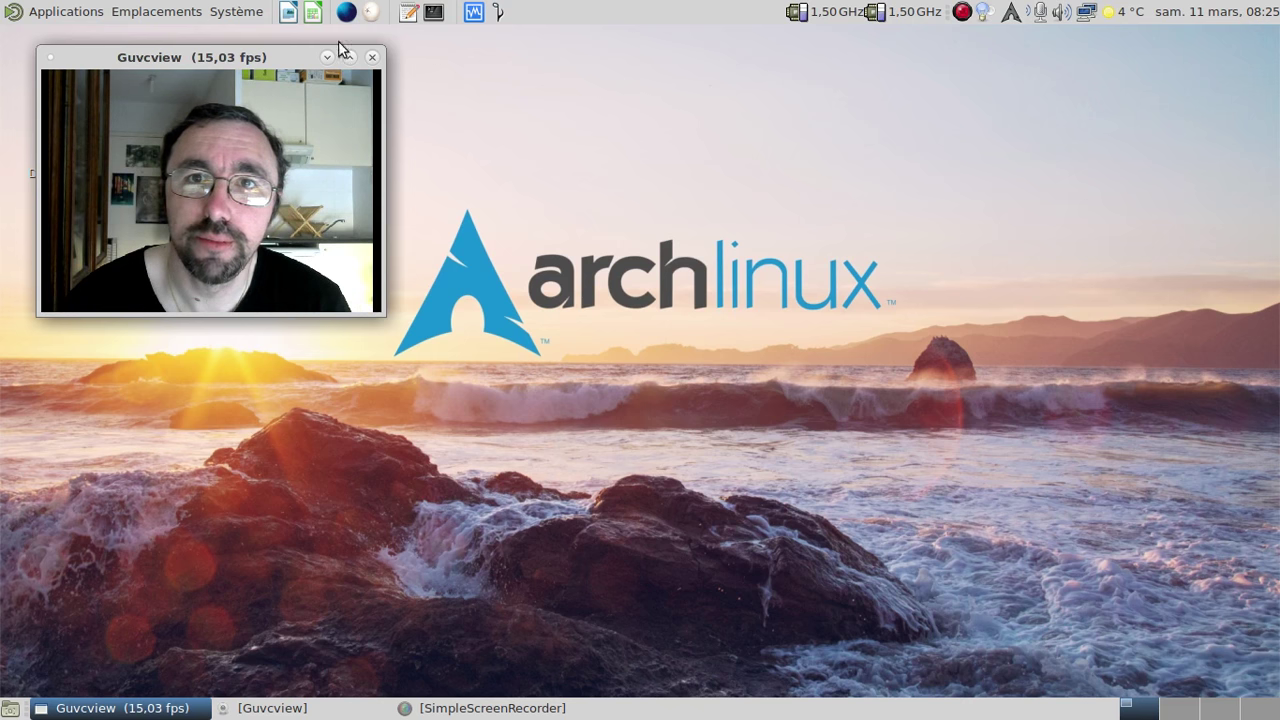
Check the contents of the 7,7 GB USB volume from the desktop and close its window.
drag(264, 54, 561, 60)
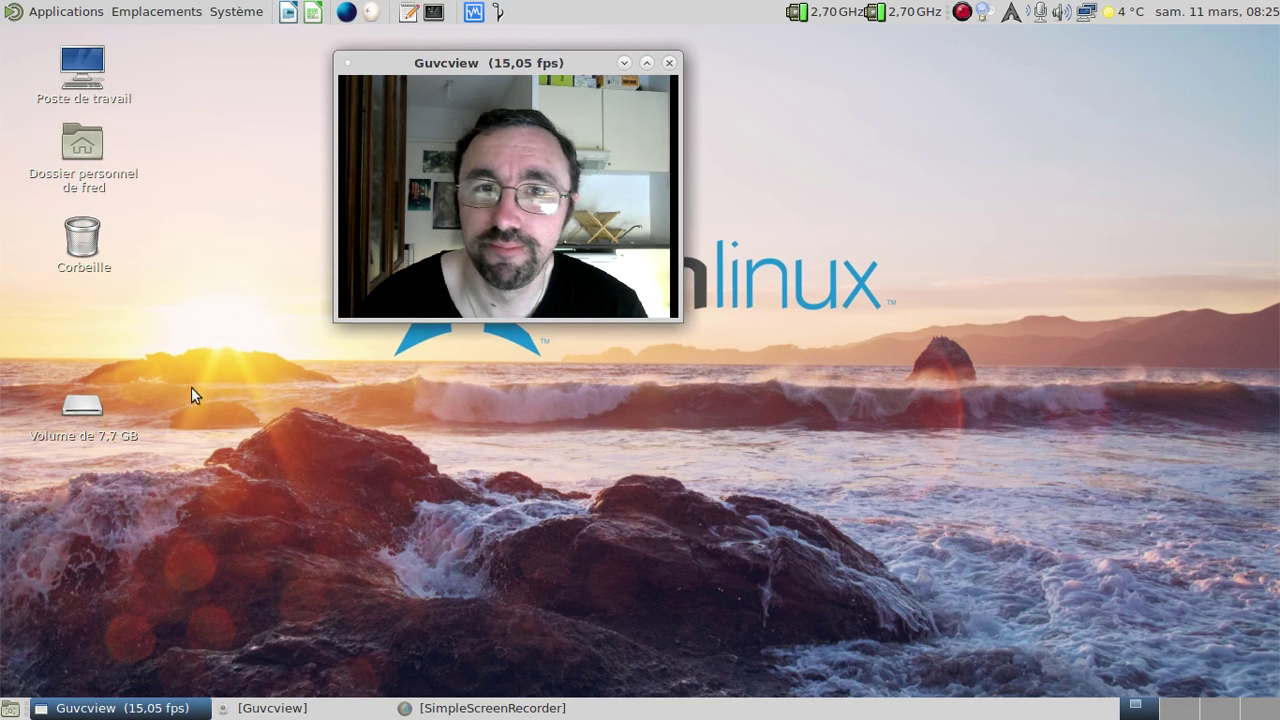
click(83, 418)
double_click(83, 418)
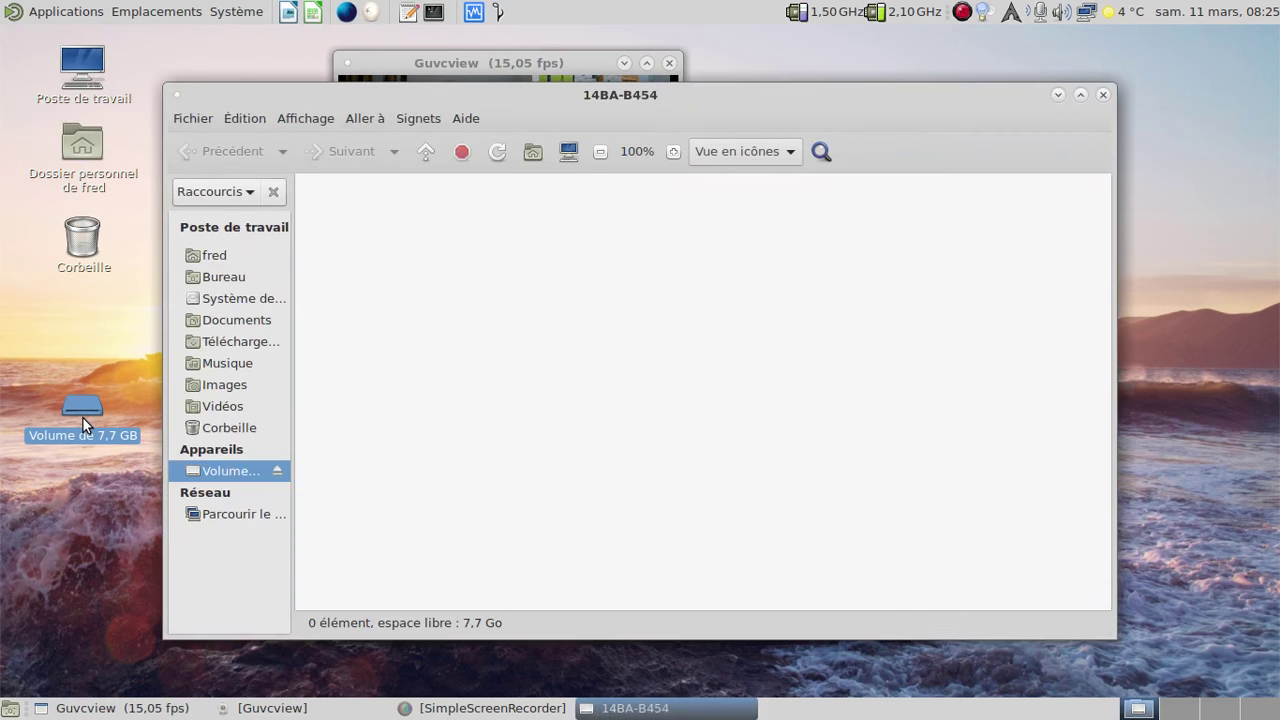
click(1104, 95)
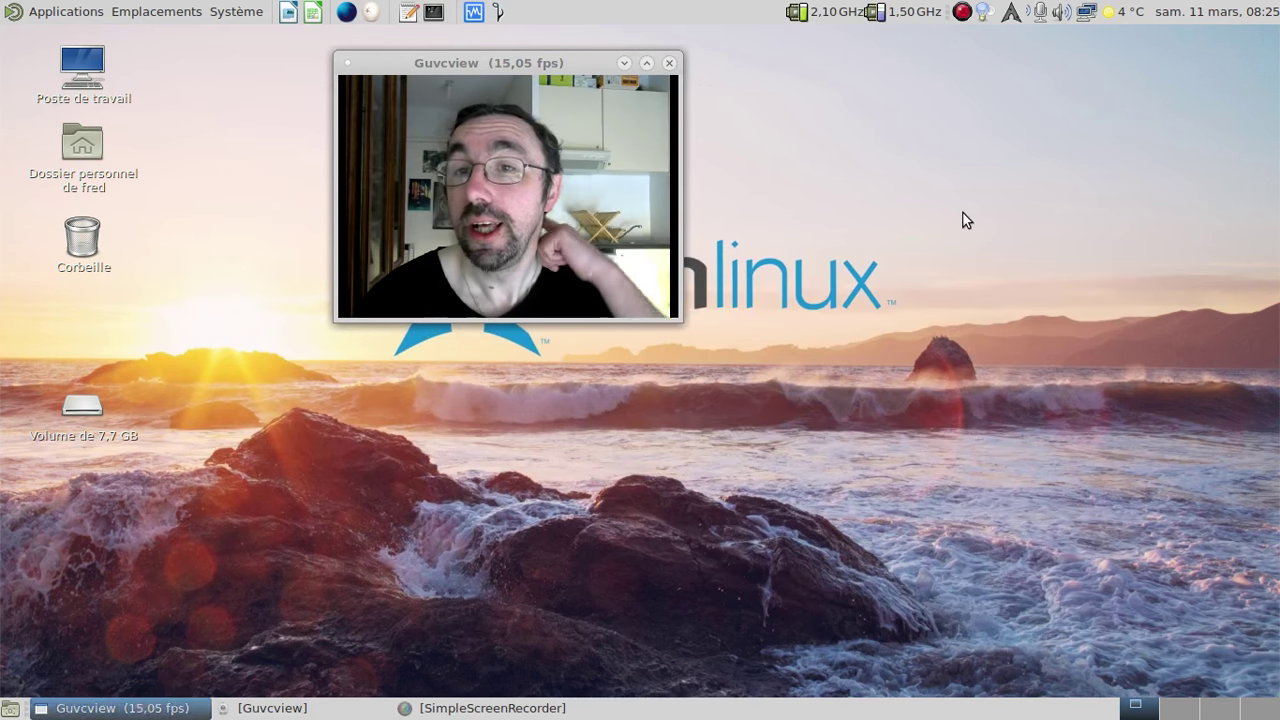
Launch SUSE Studio Imagewriter, move its window clear of the webcam view, and read its About information.
drag(526, 64, 238, 66)
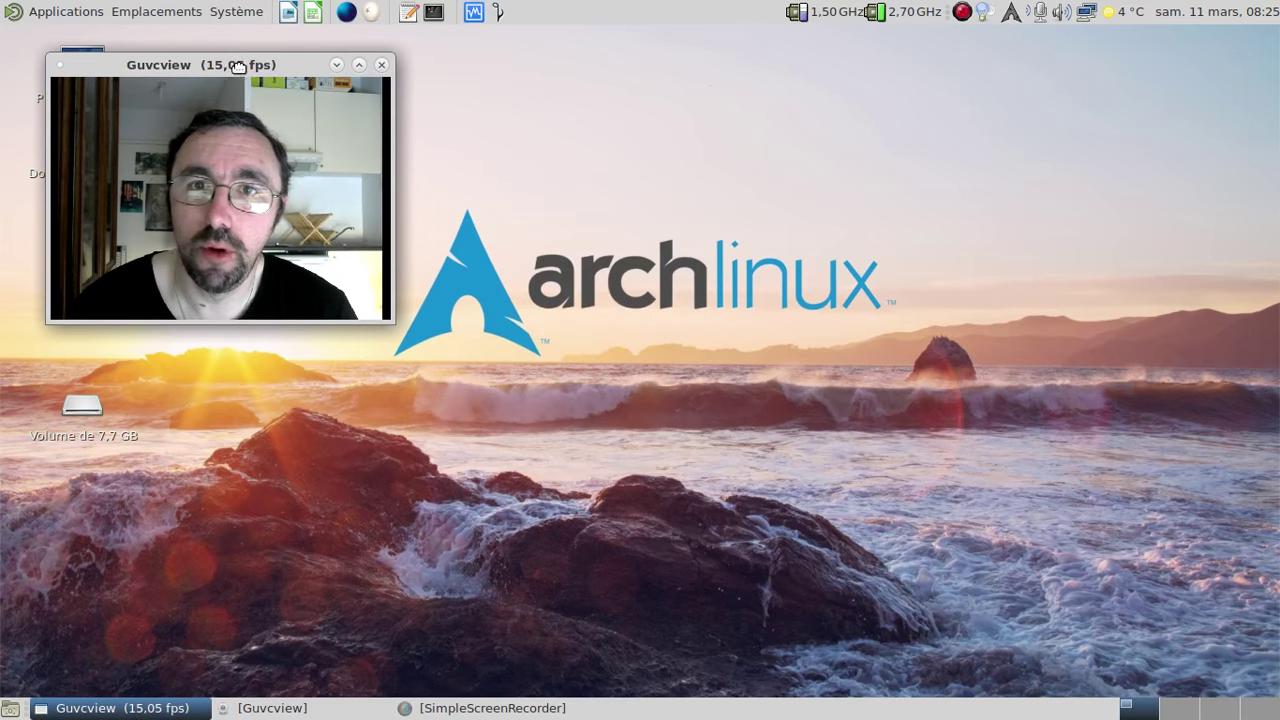
click(70, 13)
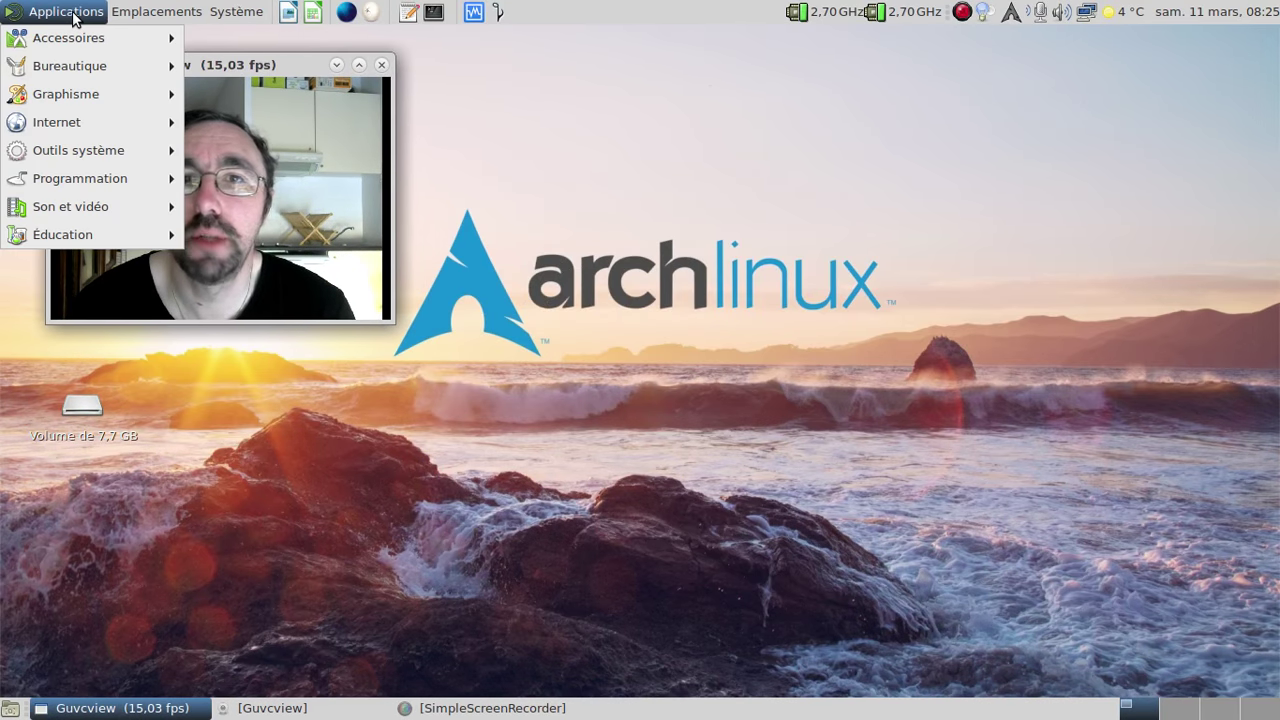
mouse_move(114, 176)
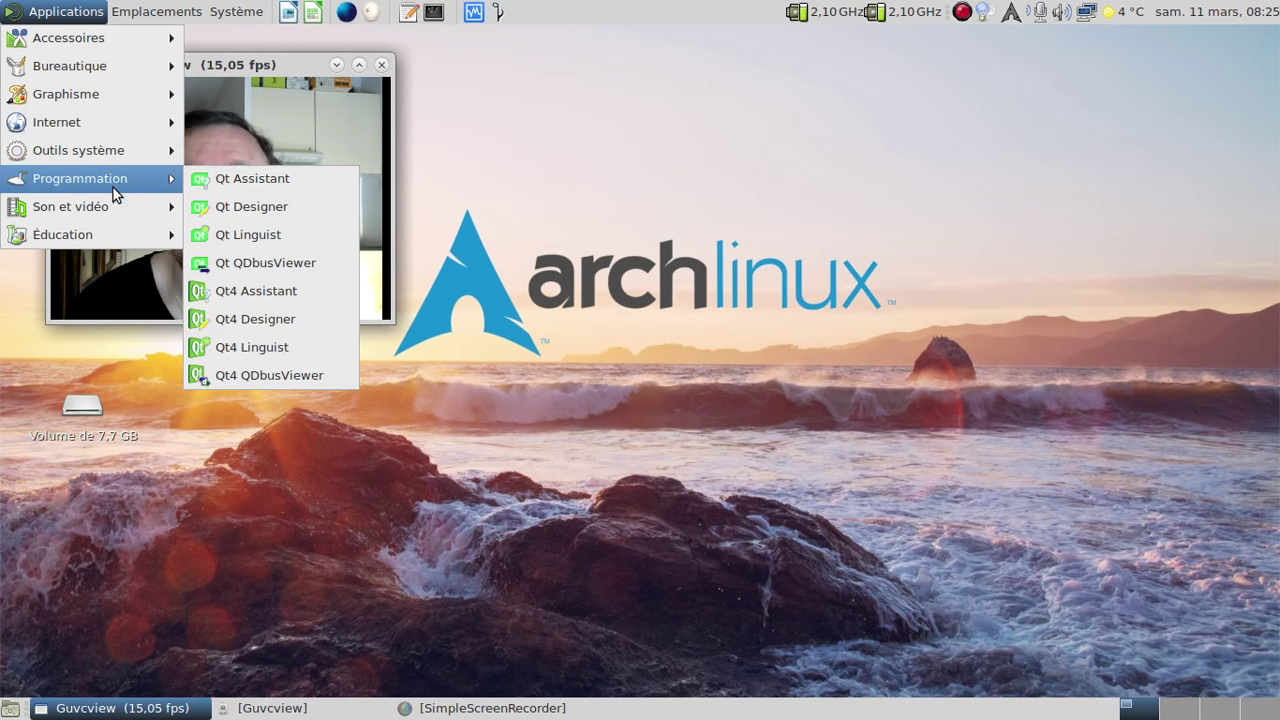
mouse_move(96, 155)
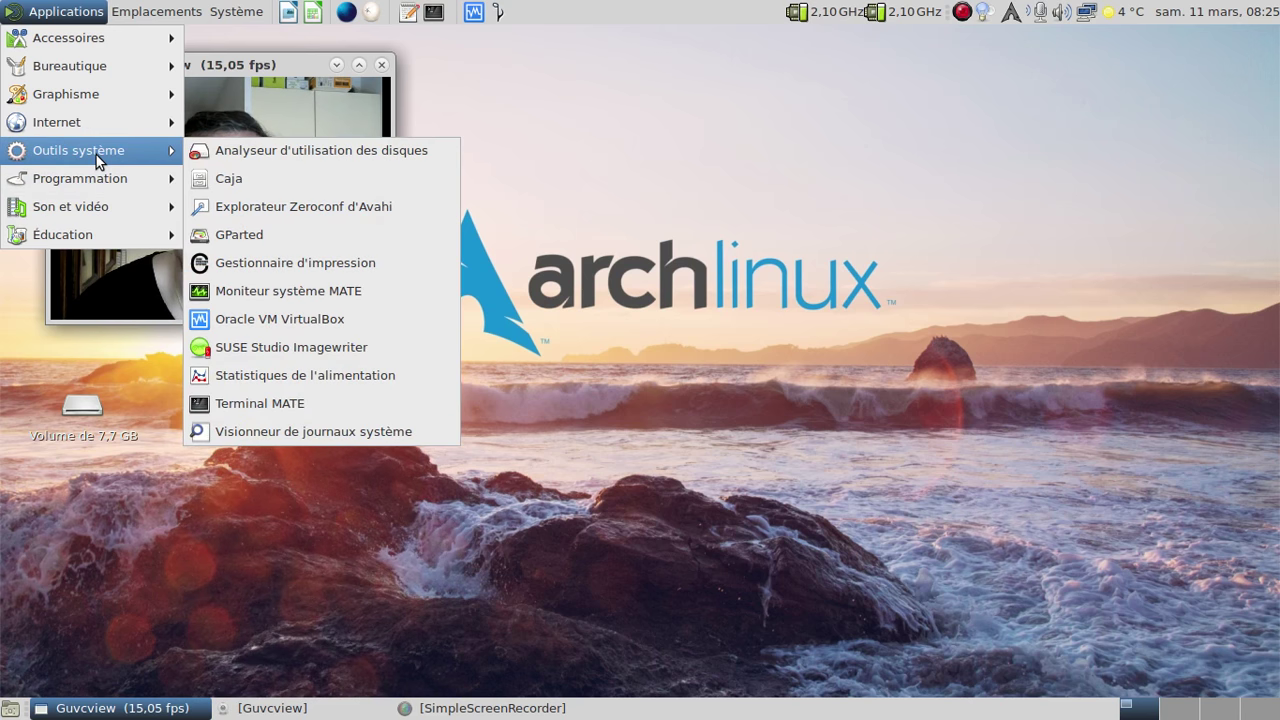
click(290, 347)
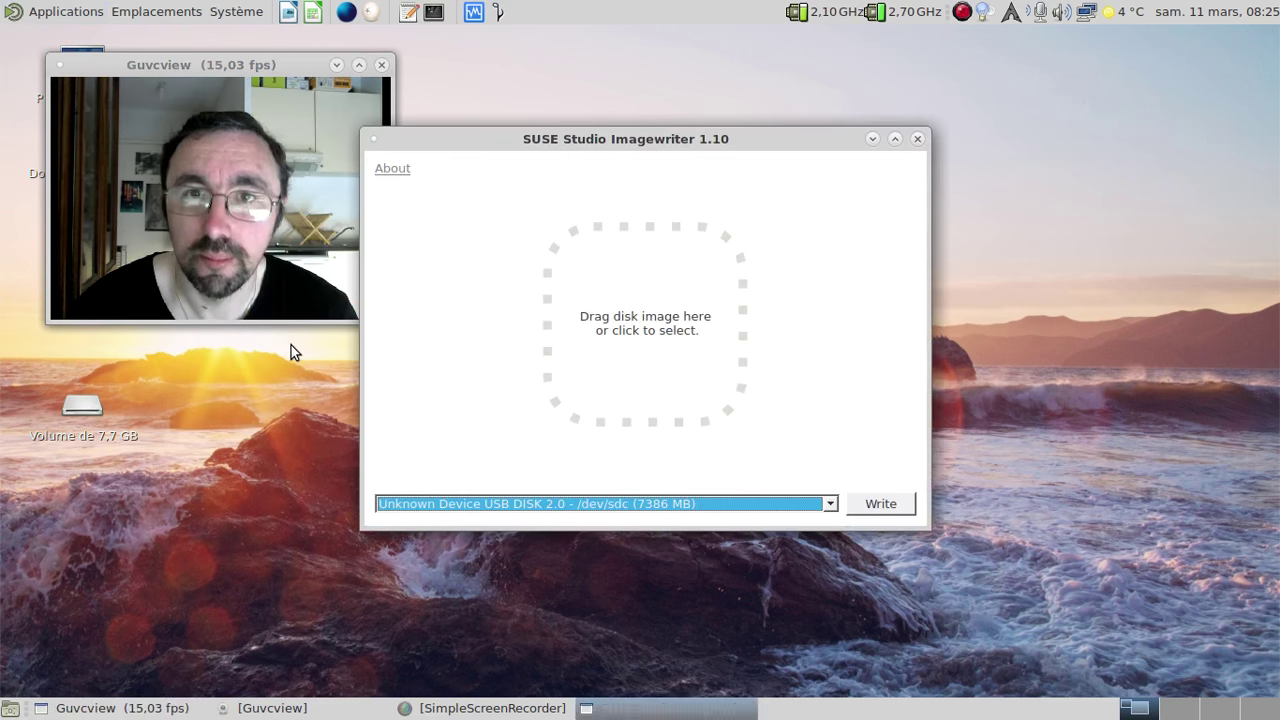
drag(490, 140, 663, 126)
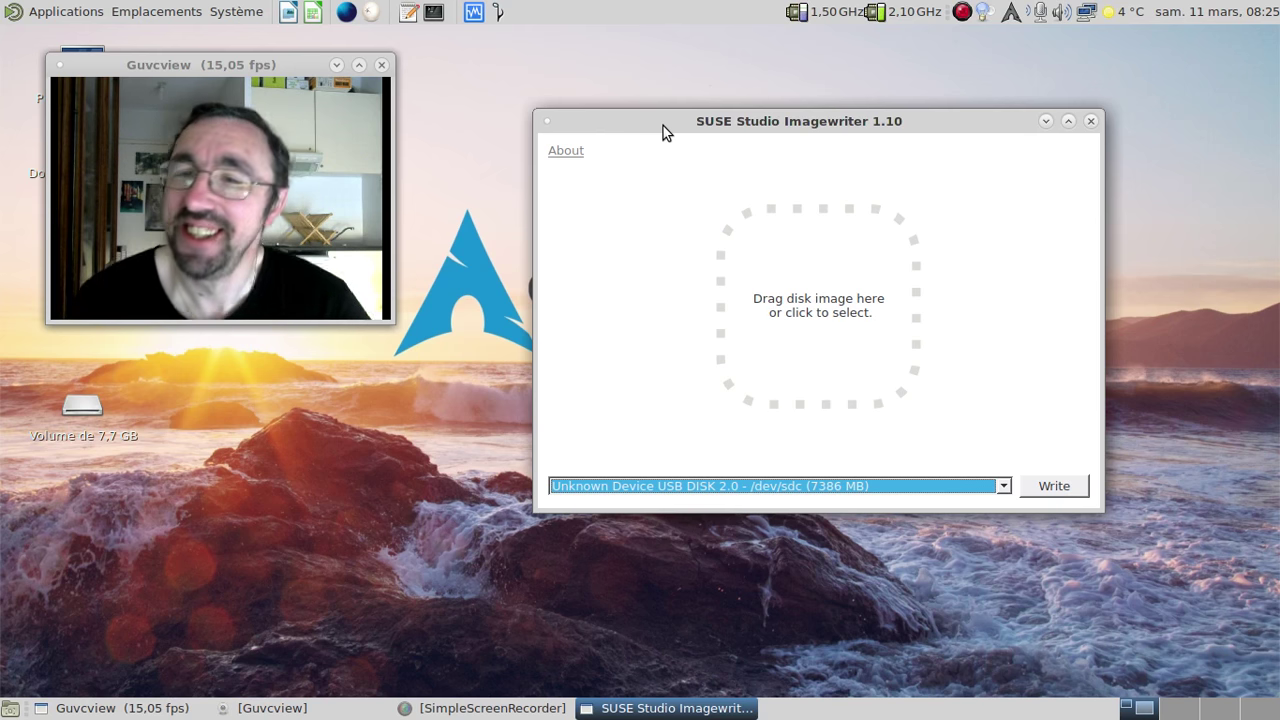
click(578, 153)
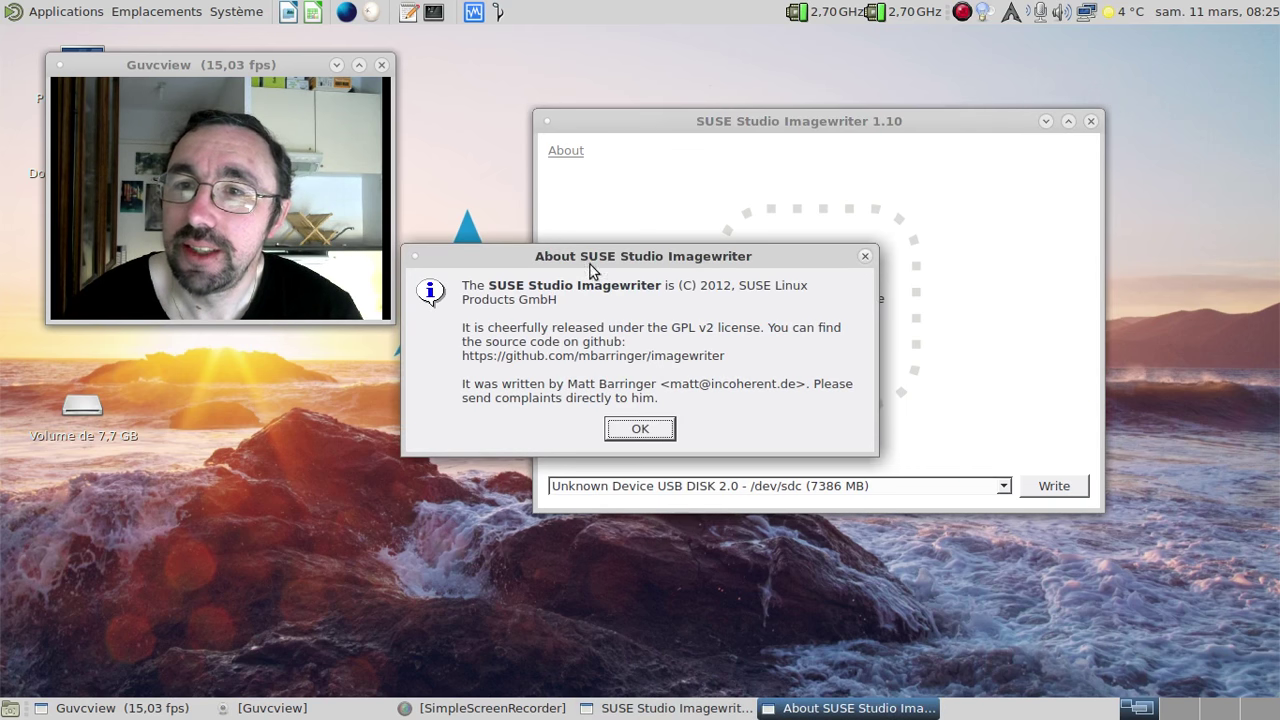
click(644, 436)
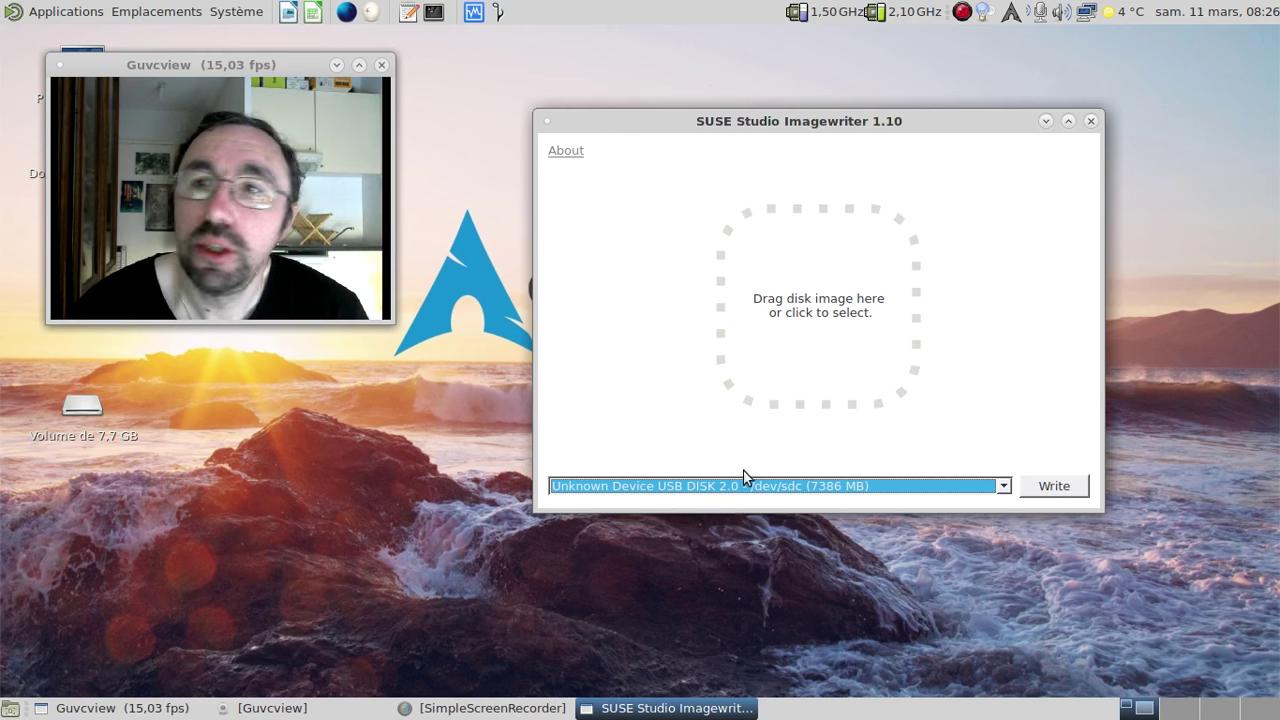
Choose manjaro-tuxnvape-openbox-05072017-stable-i686.iso from the Téléchargements folder as the disk image.
click(816, 334)
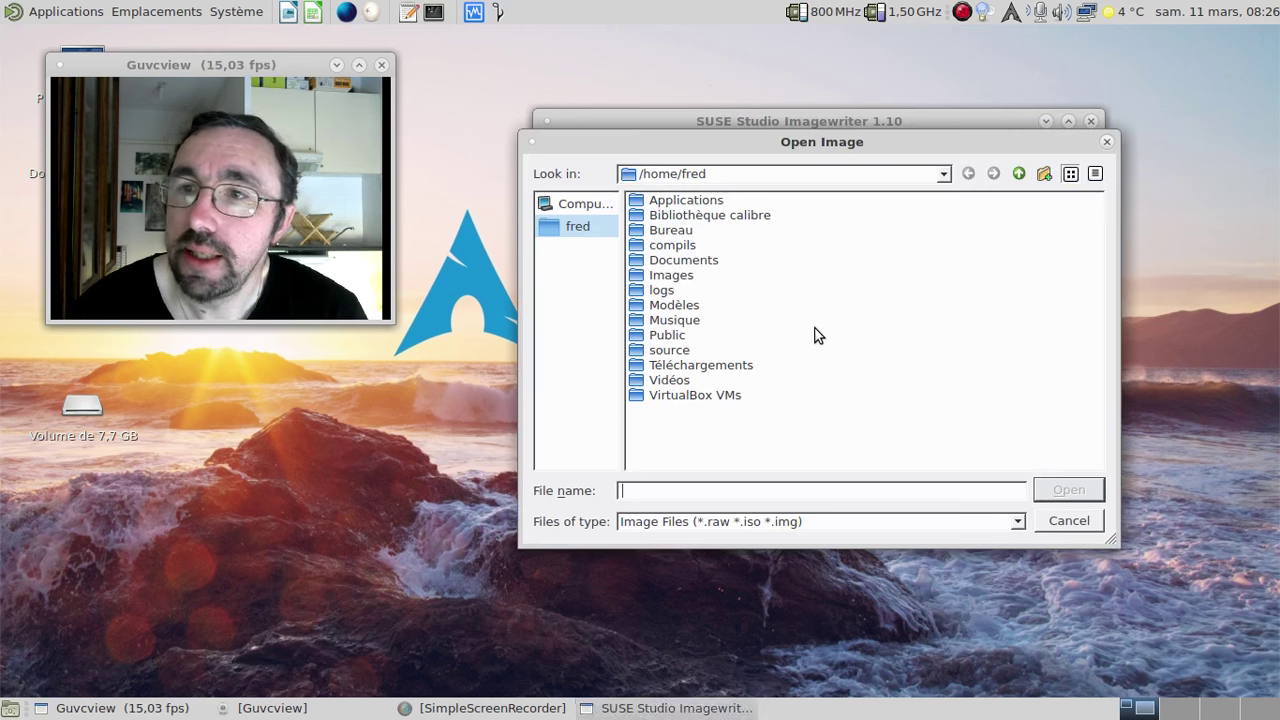
click(709, 365)
double_click(709, 364)
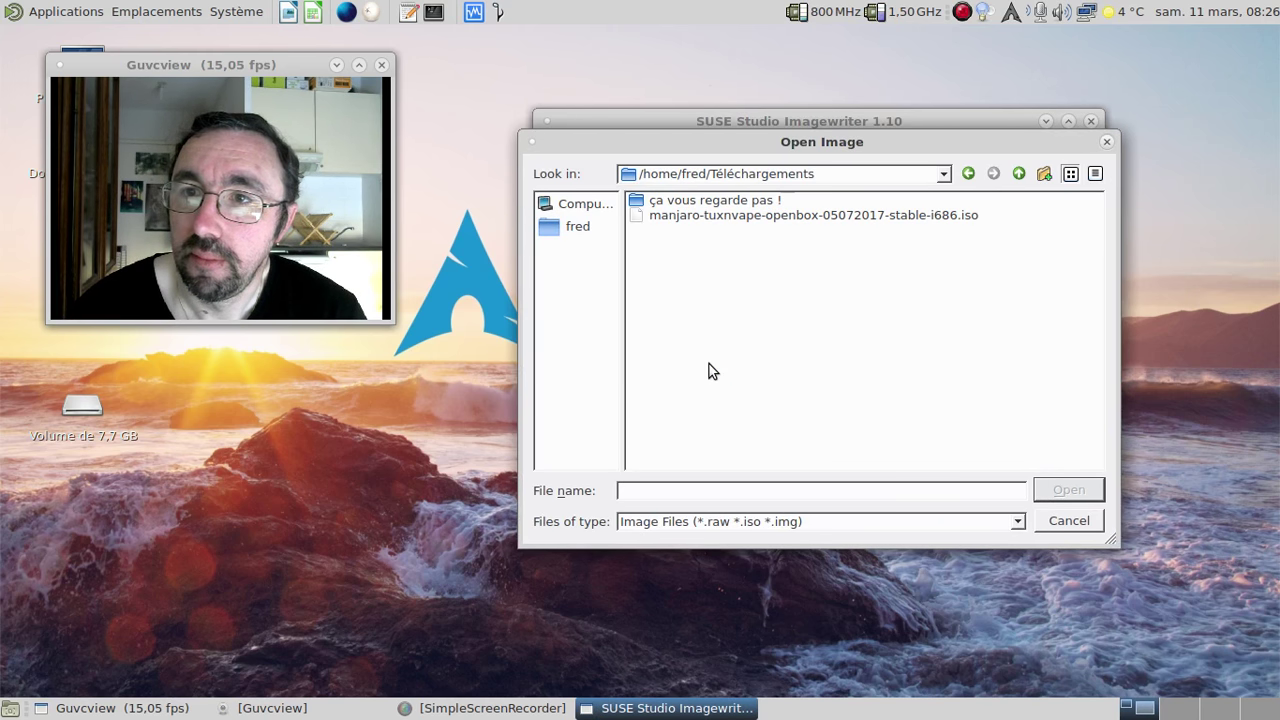
click(704, 214)
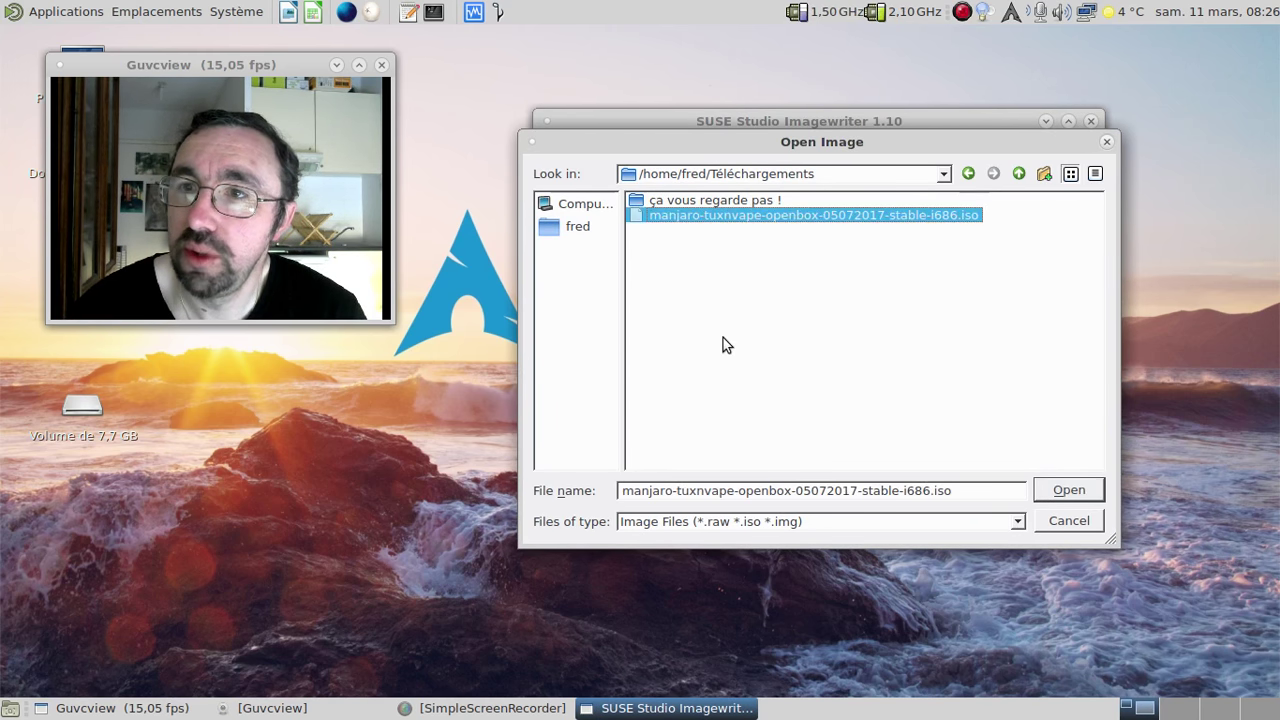
click(1066, 490)
drag(807, 121, 684, 133)
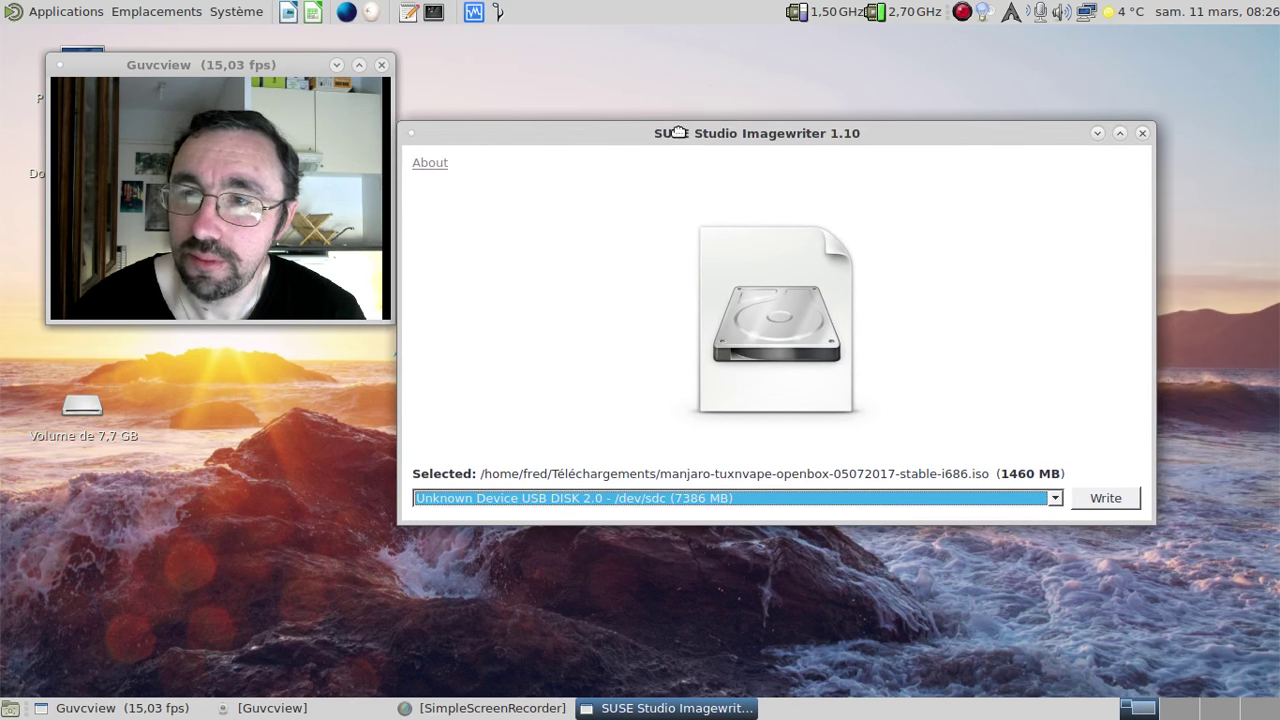
Write the image to the USB disk at /dev/sdc, accepting the unmount and overwrite and authenticating with the root password.
click(1083, 502)
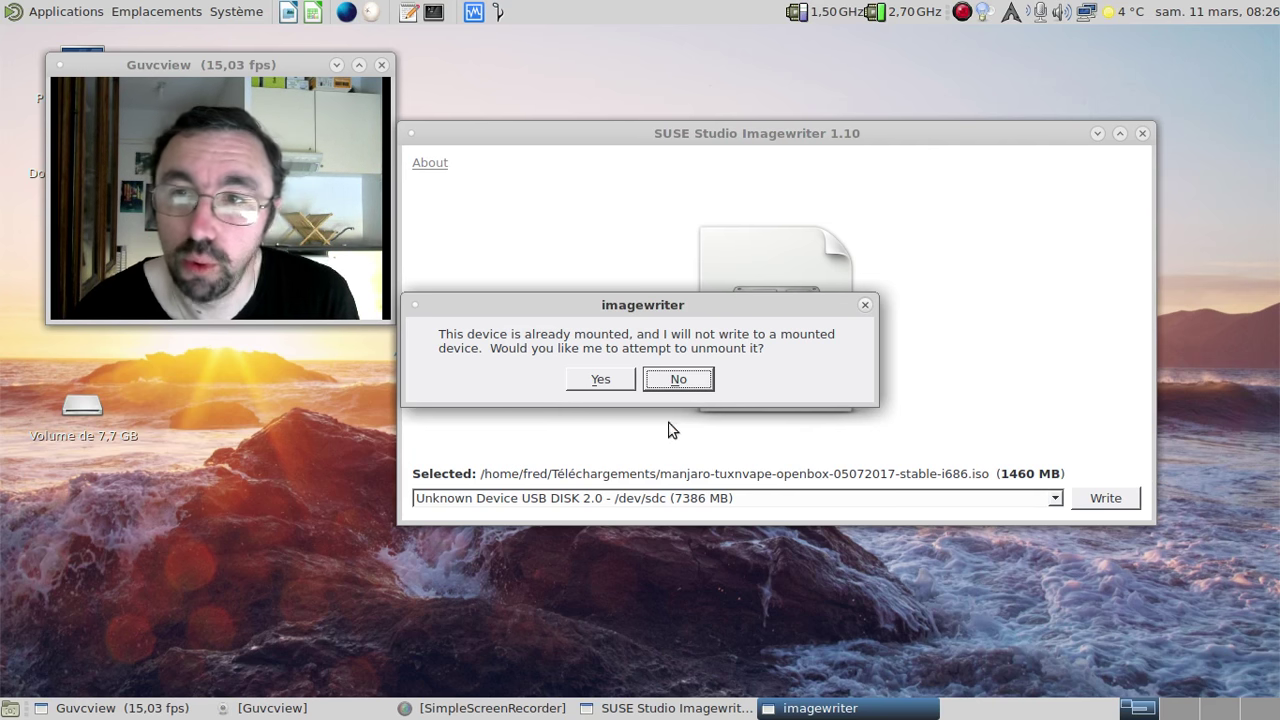
click(604, 384)
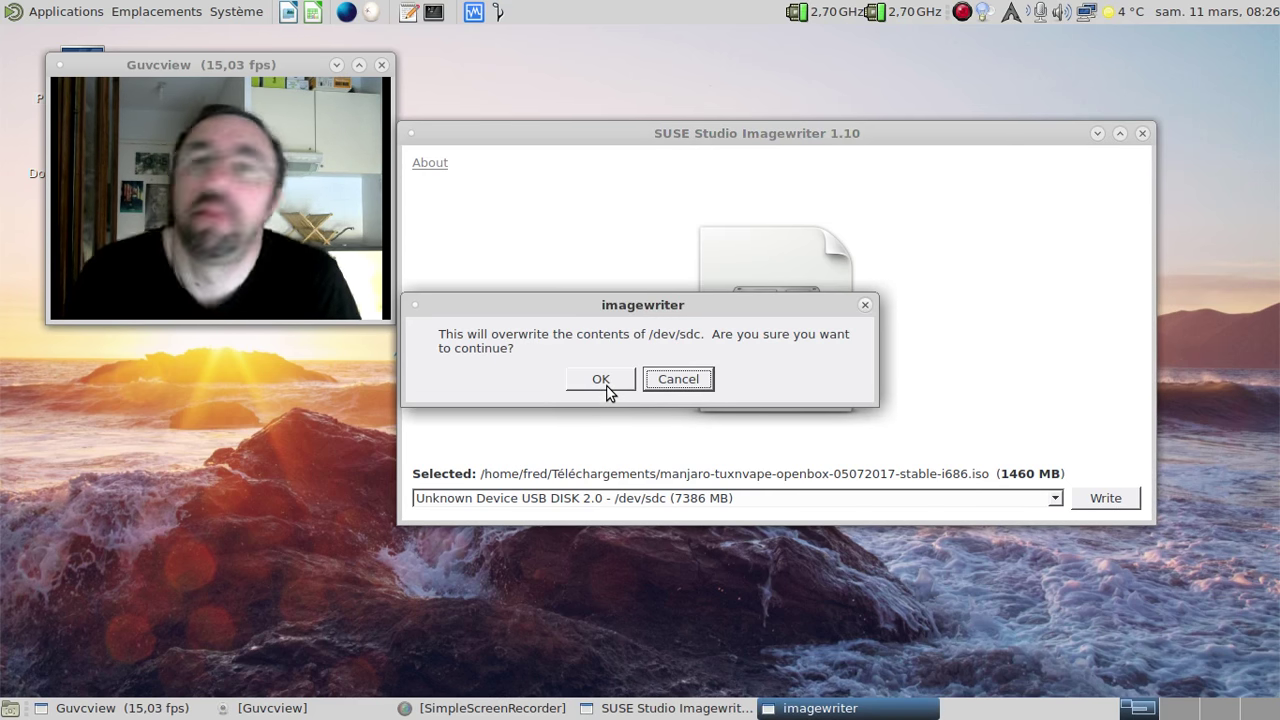
click(601, 380)
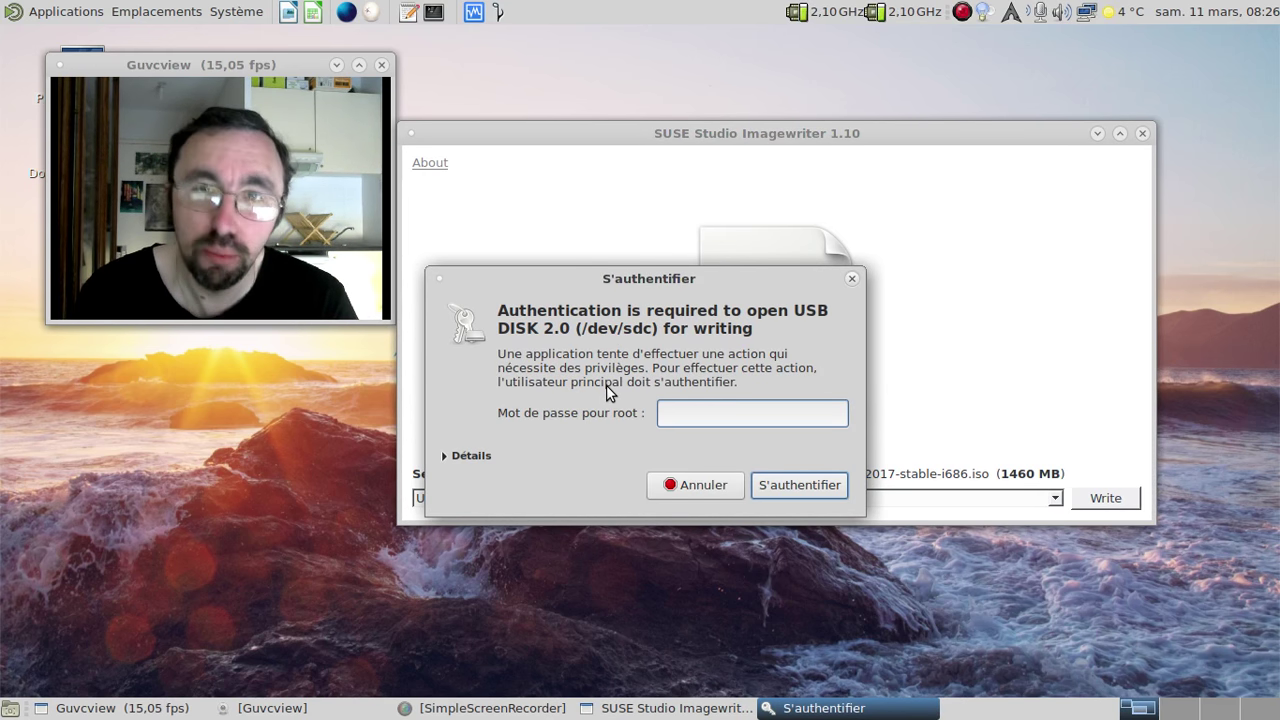
text(********)
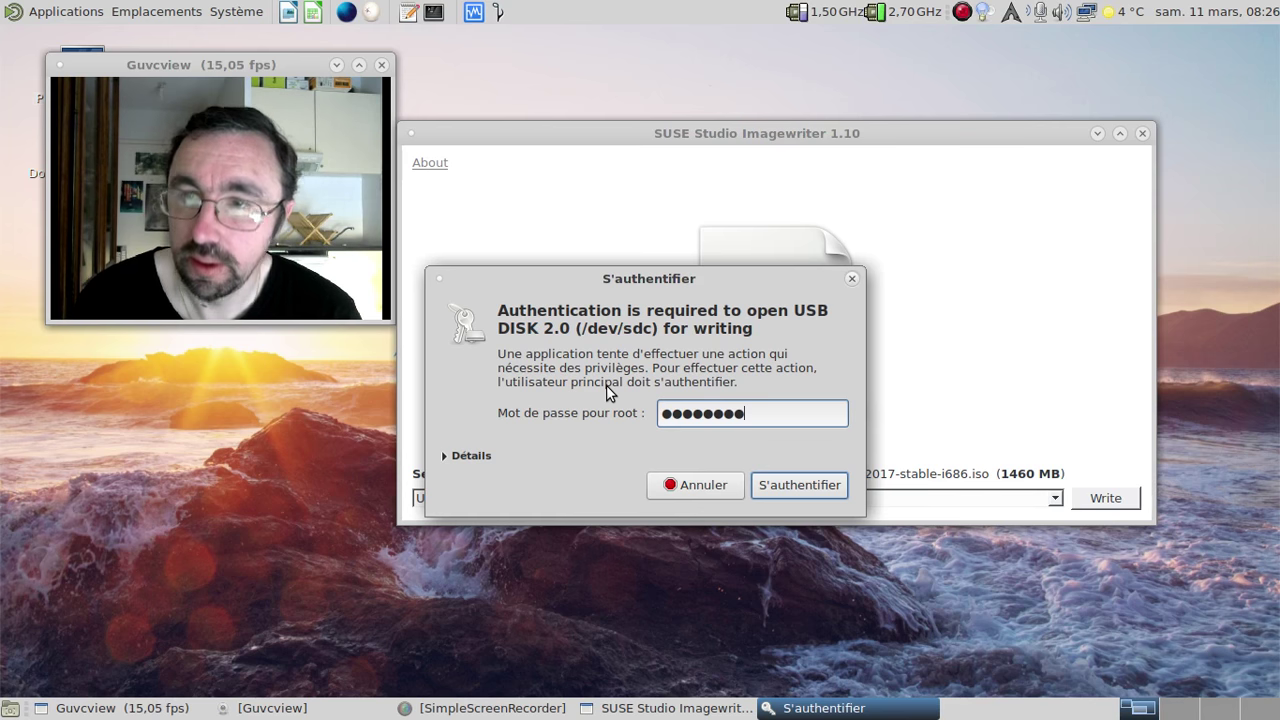
key(Return)
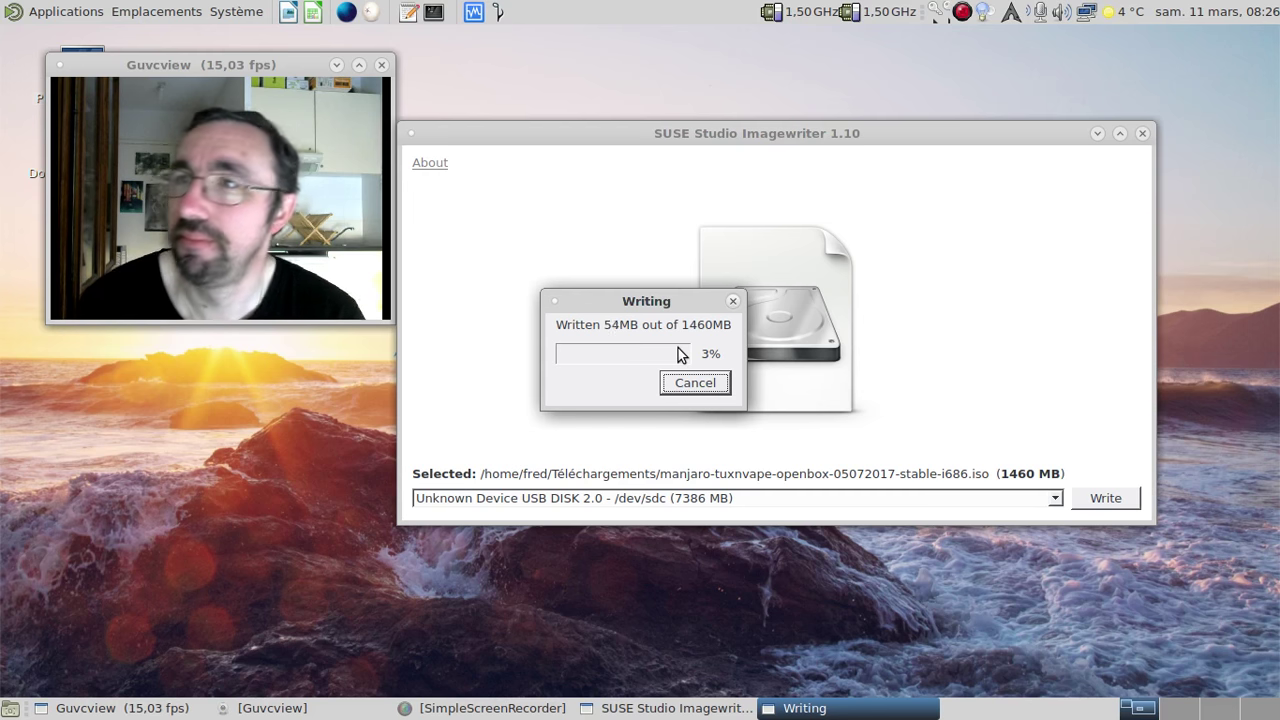
click(962, 12)
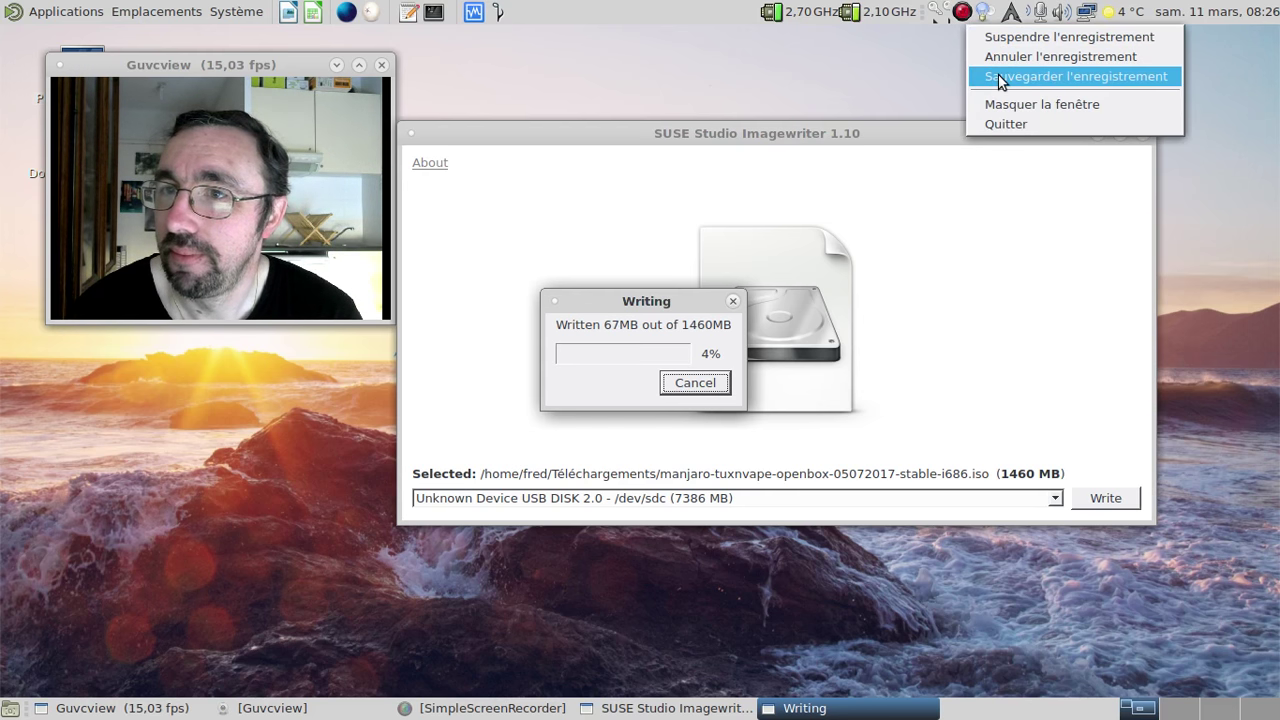
click(998, 77)
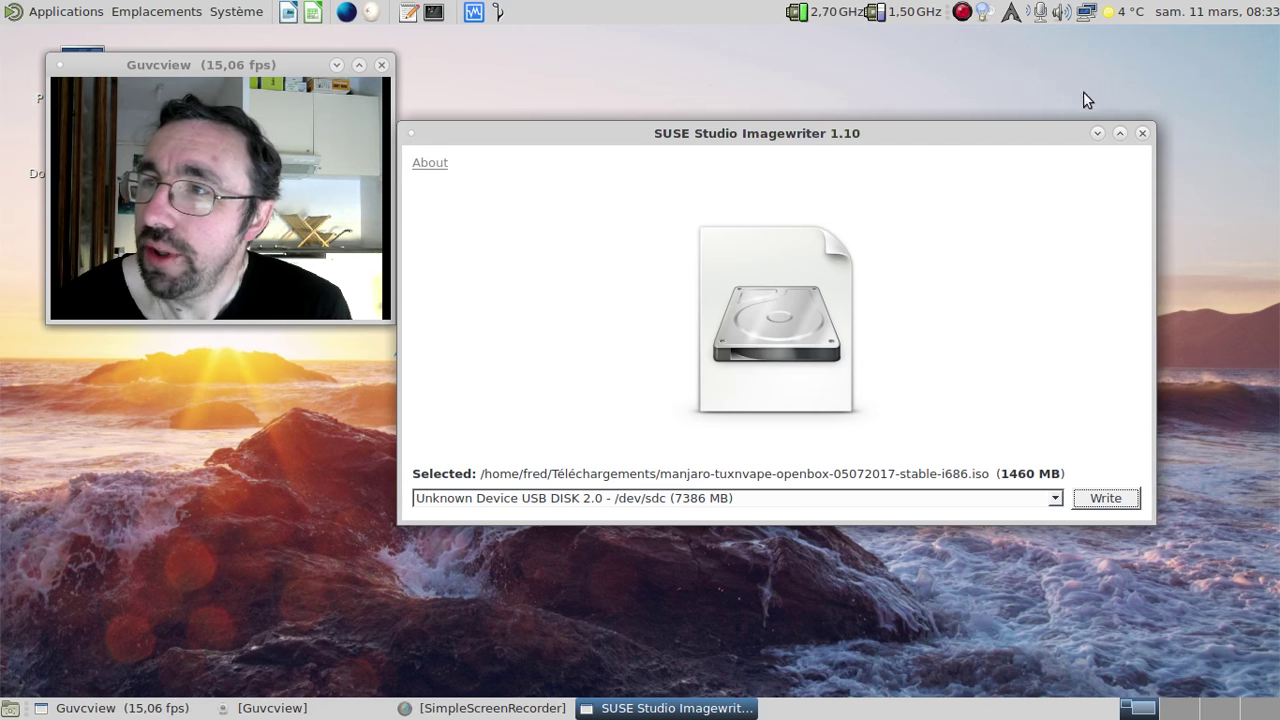
Close SUSE Studio Imagewriter and switch to the disk management utility.
click(1142, 133)
drag(263, 65, 434, 65)
click(155, 11)
mouse_move(66, 11)
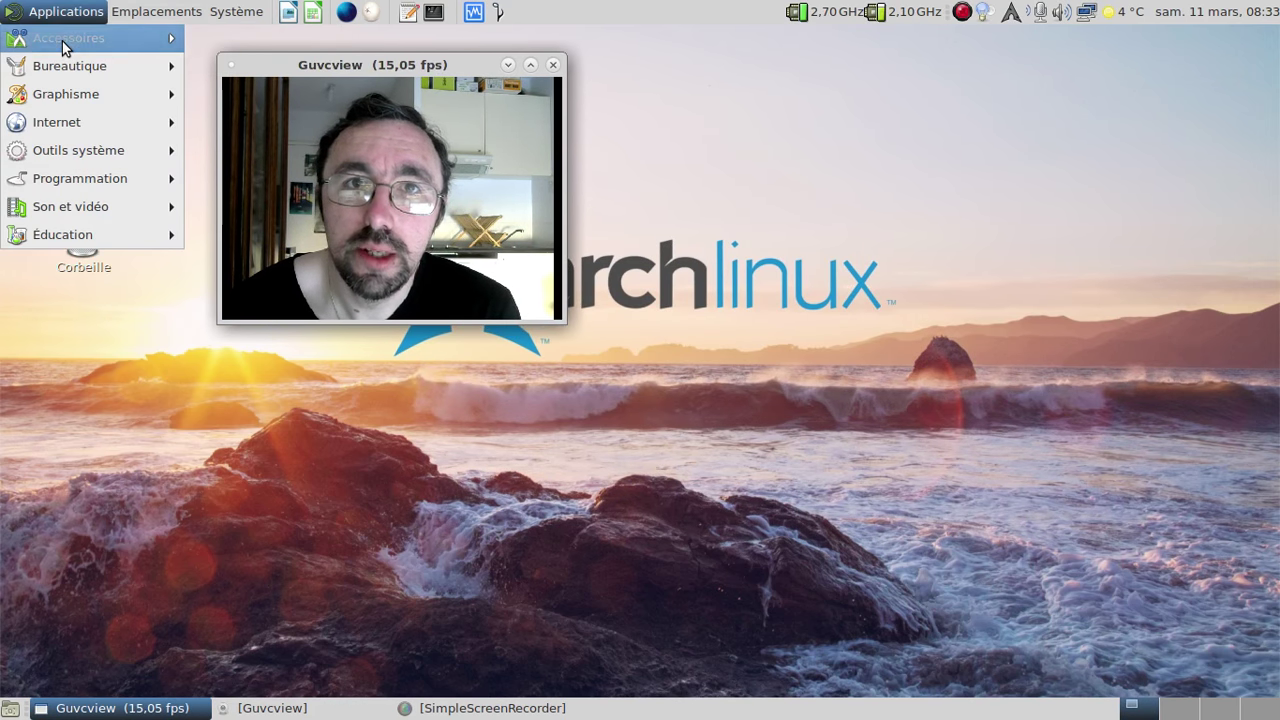
mouse_move(63, 41)
click(228, 124)
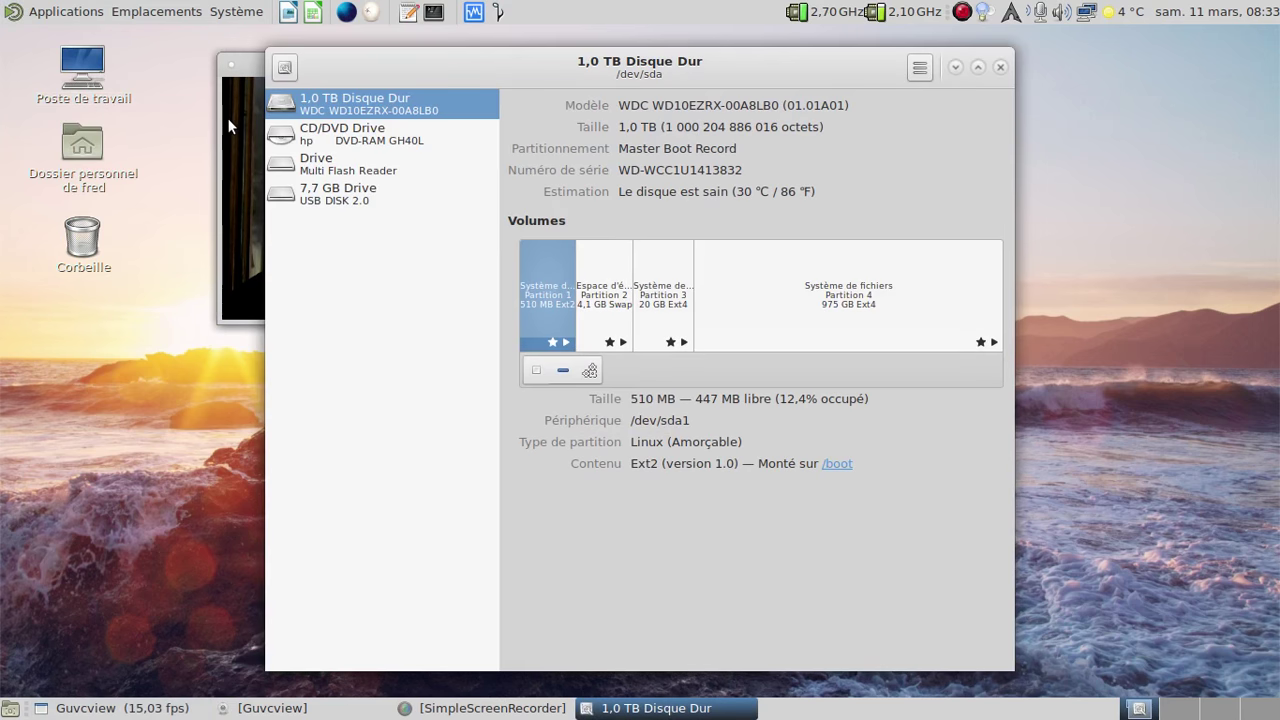
Mount the MJRO170 partition of the 7,7 GB USB drive and close the disk utility.
click(298, 196)
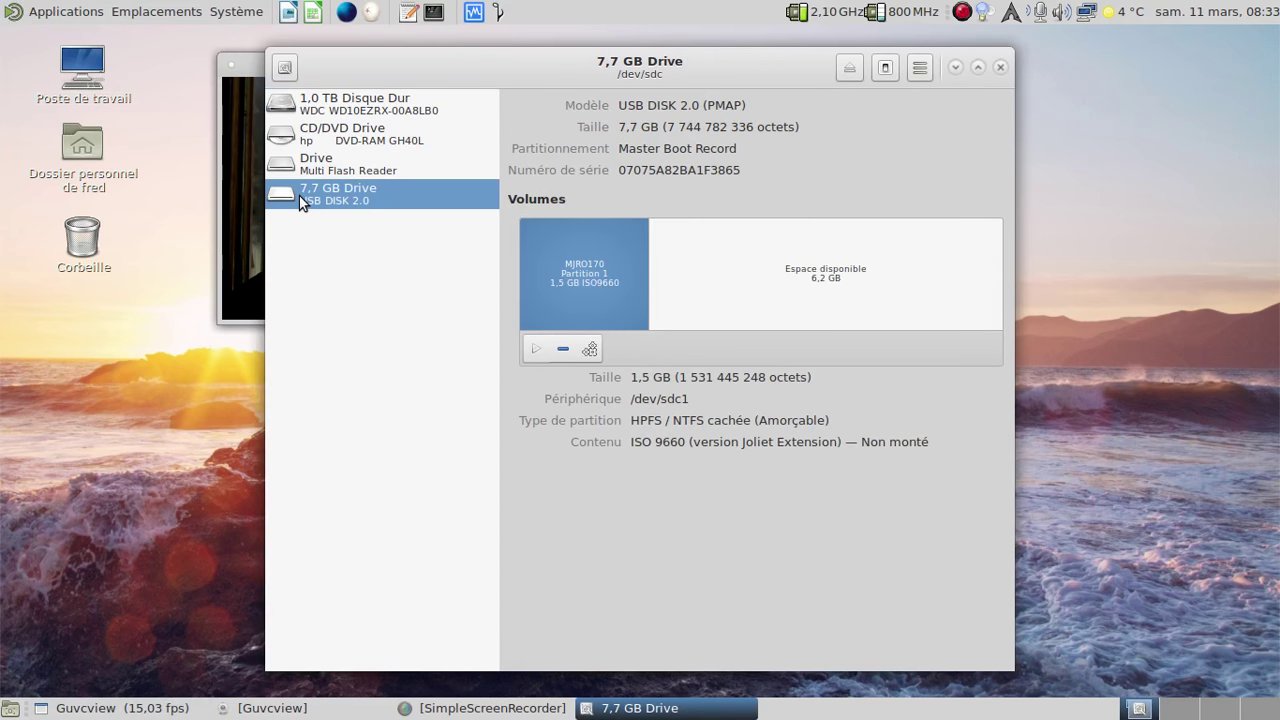
click(535, 349)
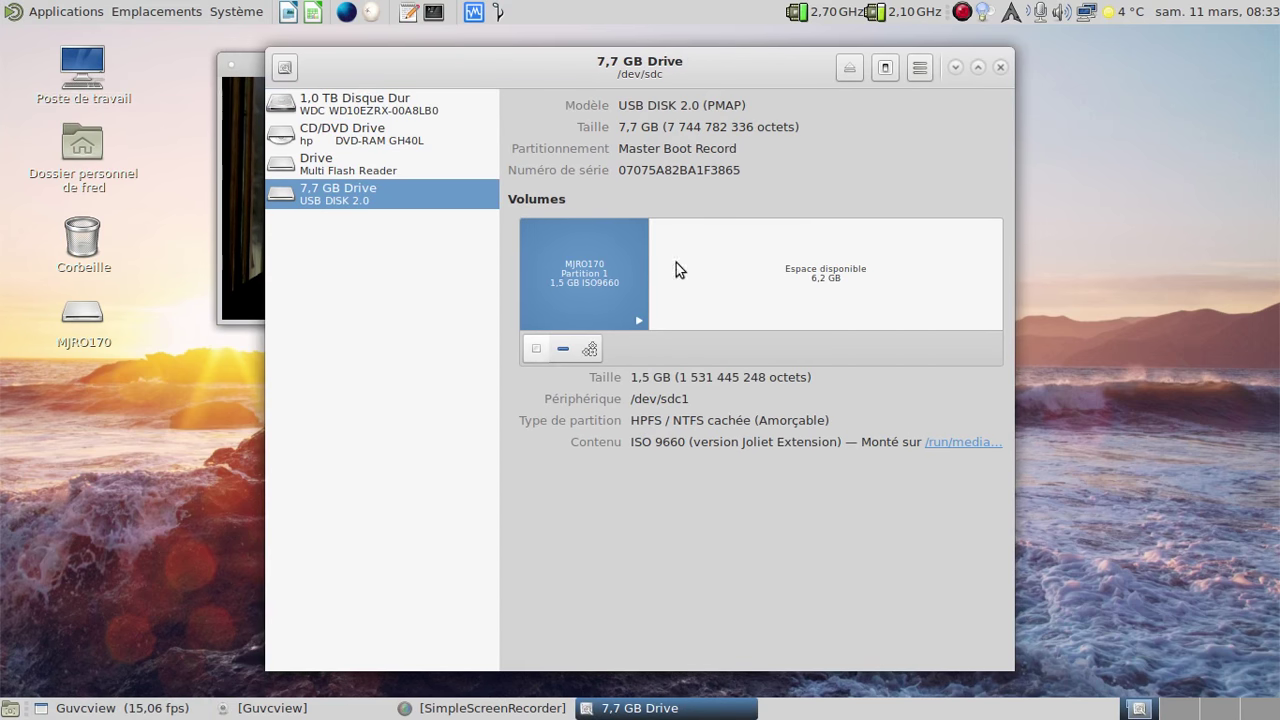
click(997, 67)
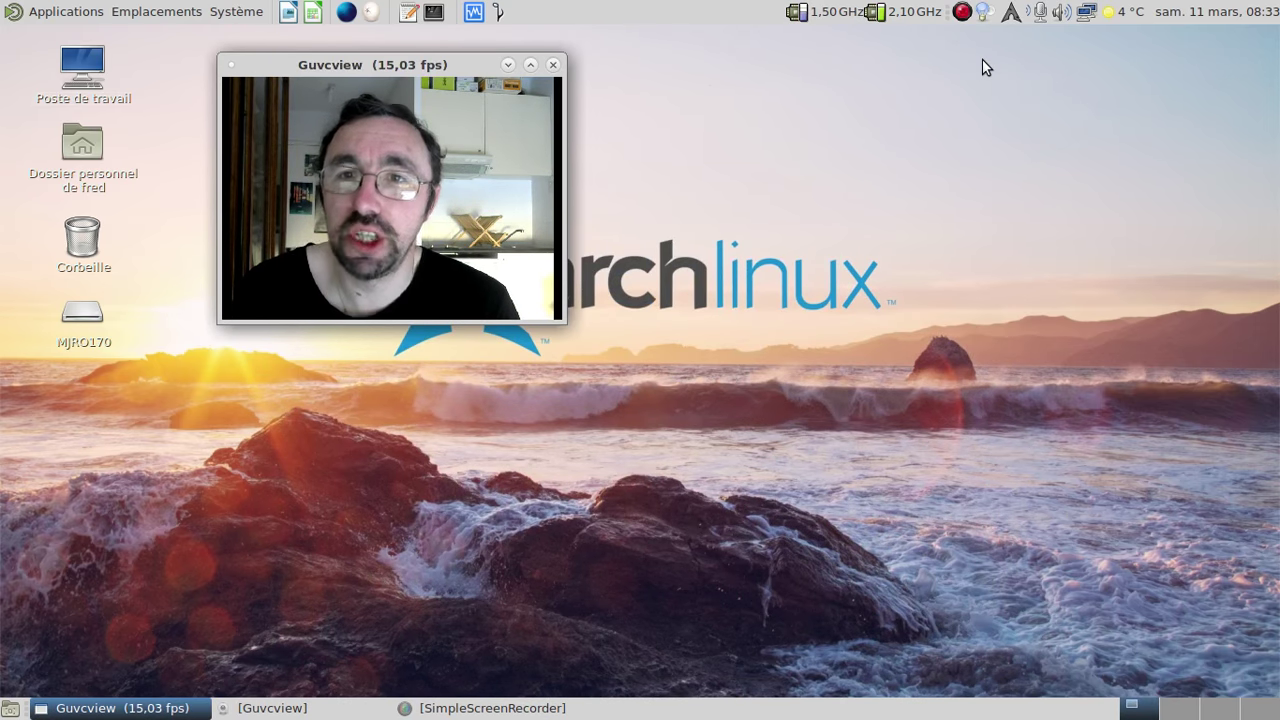
Open the MJRO170 volume from the desktop, look inside its isolinux folder and return to the volume's root.
double_click(87, 315)
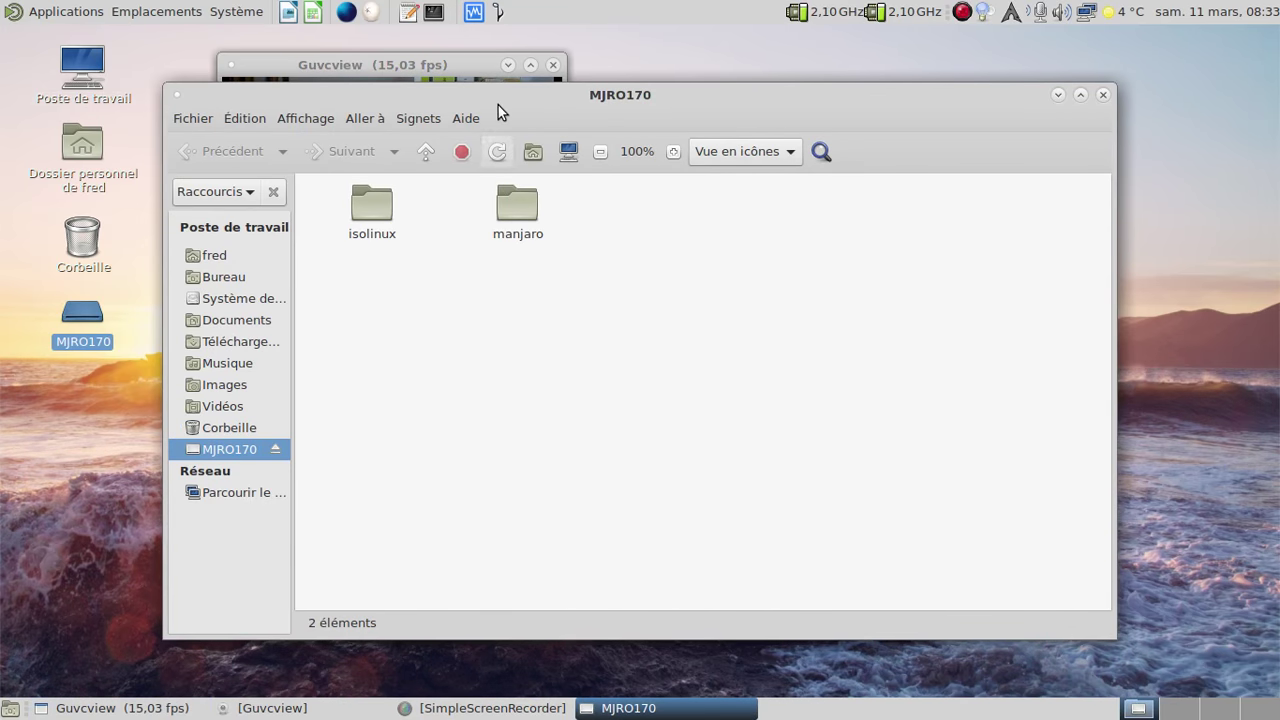
drag(498, 105, 665, 177)
double_click(545, 268)
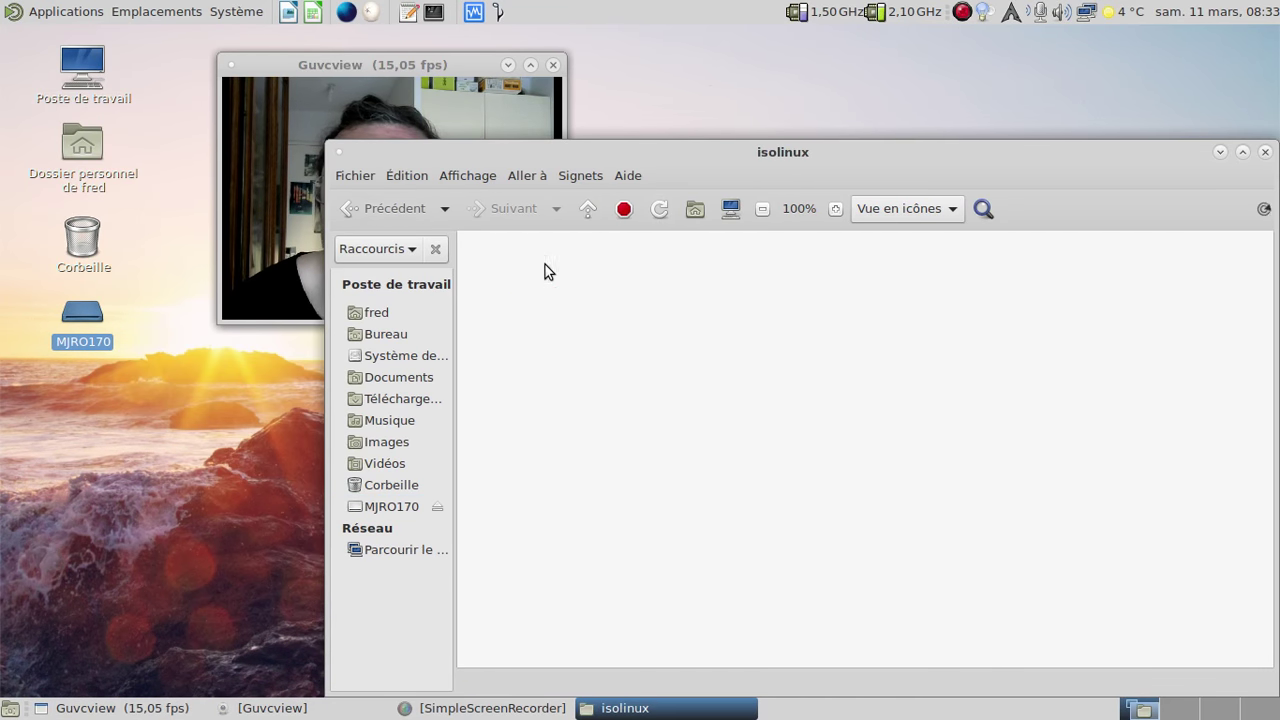
click(588, 214)
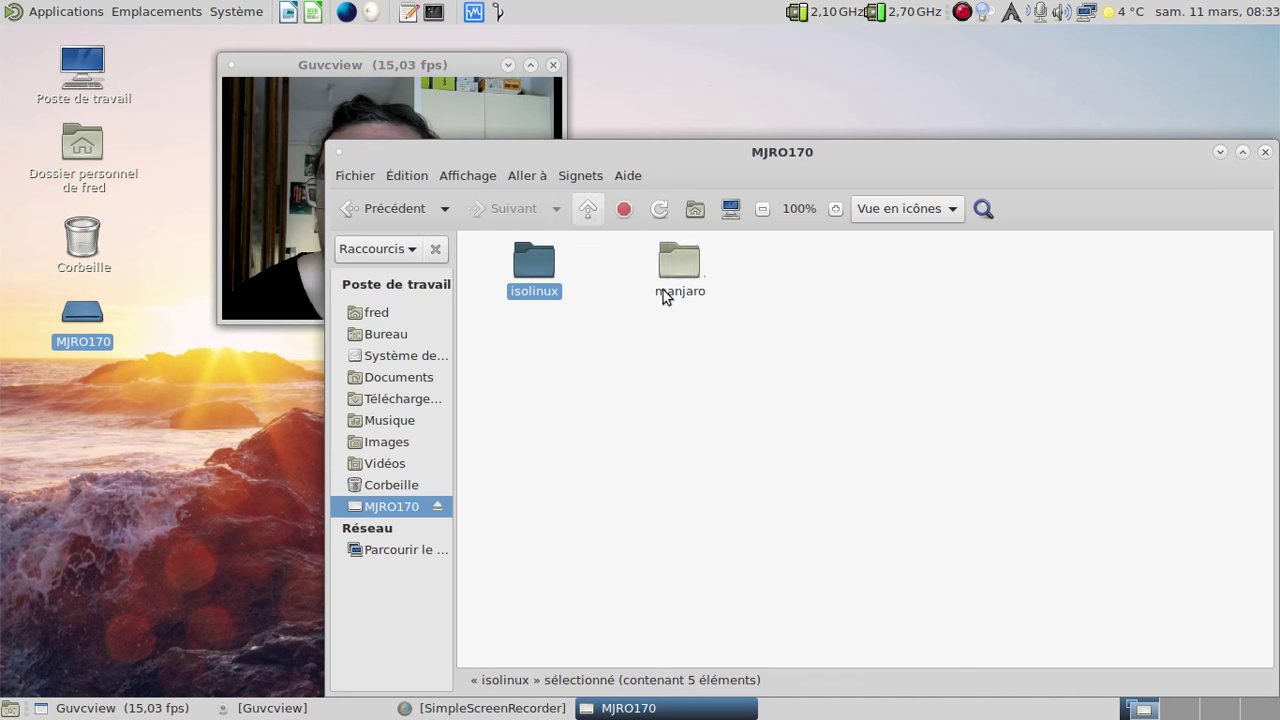
Examine the files in the boot and i686 folders inside the volume's manjaro folder.
double_click(684, 274)
double_click(533, 265)
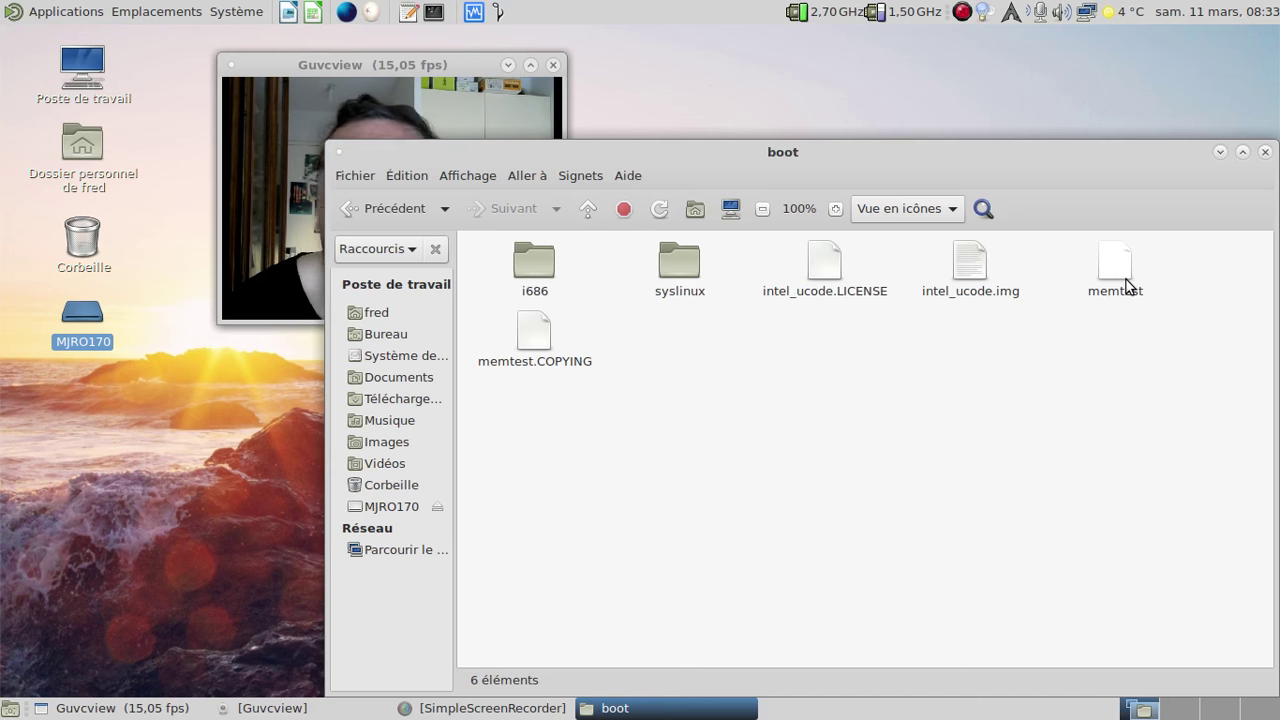
click(415, 60)
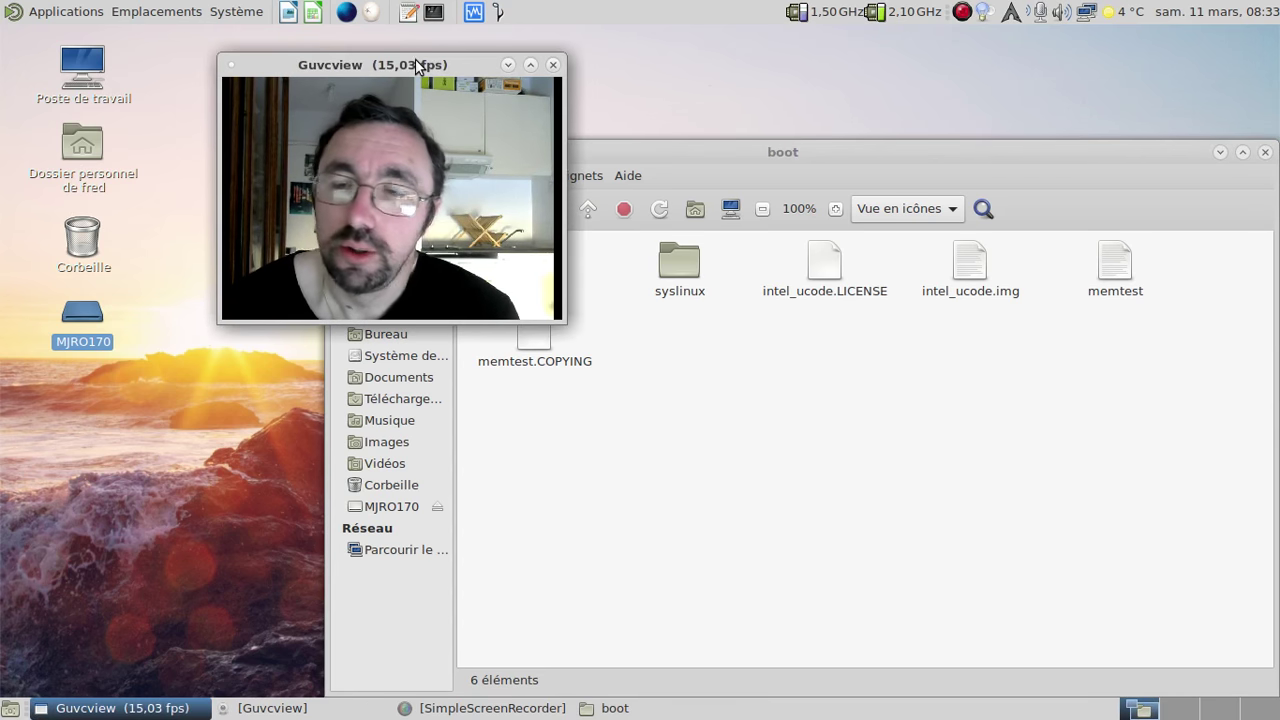
click(743, 147)
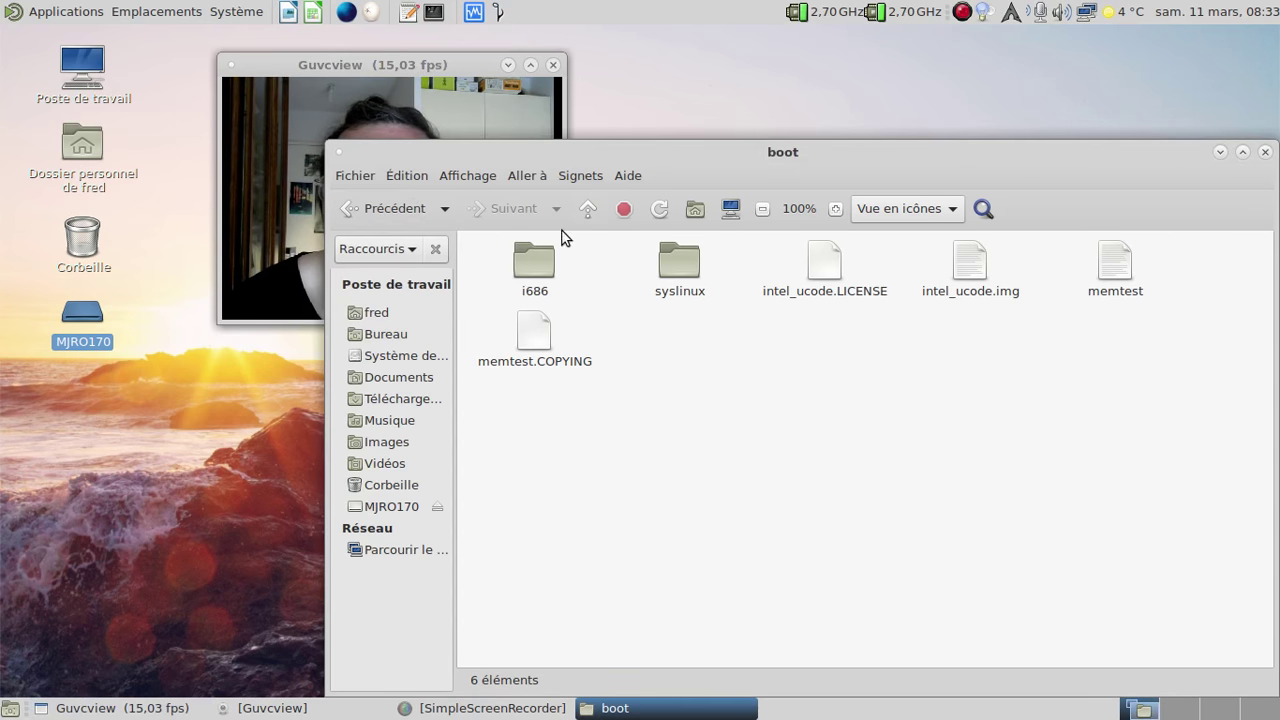
click(589, 210)
double_click(677, 263)
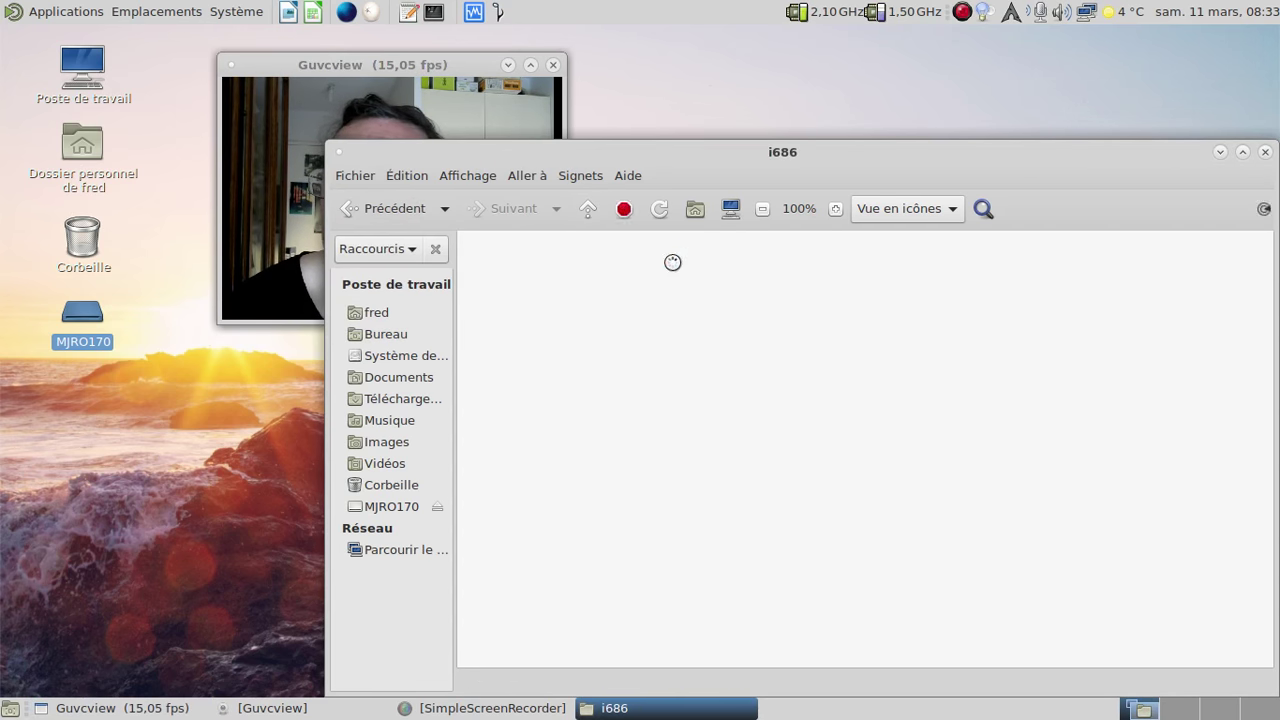
click(362, 71)
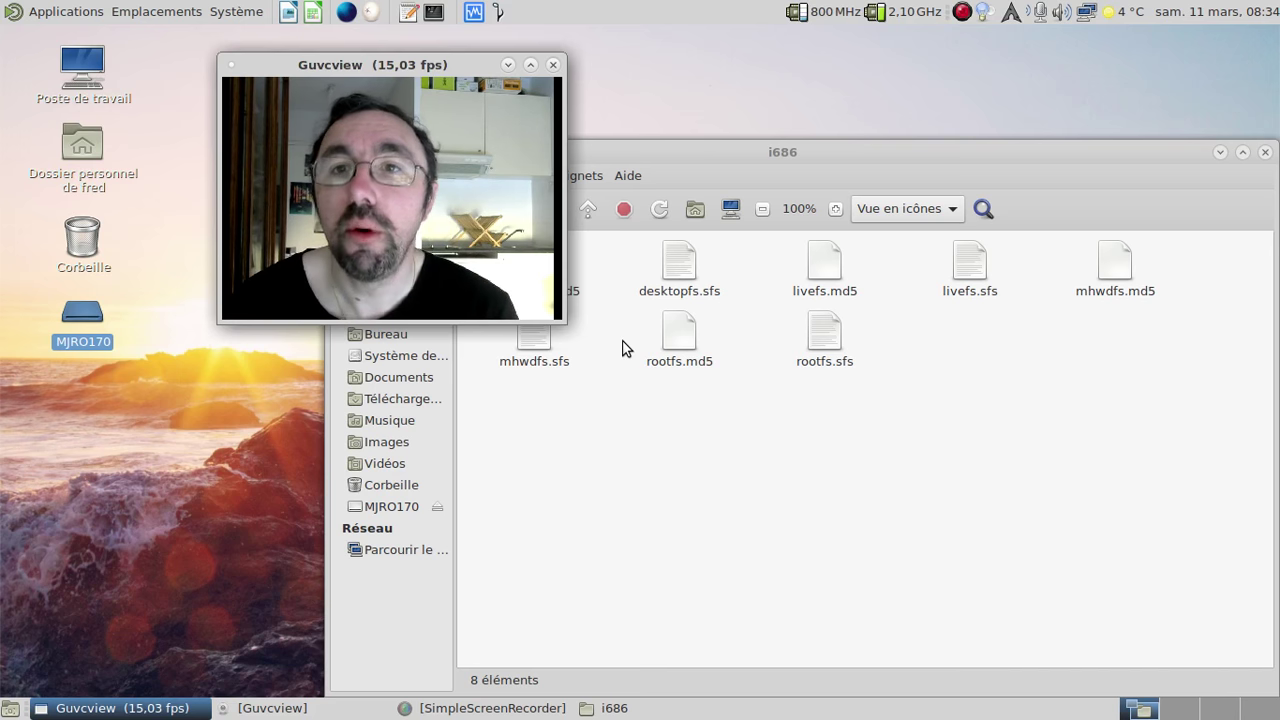
Close the i686 folder window and launch GParted, entering the root password to authenticate.
drag(629, 190, 472, 180)
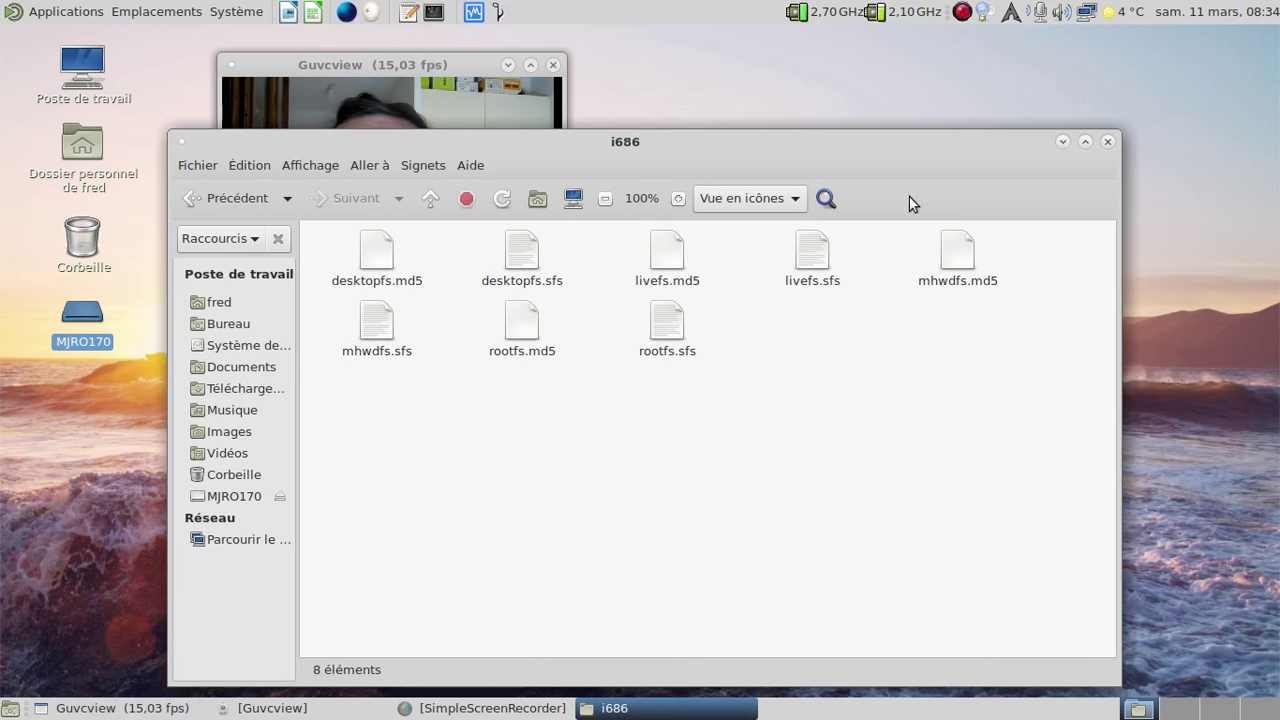
click(1106, 143)
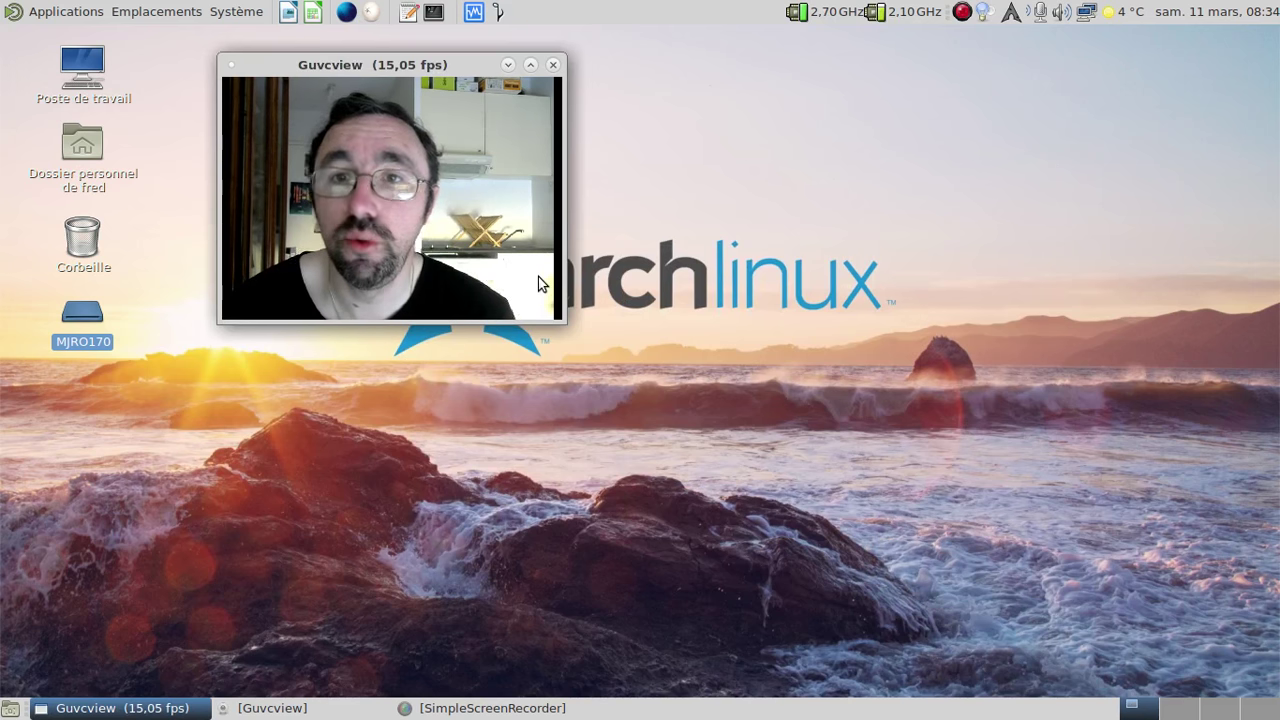
click(50, 14)
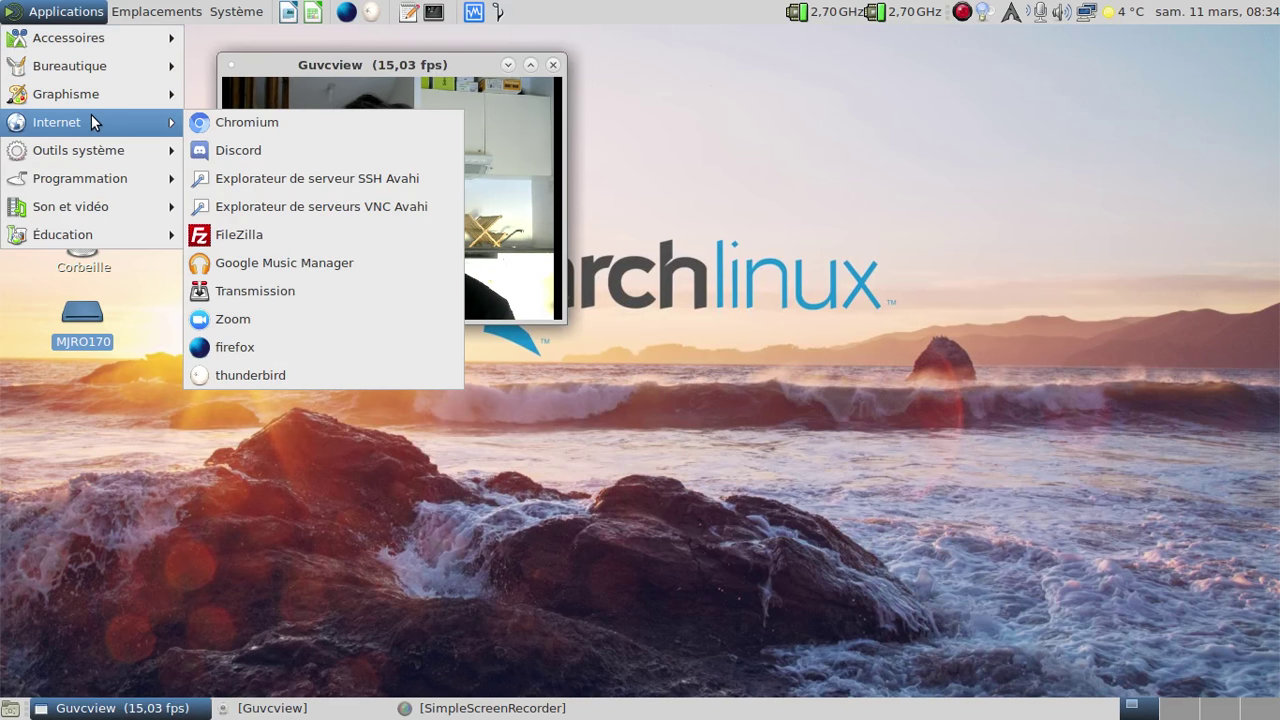
mouse_move(96, 145)
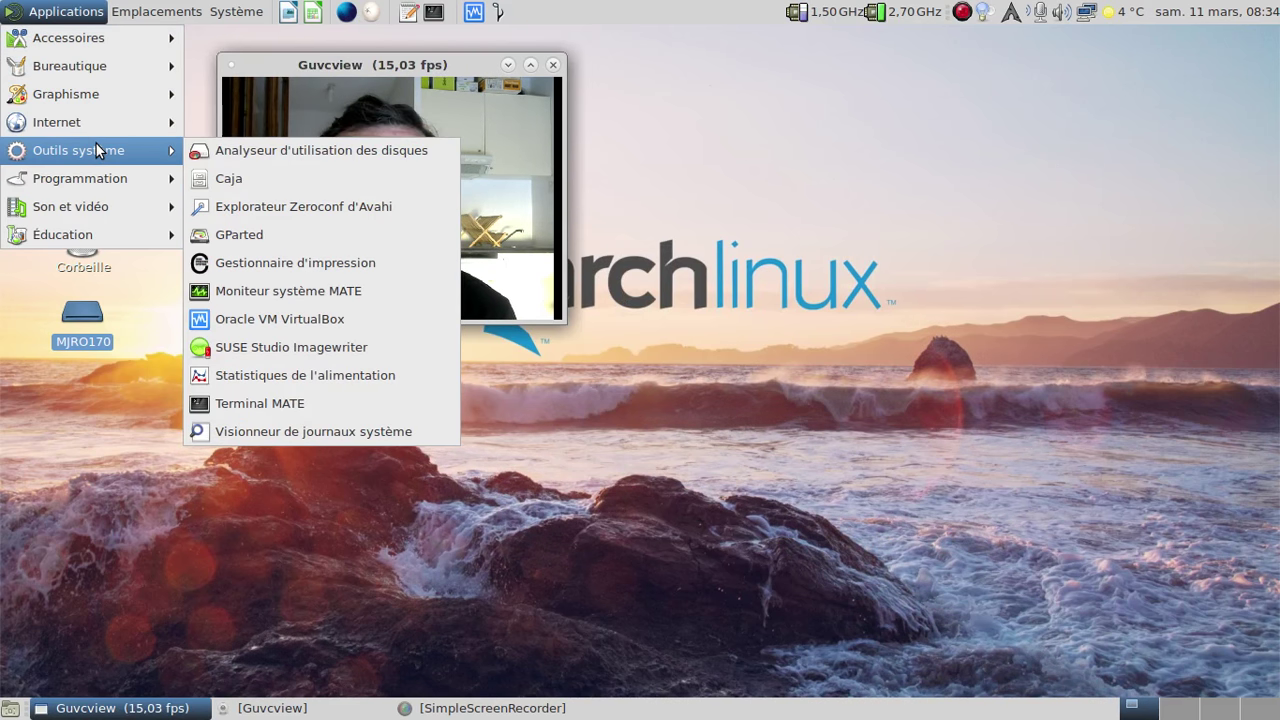
click(250, 234)
text(********)
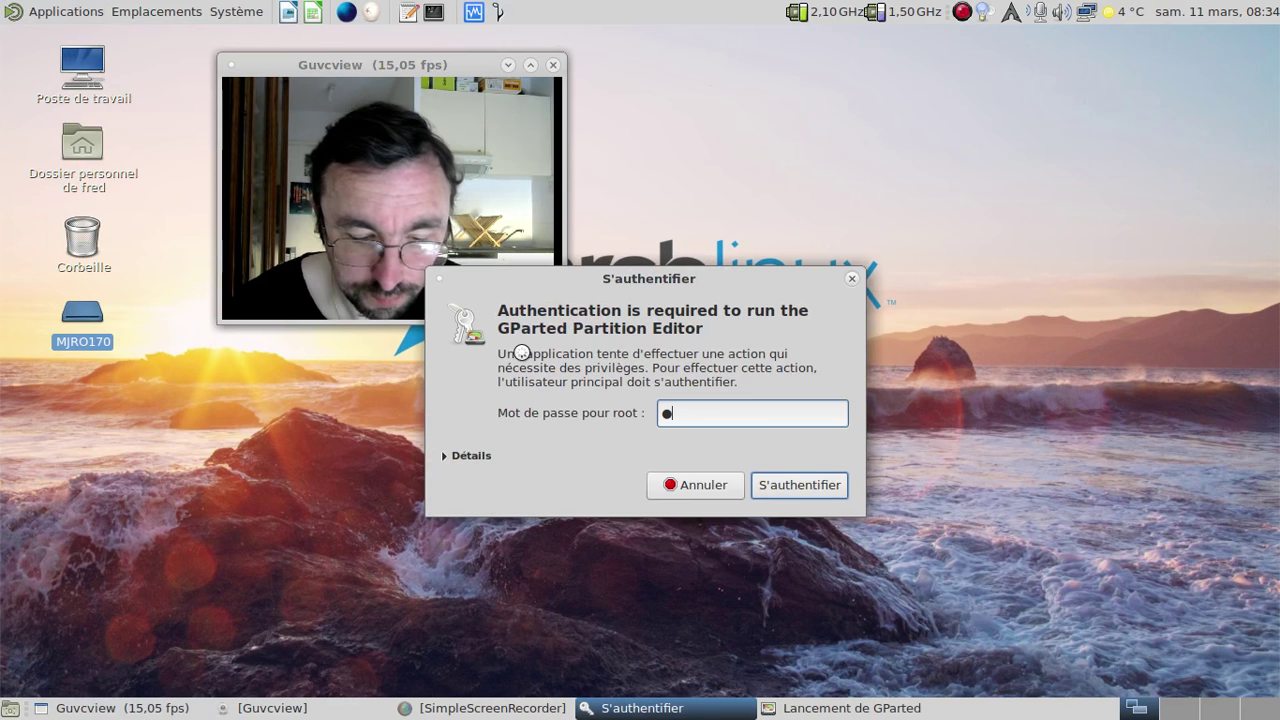
key(Return)
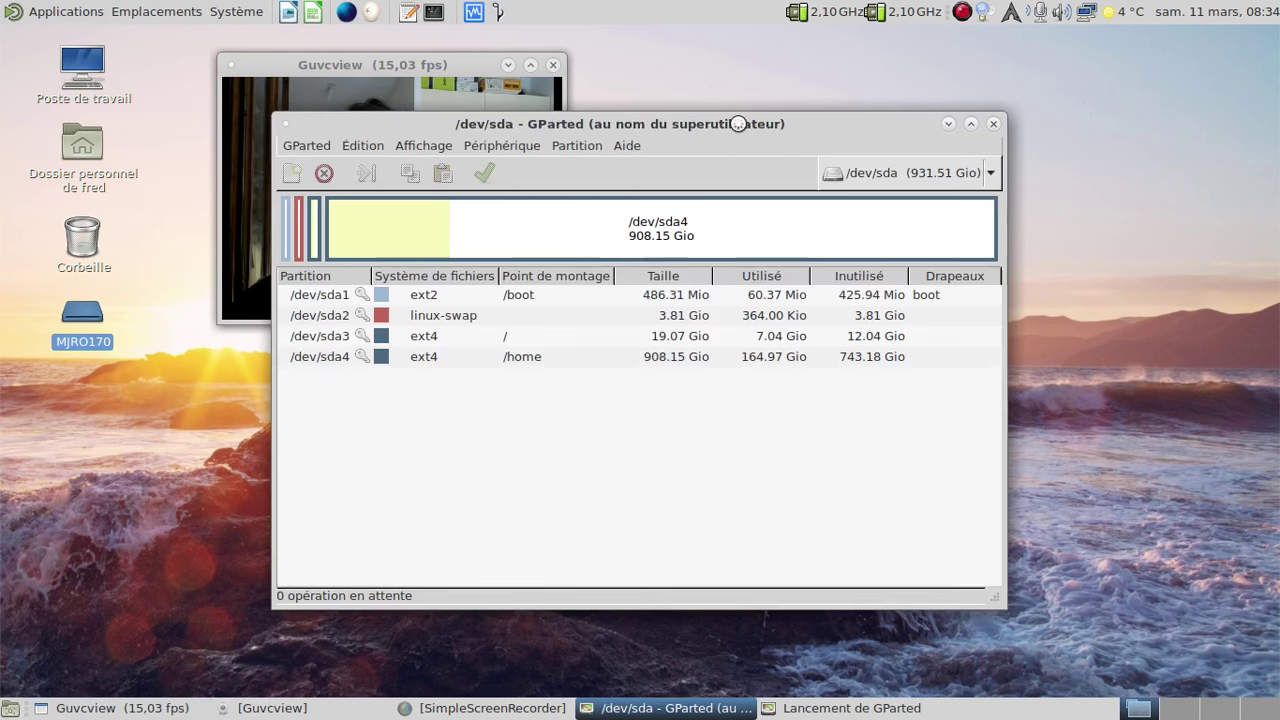
Try to format the 7.21 GiB /dev/sdc drive as fat32 and apply the pending operation.
click(993, 178)
click(969, 200)
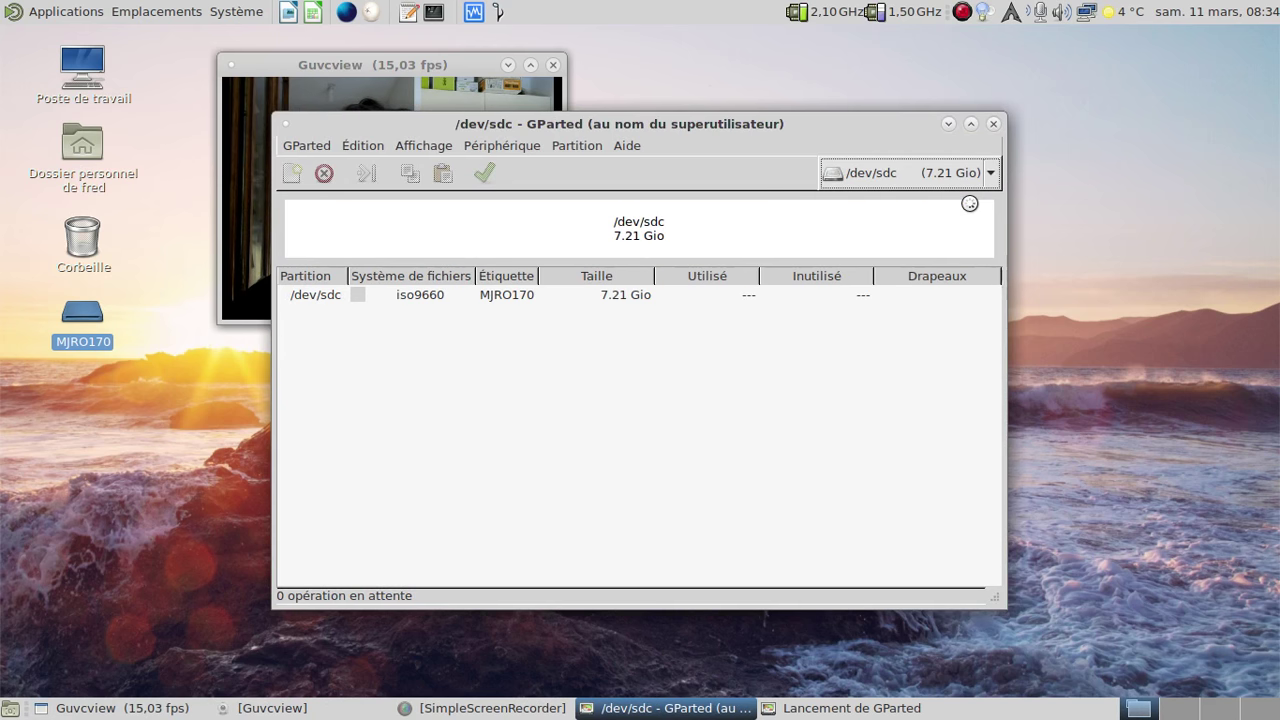
right_click(612, 235)
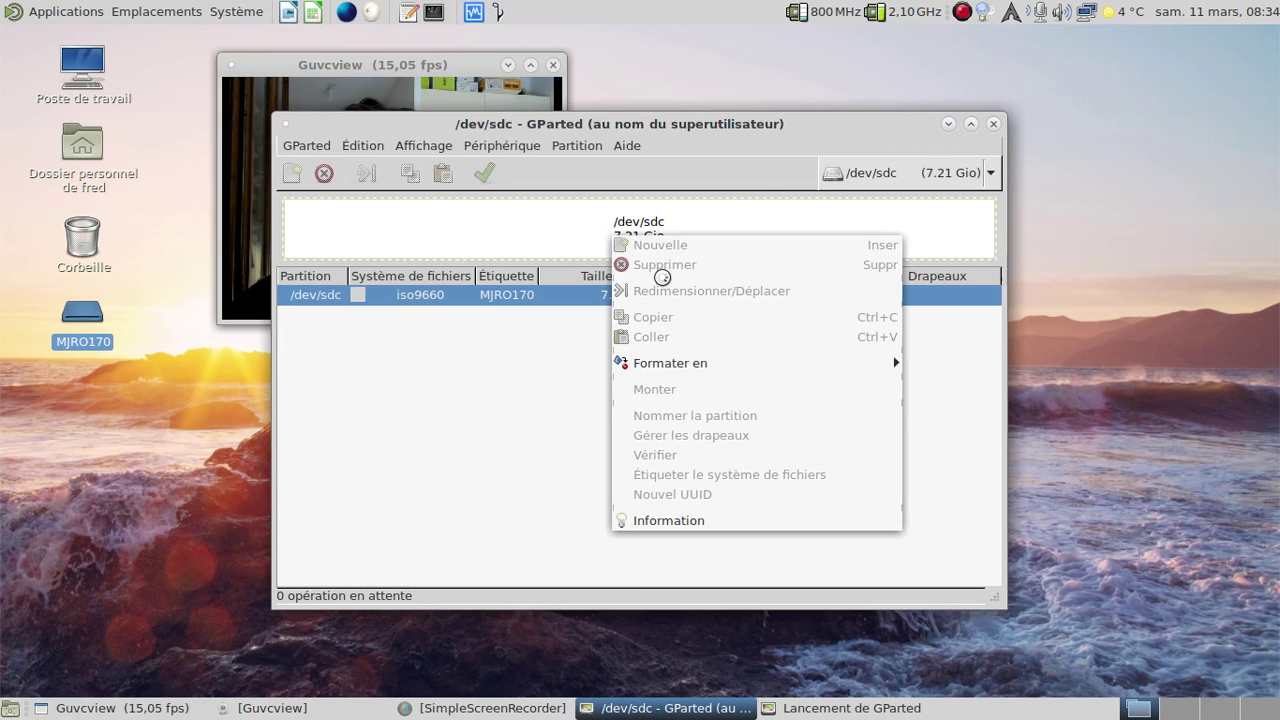
mouse_move(728, 366)
click(964, 459)
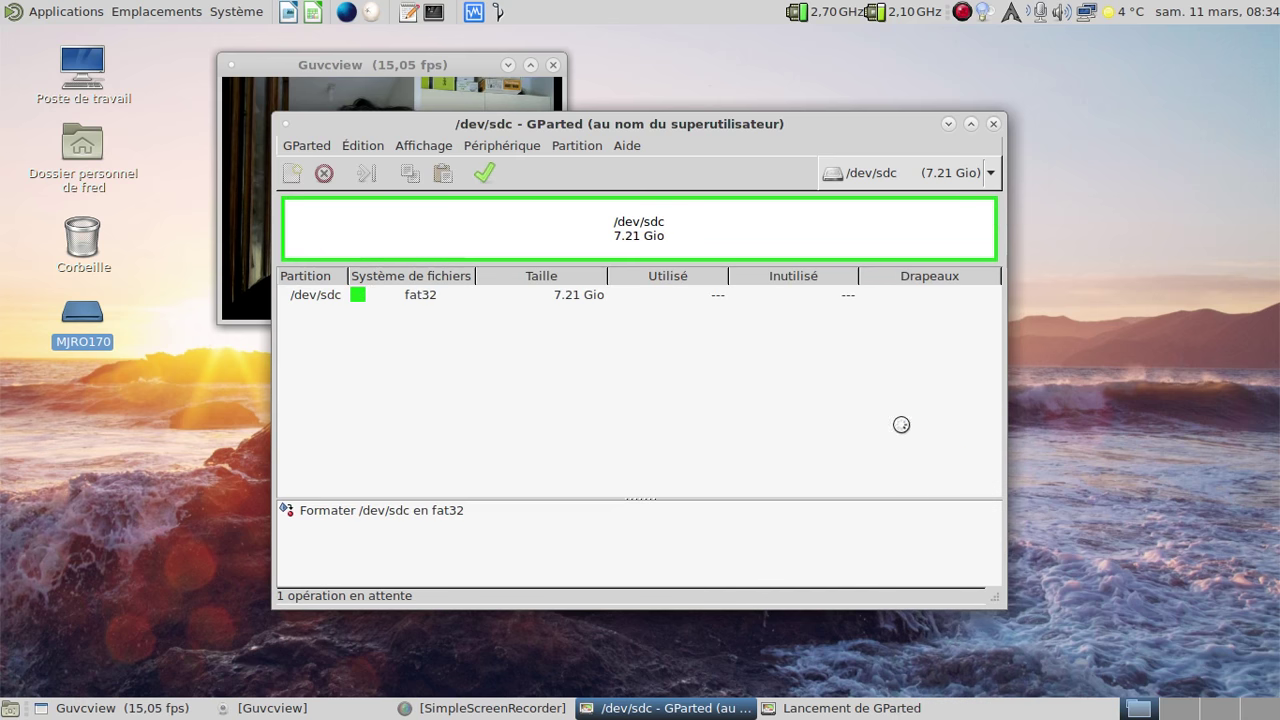
click(485, 173)
click(866, 447)
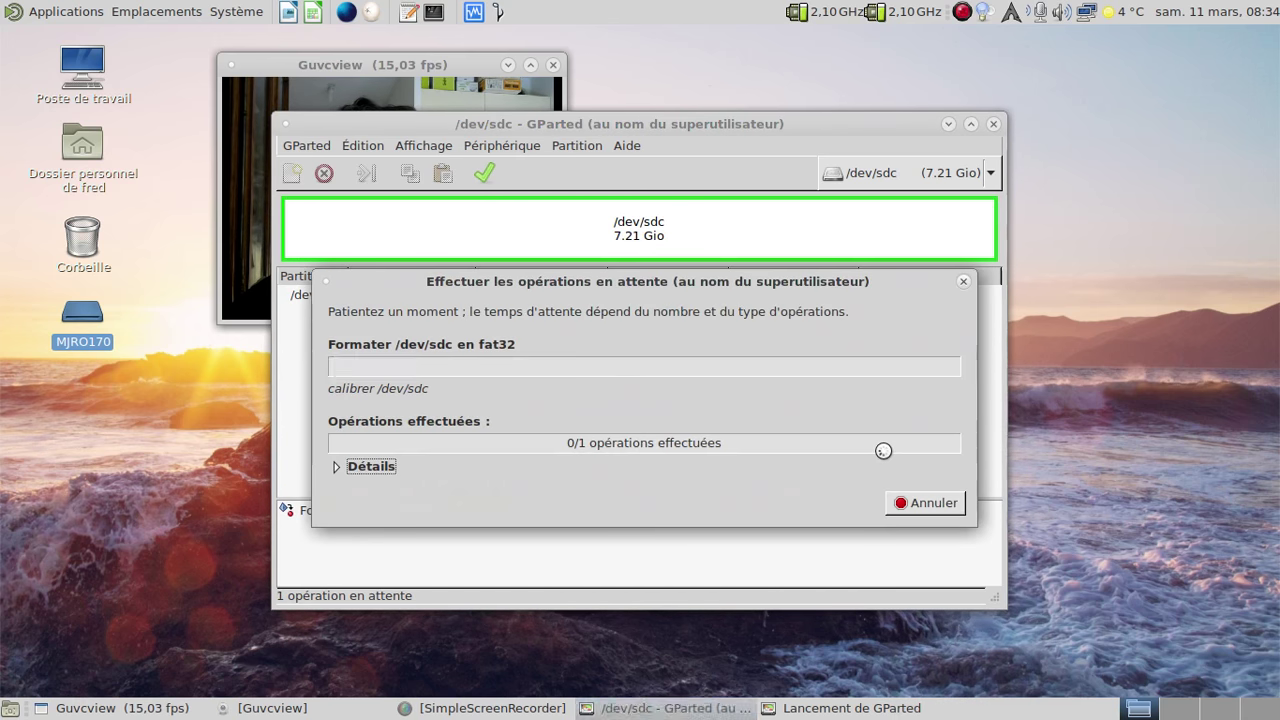
click(456, 64)
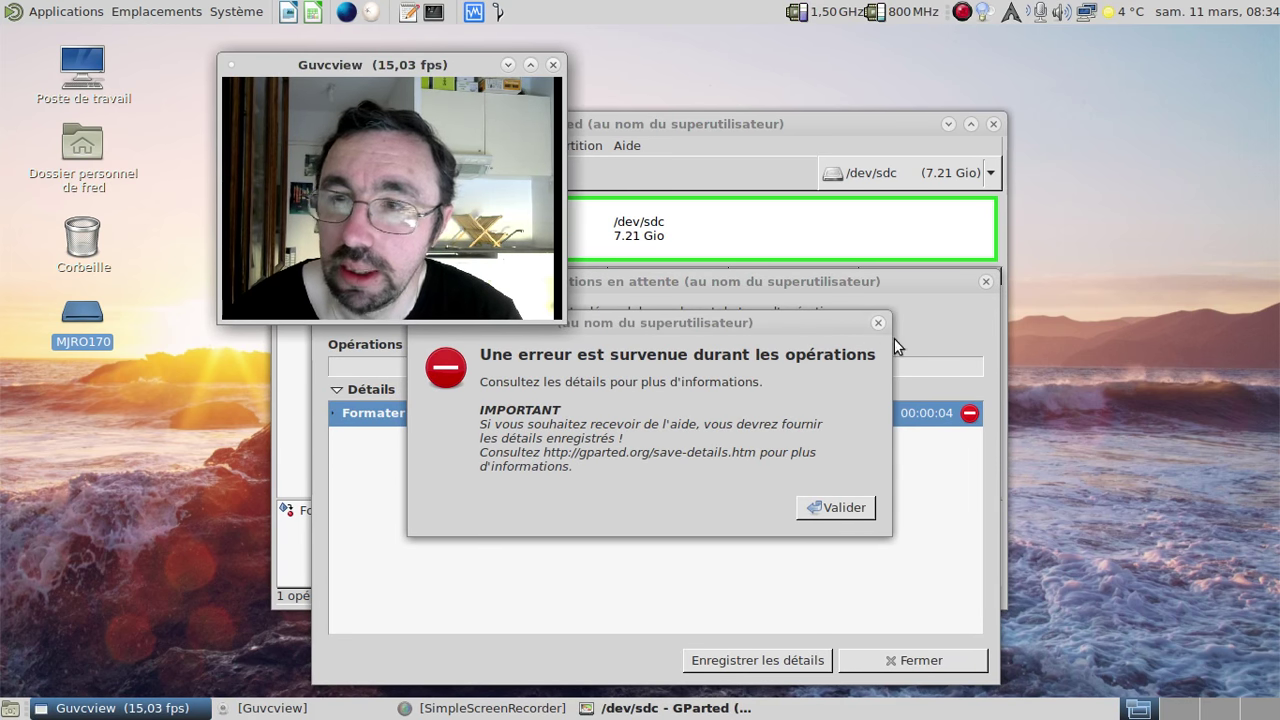
click(845, 507)
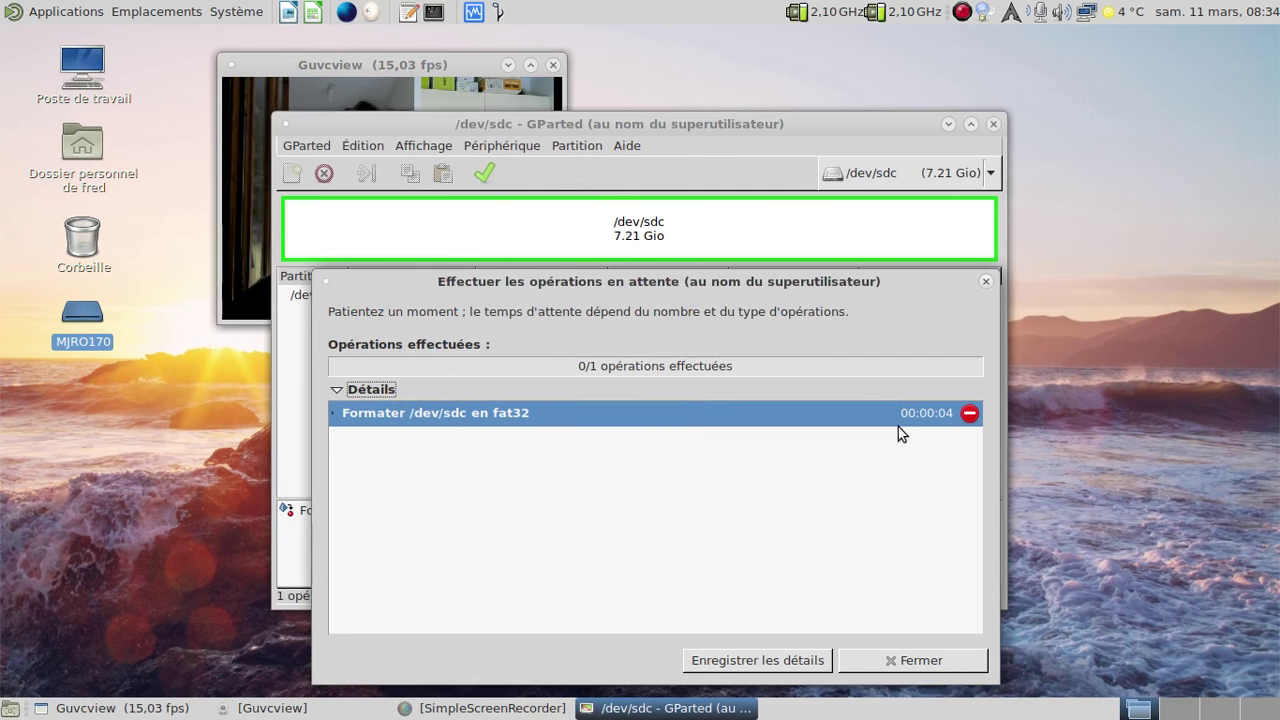
Expand the details of the fat32 format operation down to the mkfs.fat output, then close GParted.
click(333, 414)
click(342, 489)
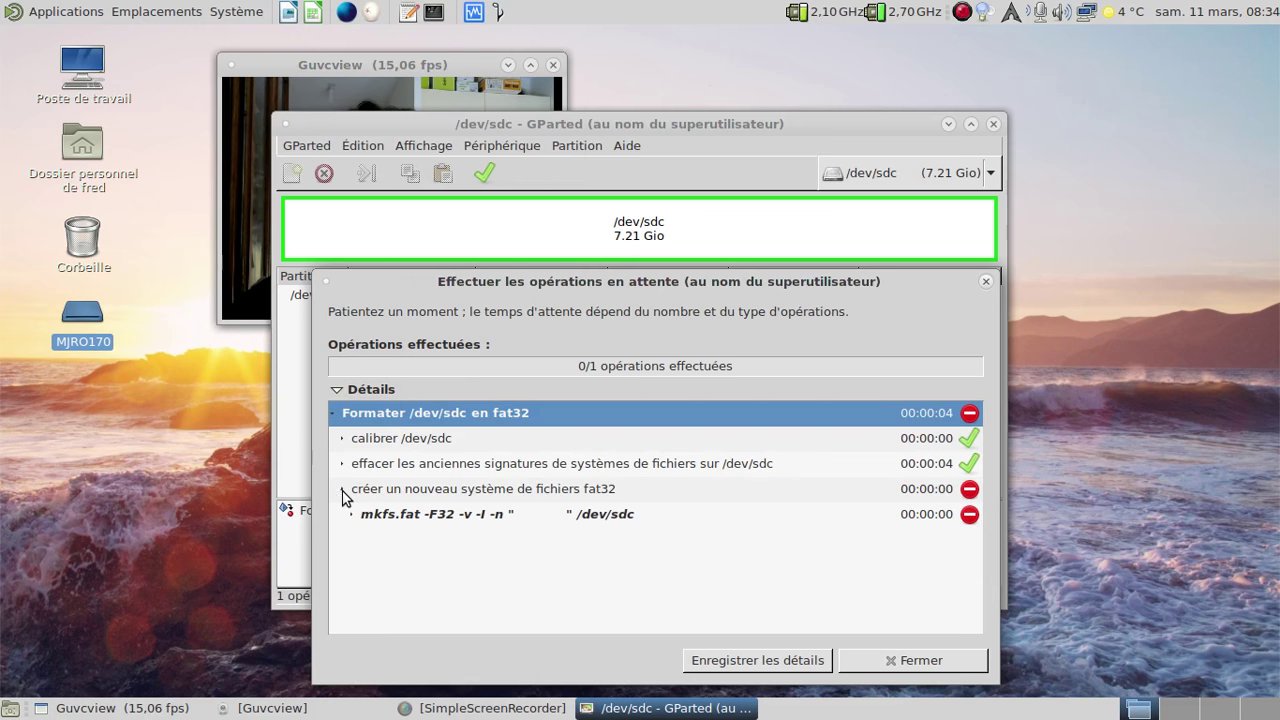
click(352, 514)
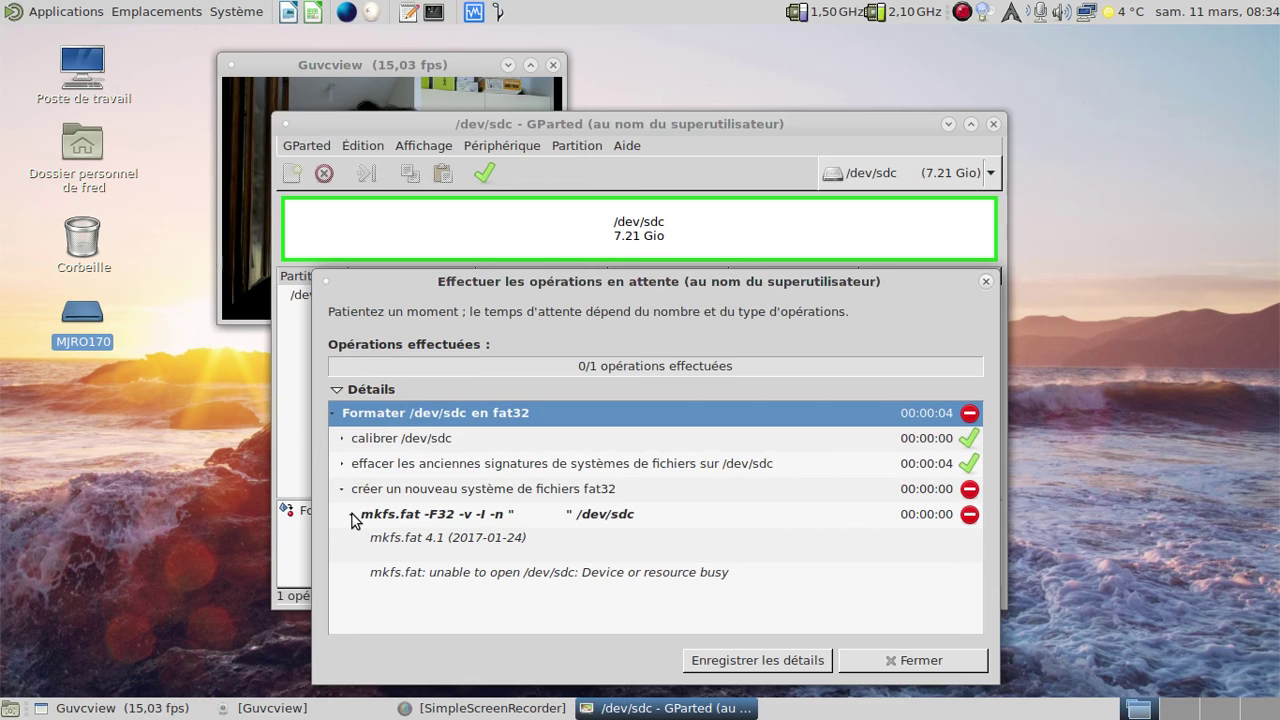
click(985, 284)
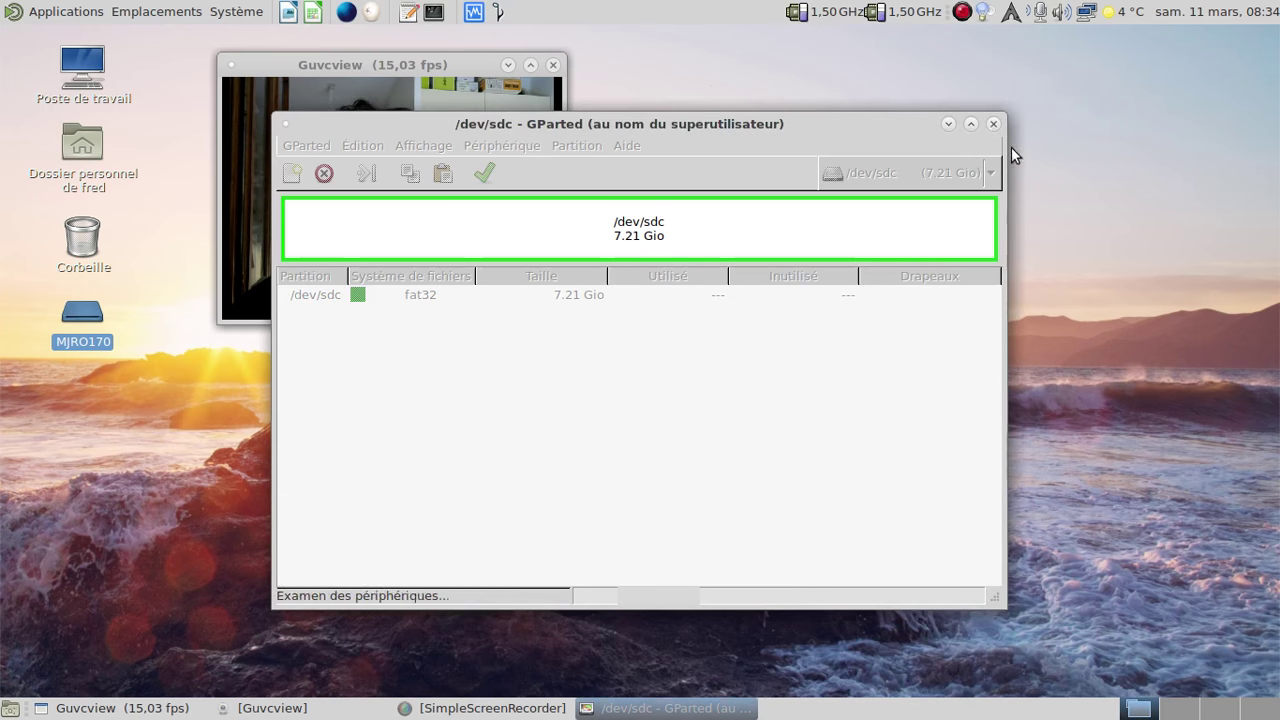
click(991, 124)
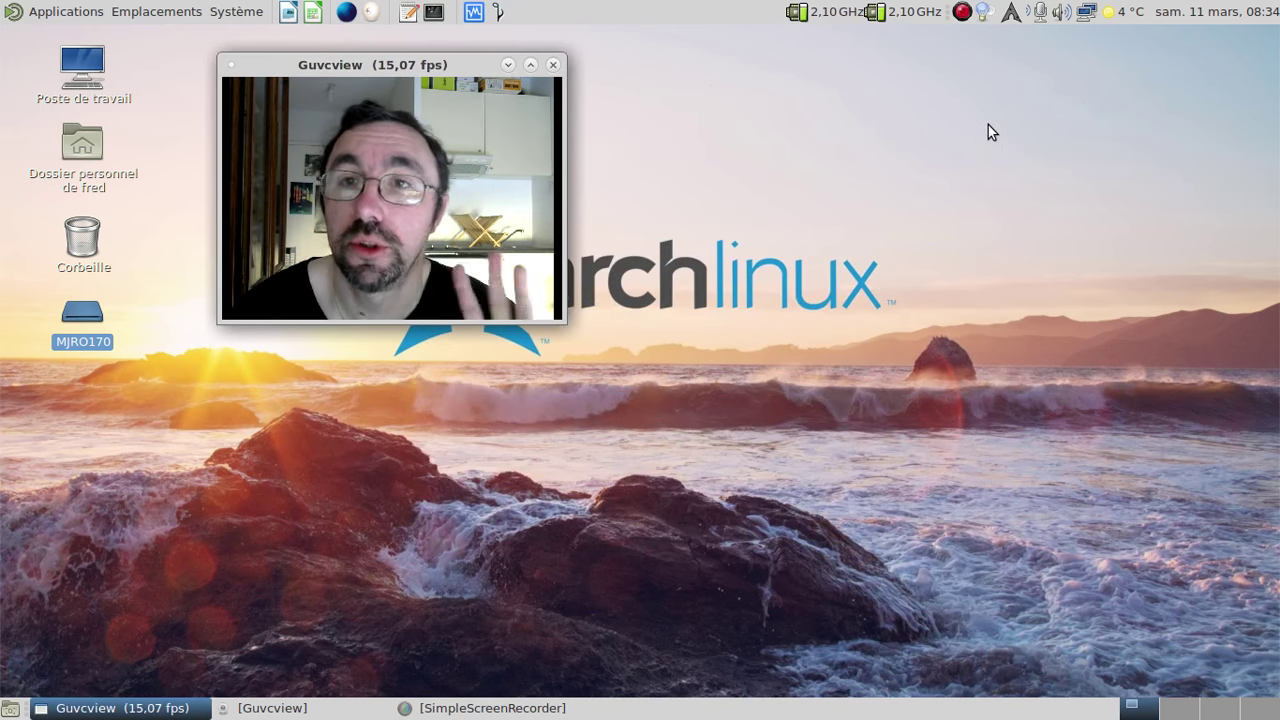
Launch Oracle VM VirtualBox and start the Win7 virtual machine.
click(476, 13)
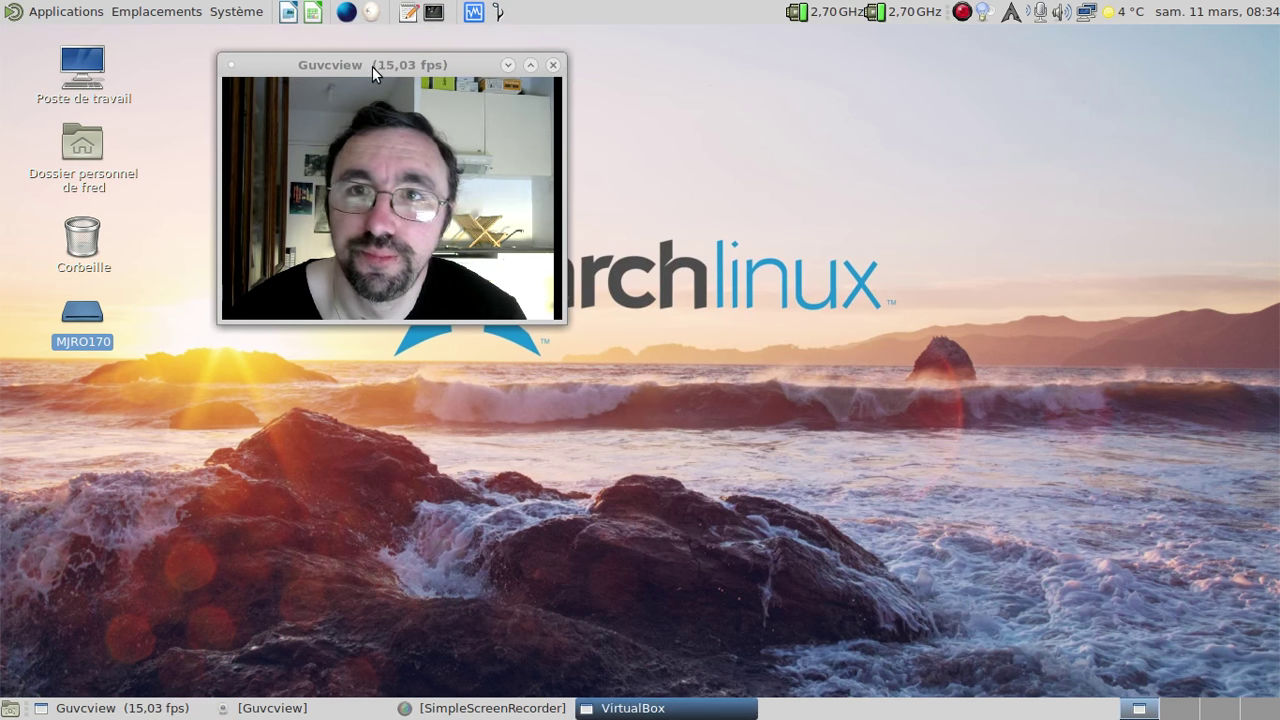
drag(370, 65, 252, 68)
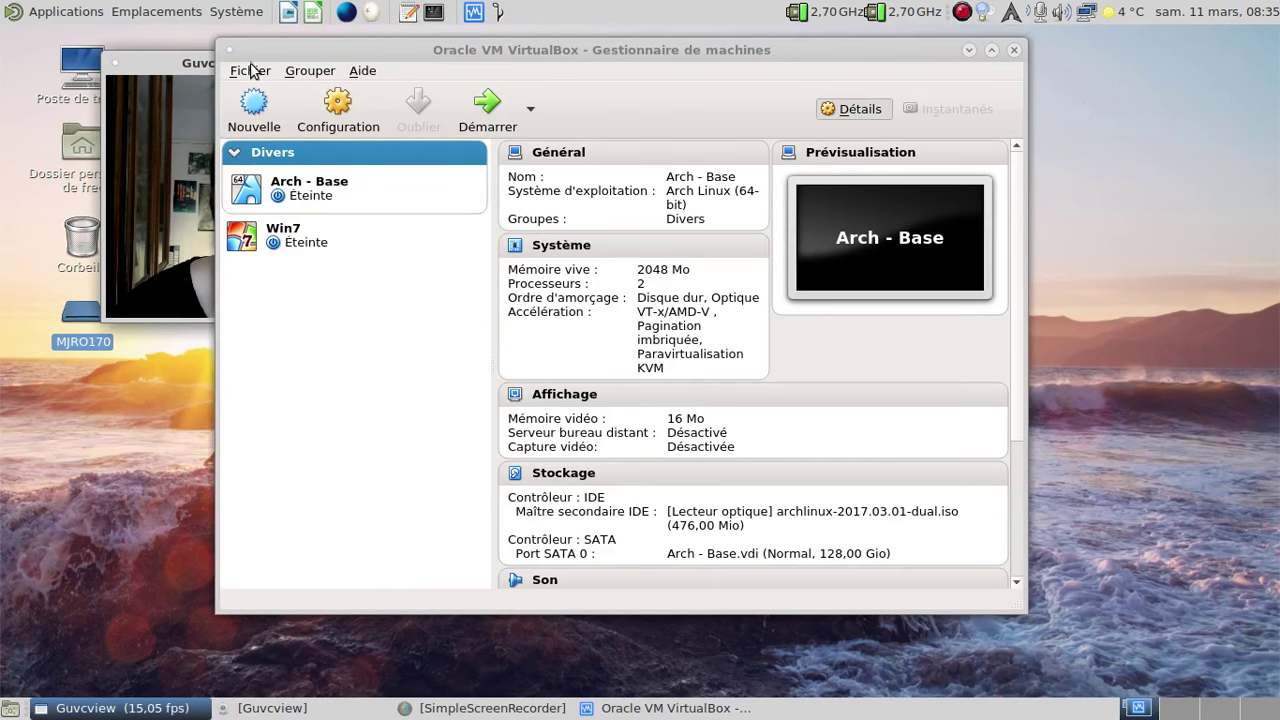
click(337, 236)
drag(540, 44, 669, 50)
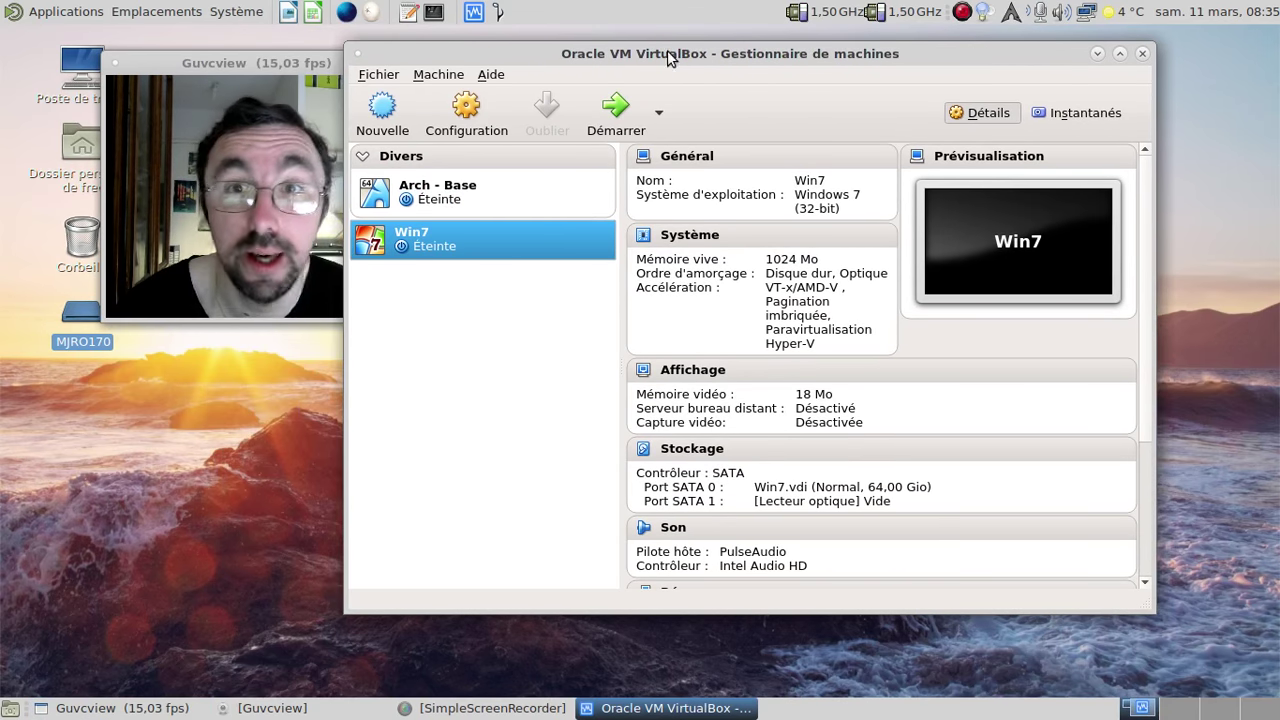
click(615, 113)
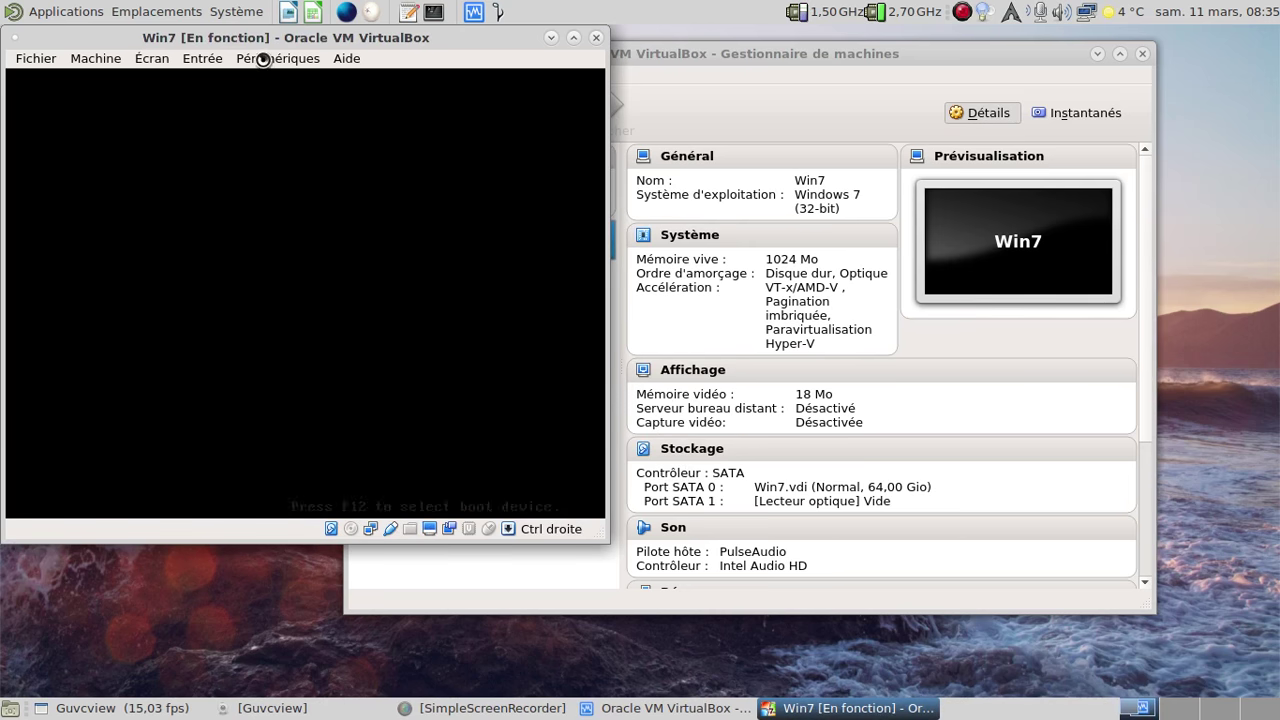
Attach the USB drive to the running Win7 virtual machine.
click(262, 59)
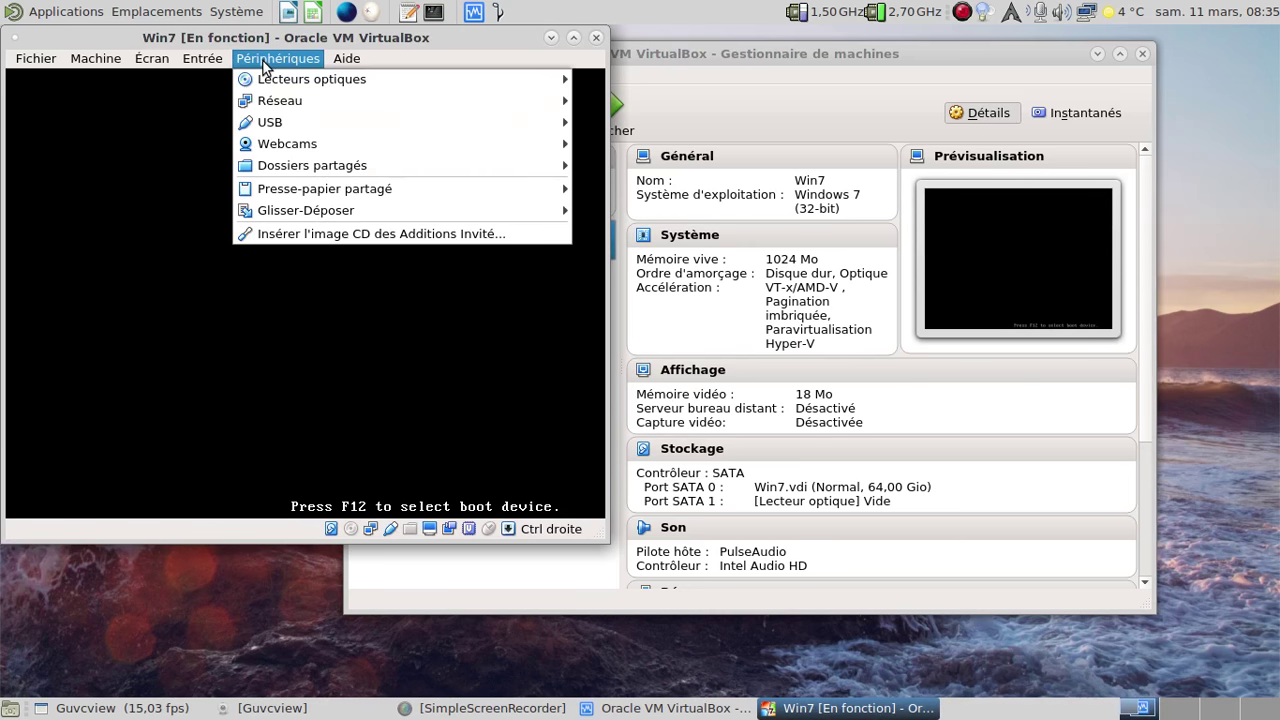
mouse_move(281, 82)
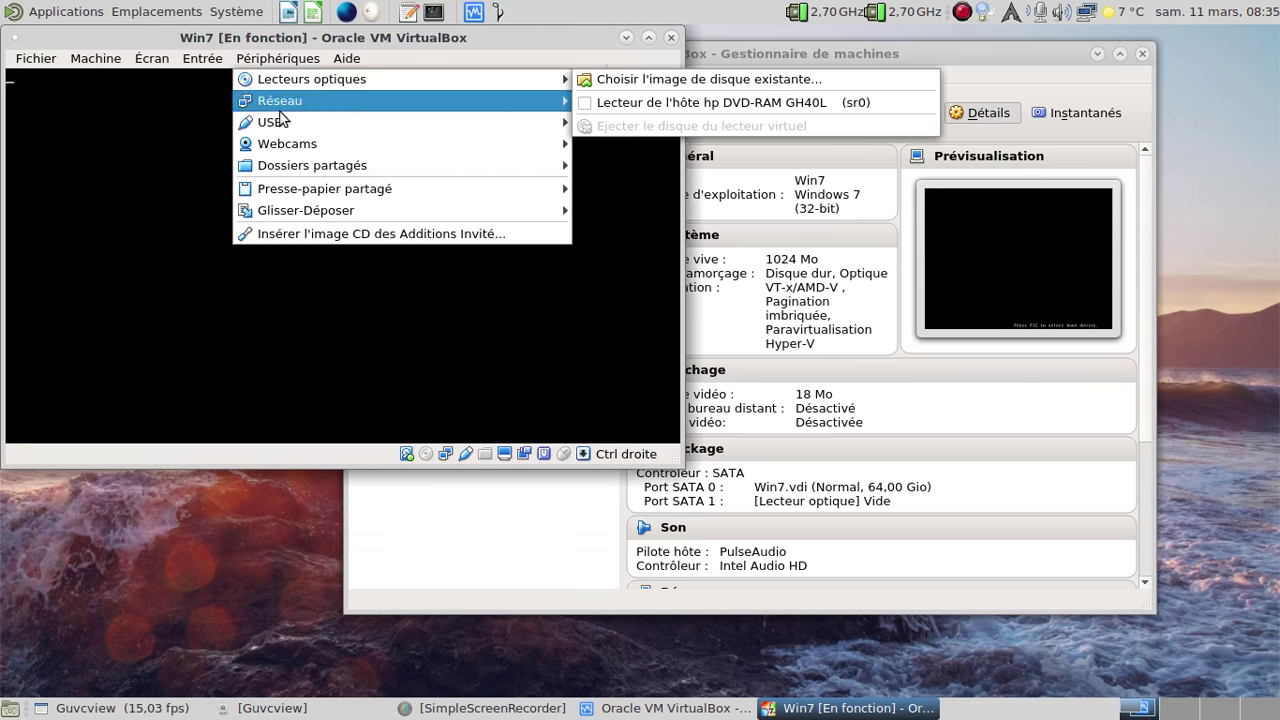
mouse_move(280, 115)
click(616, 148)
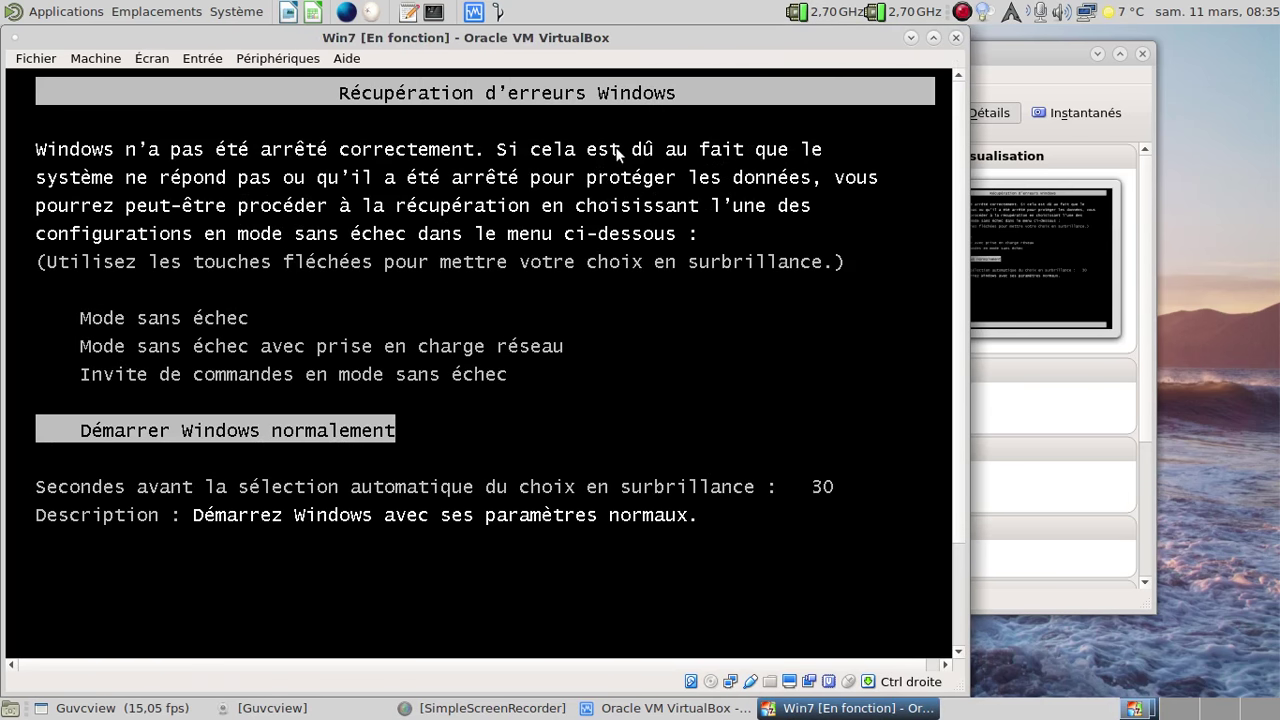
Start Windows normally in the virtual machine, reposition its window and minimise the VirtualBox manager.
key(Return)
drag(527, 47, 812, 43)
click(290, 155)
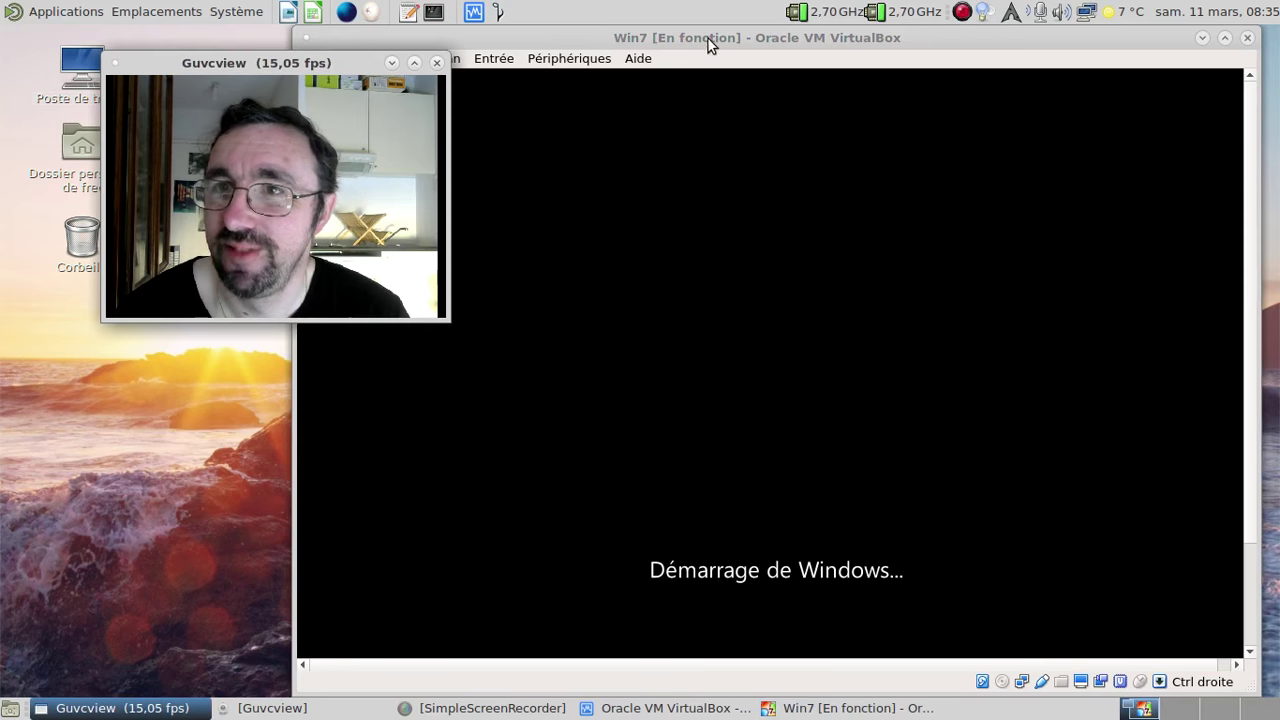
drag(708, 37, 551, 37)
click(1120, 86)
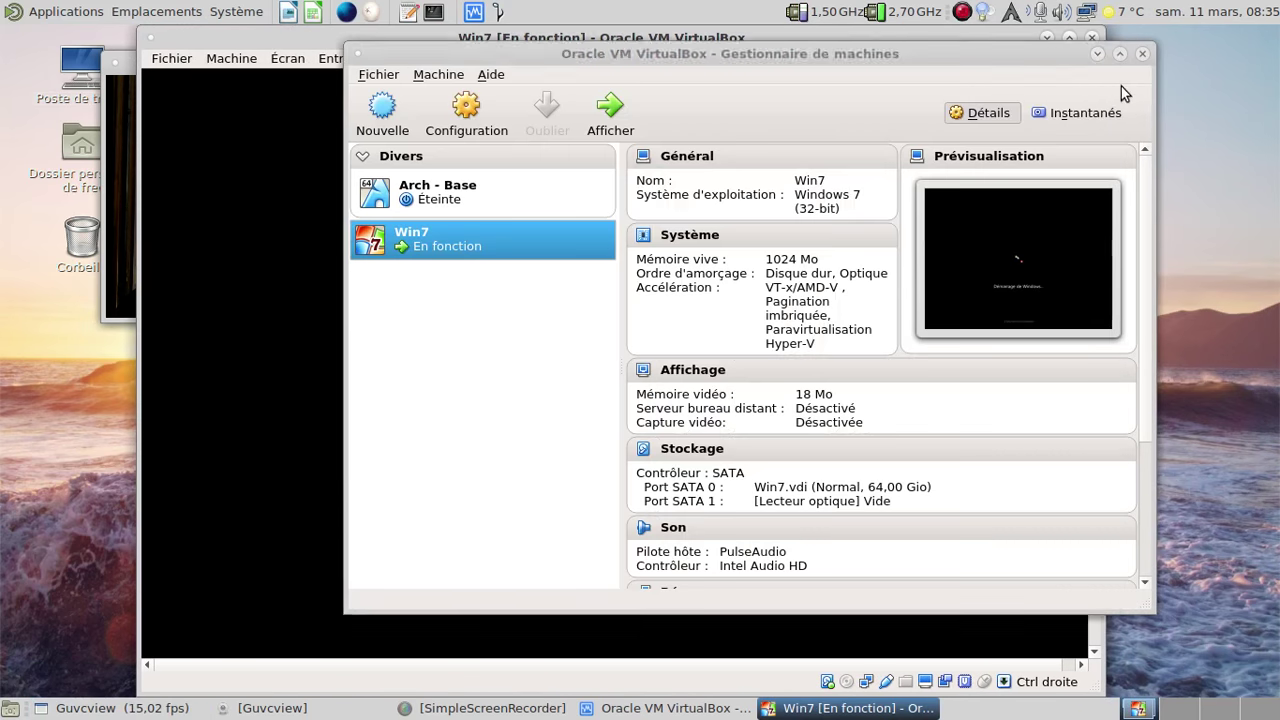
click(1098, 53)
drag(649, 48, 732, 48)
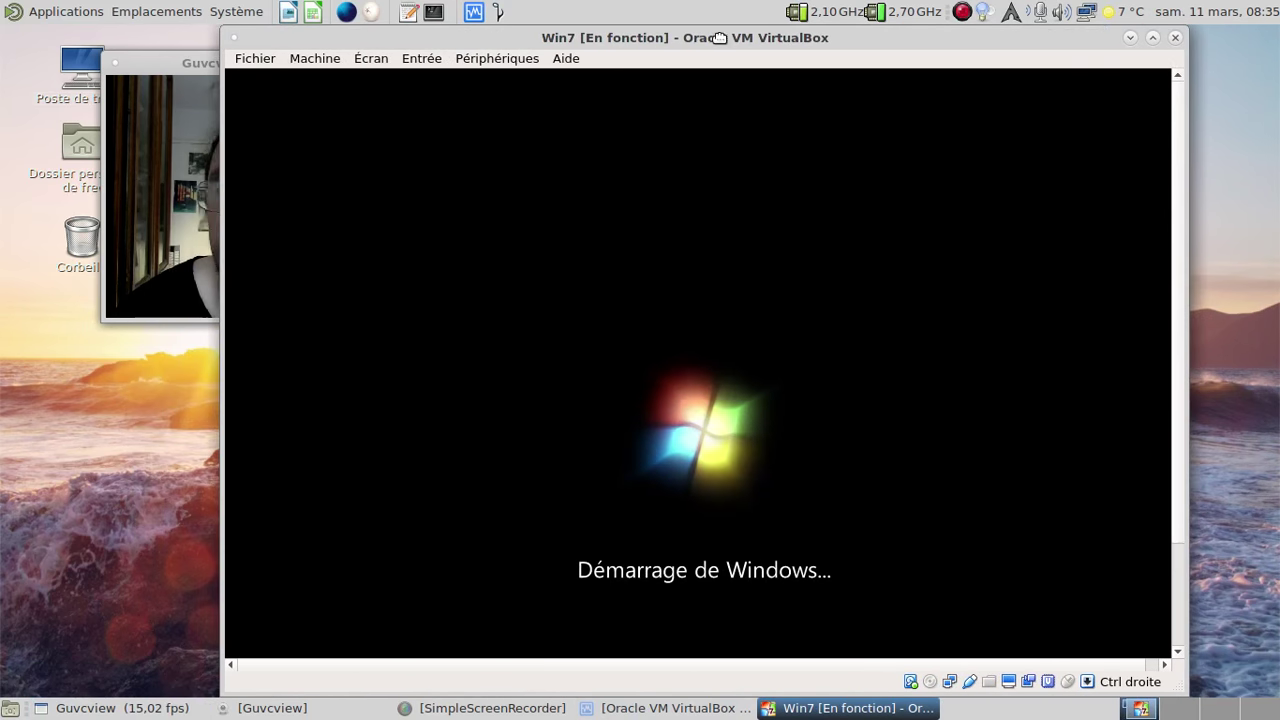
Move the webcam and virtual machine windows apart, then switch the Win7 machine to full screen.
click(183, 62)
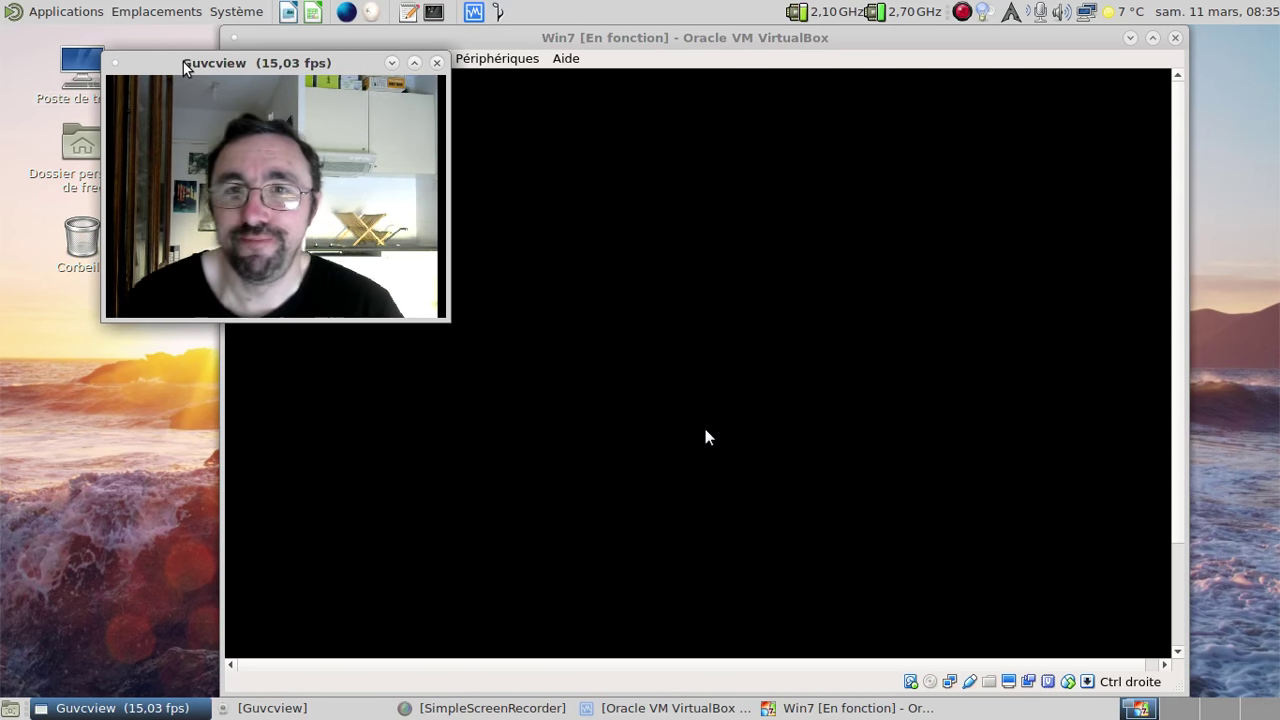
drag(238, 70, 157, 56)
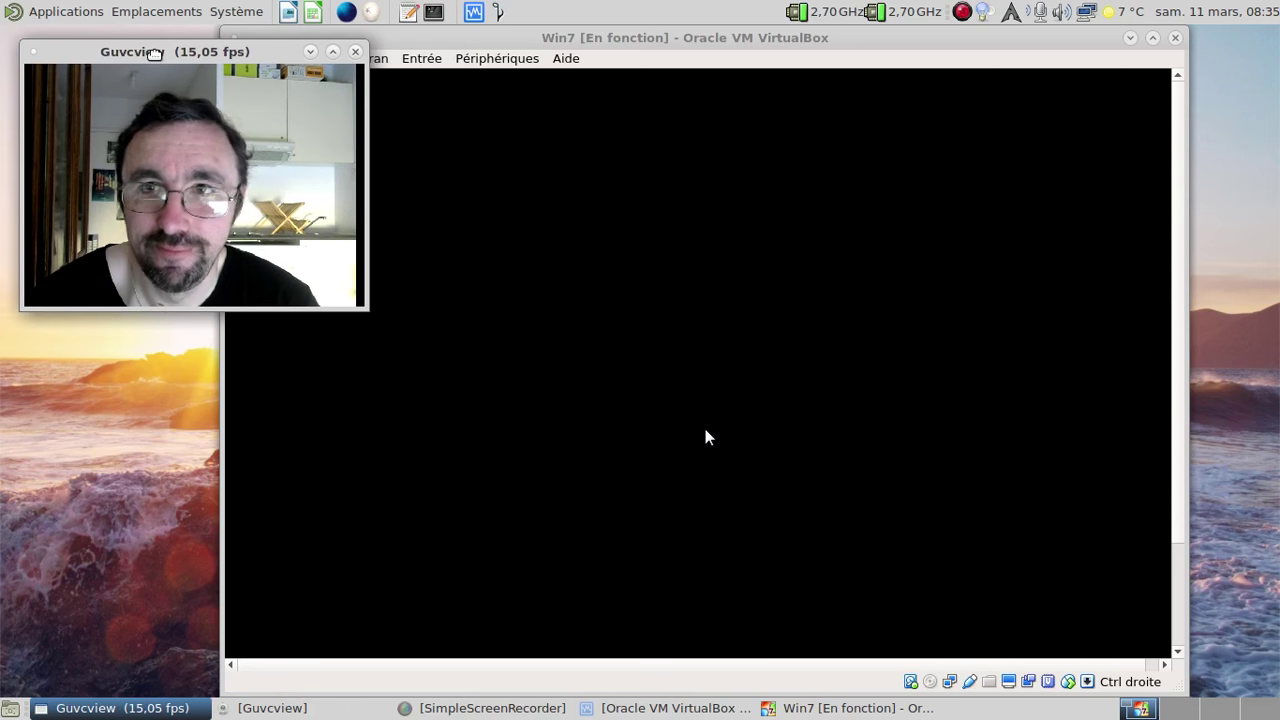
click(521, 38)
drag(521, 38, 577, 38)
click(205, 57)
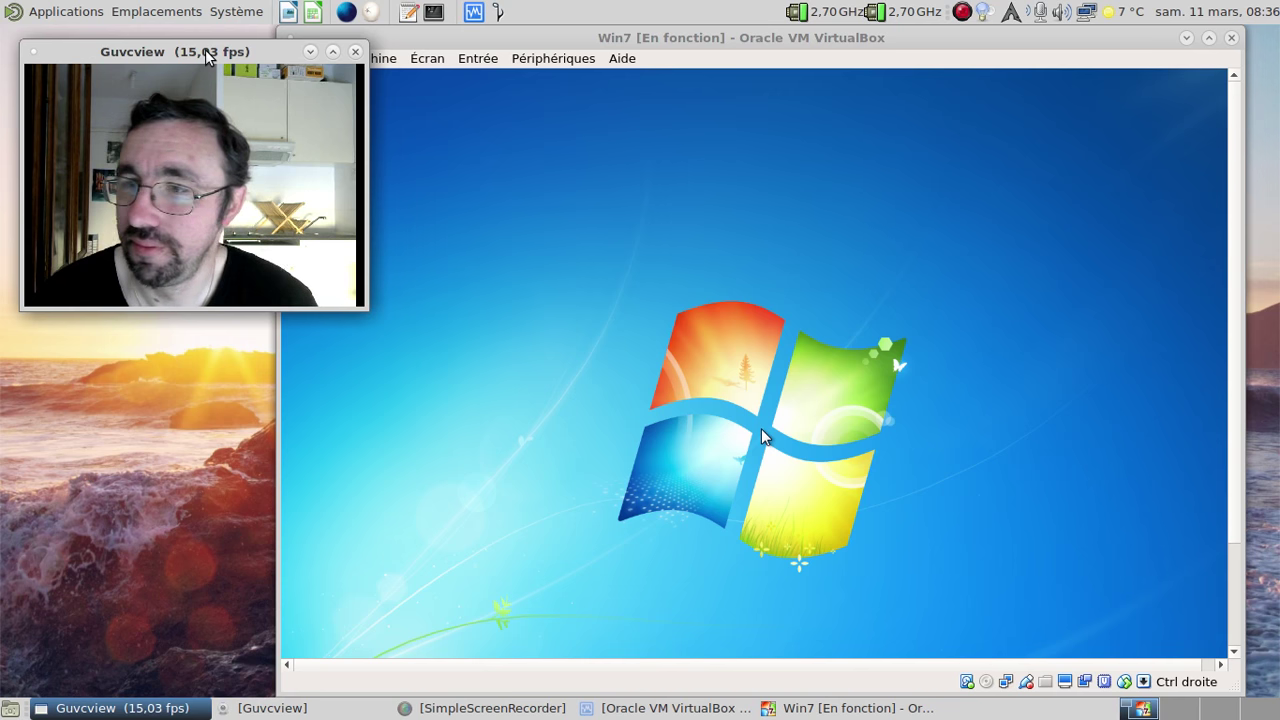
click(636, 45)
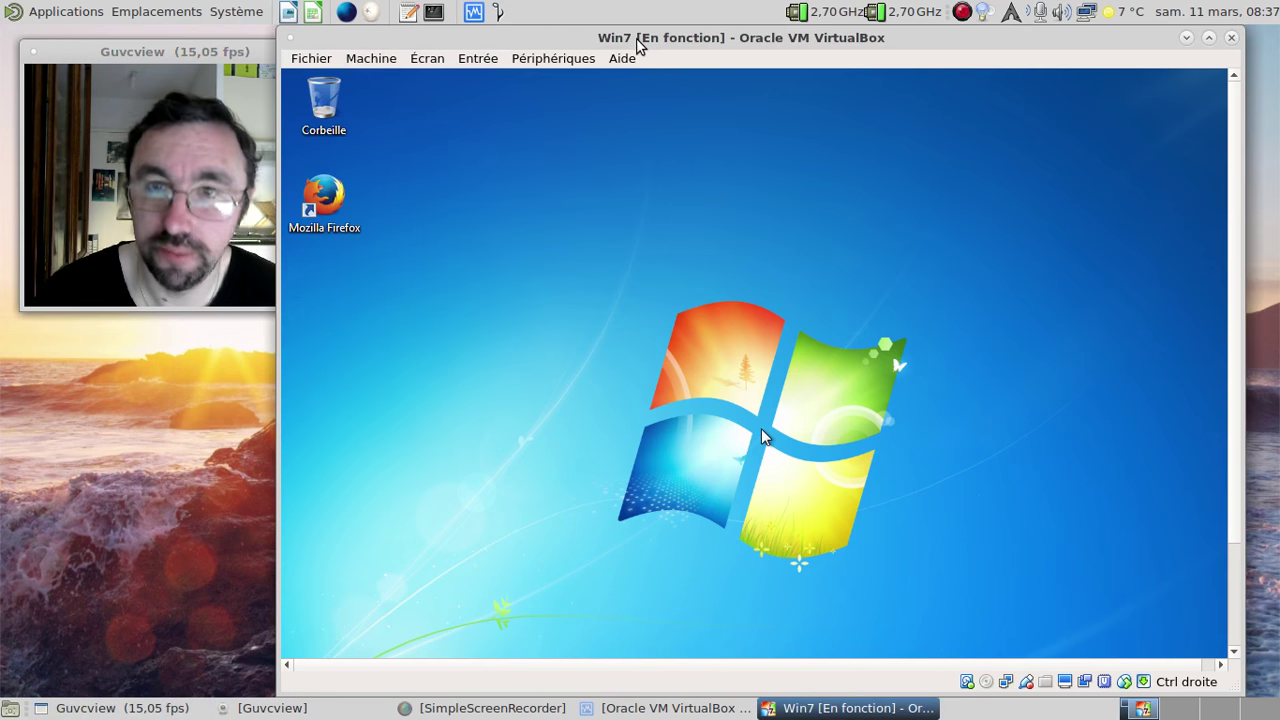
key(ctrl+f)
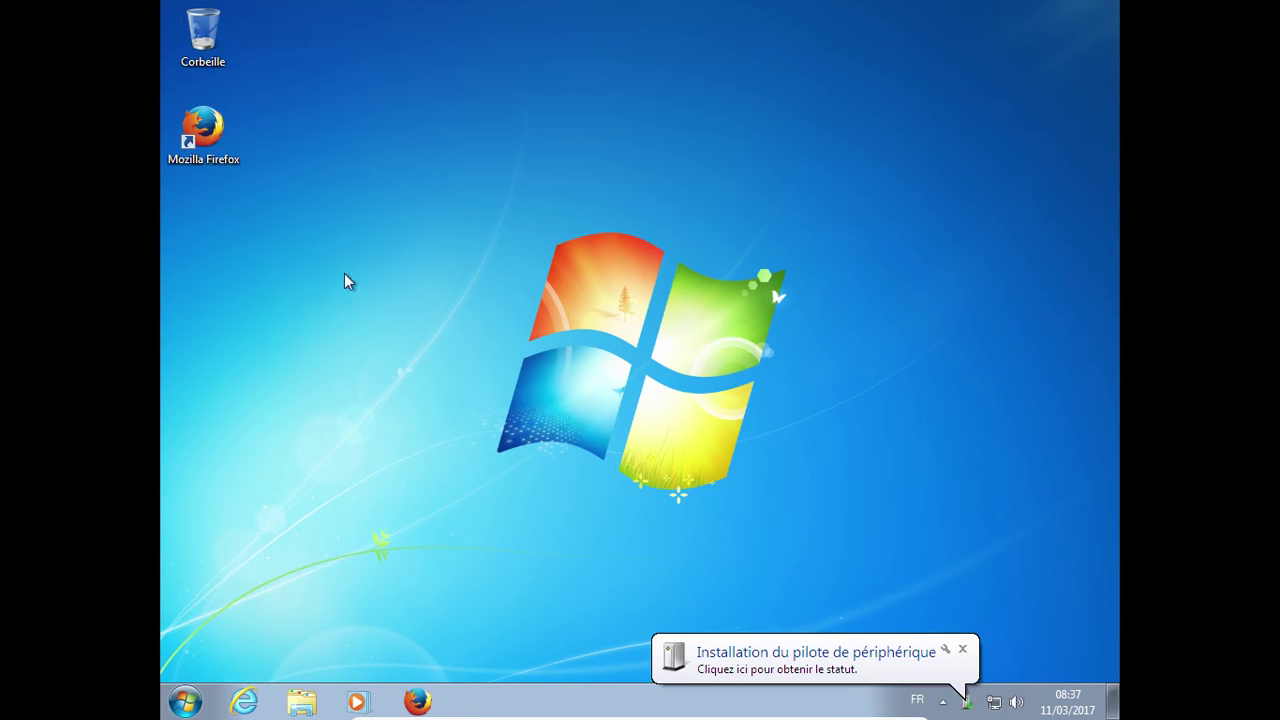
Open Firefox in Windows 7, dismissing the driver installation notice and declining to format drive E:.
click(420, 702)
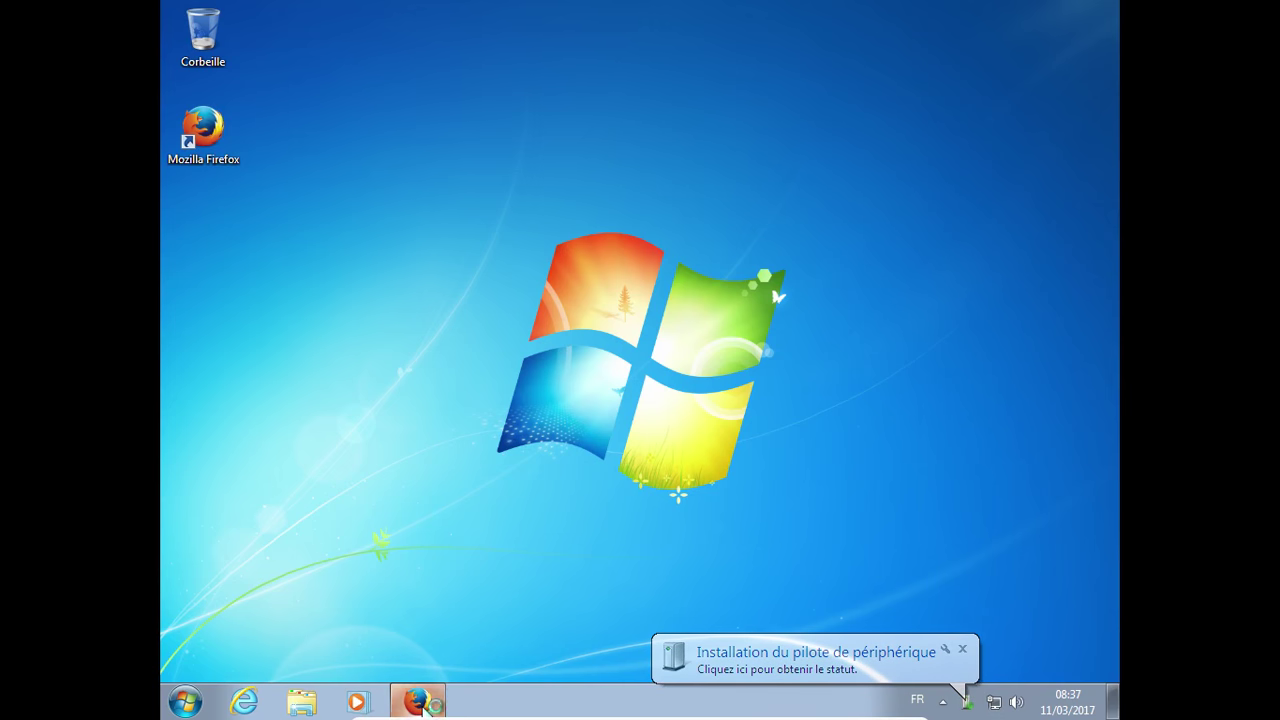
click(961, 651)
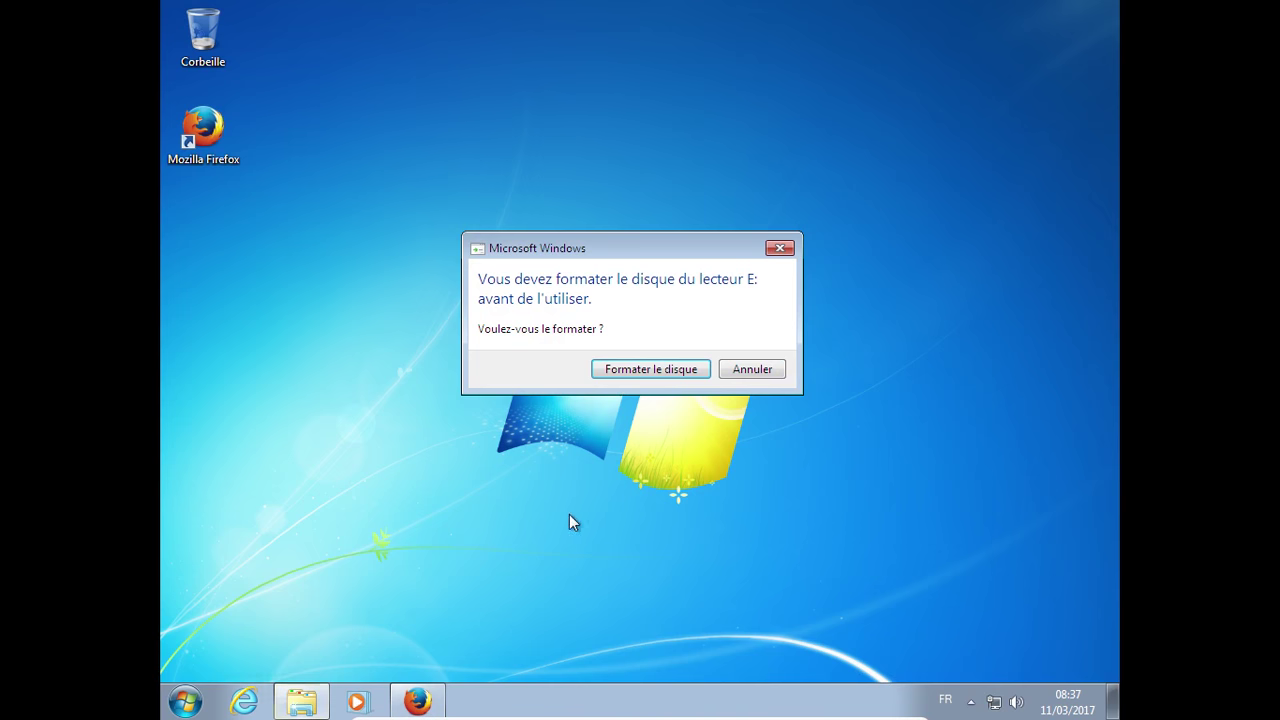
click(772, 369)
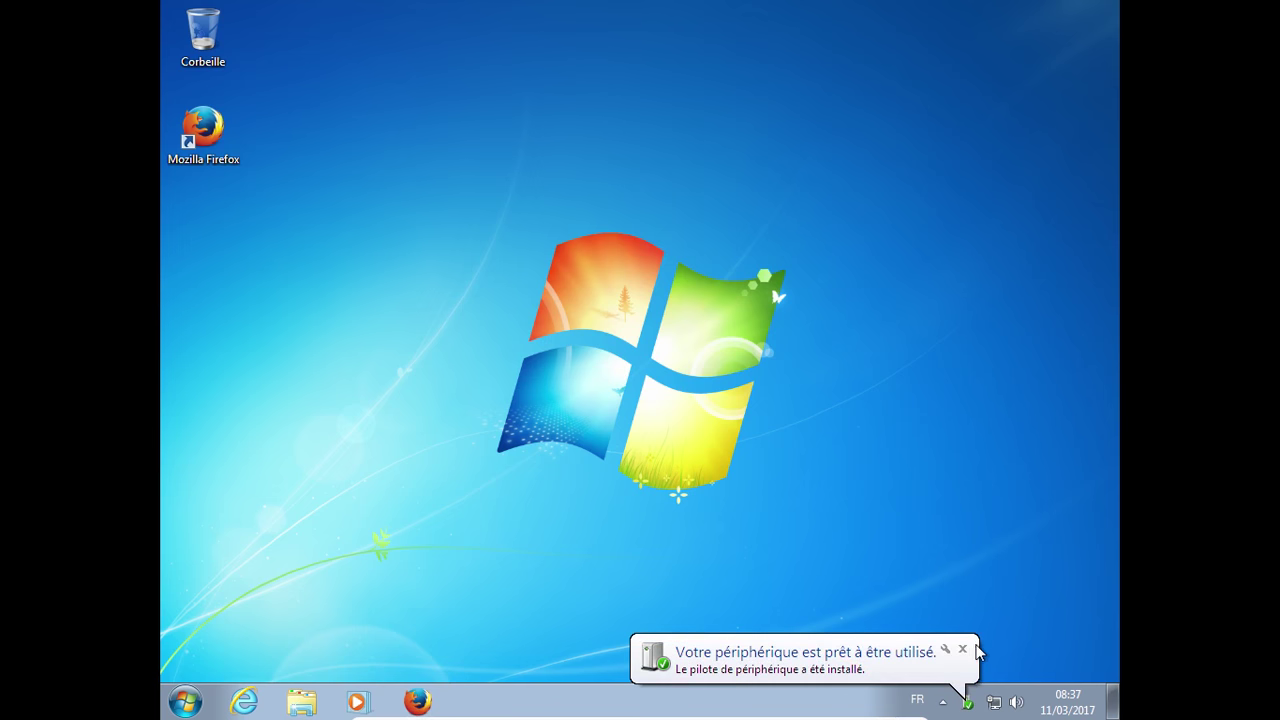
click(420, 702)
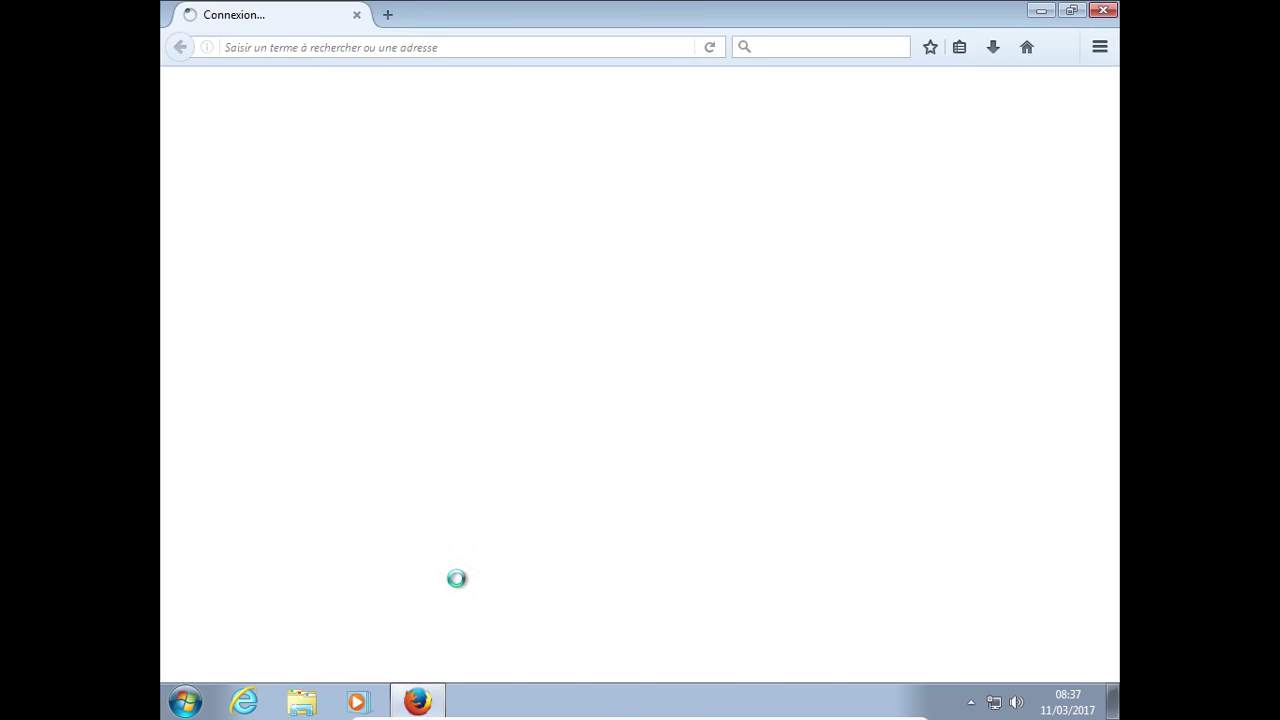
click(360, 47)
text(t)
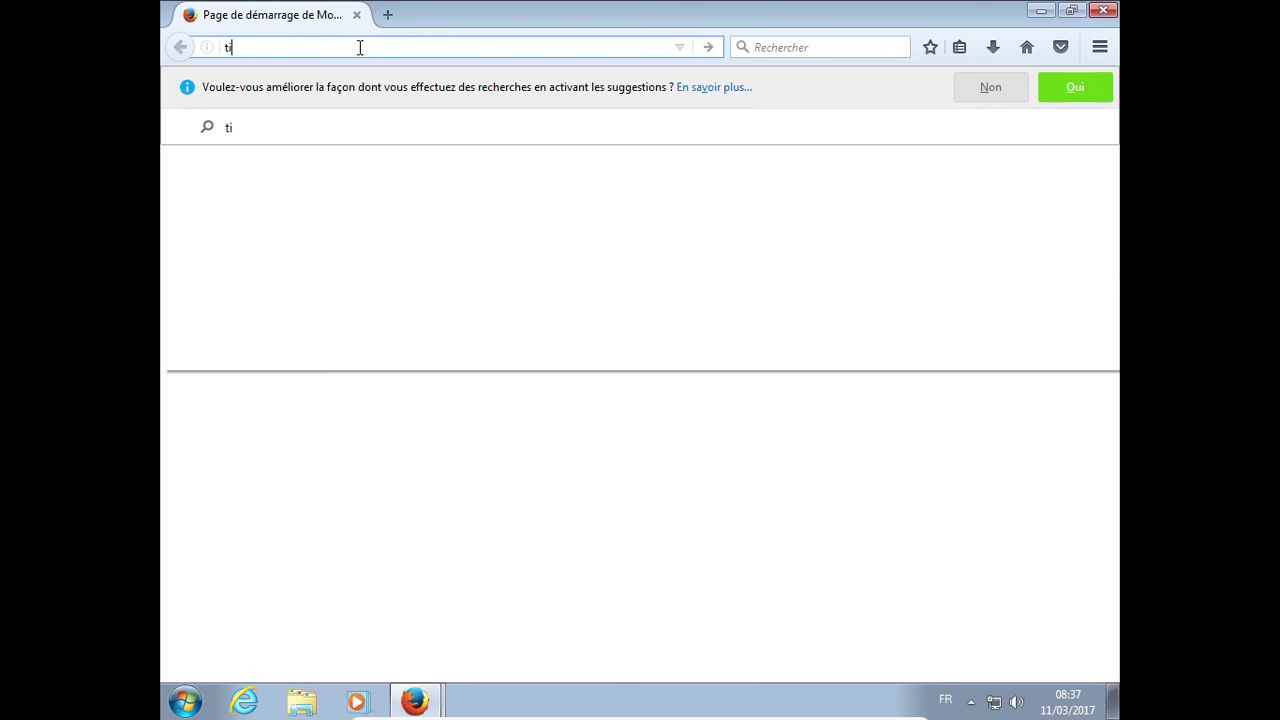
text(uxnvape.fr/)
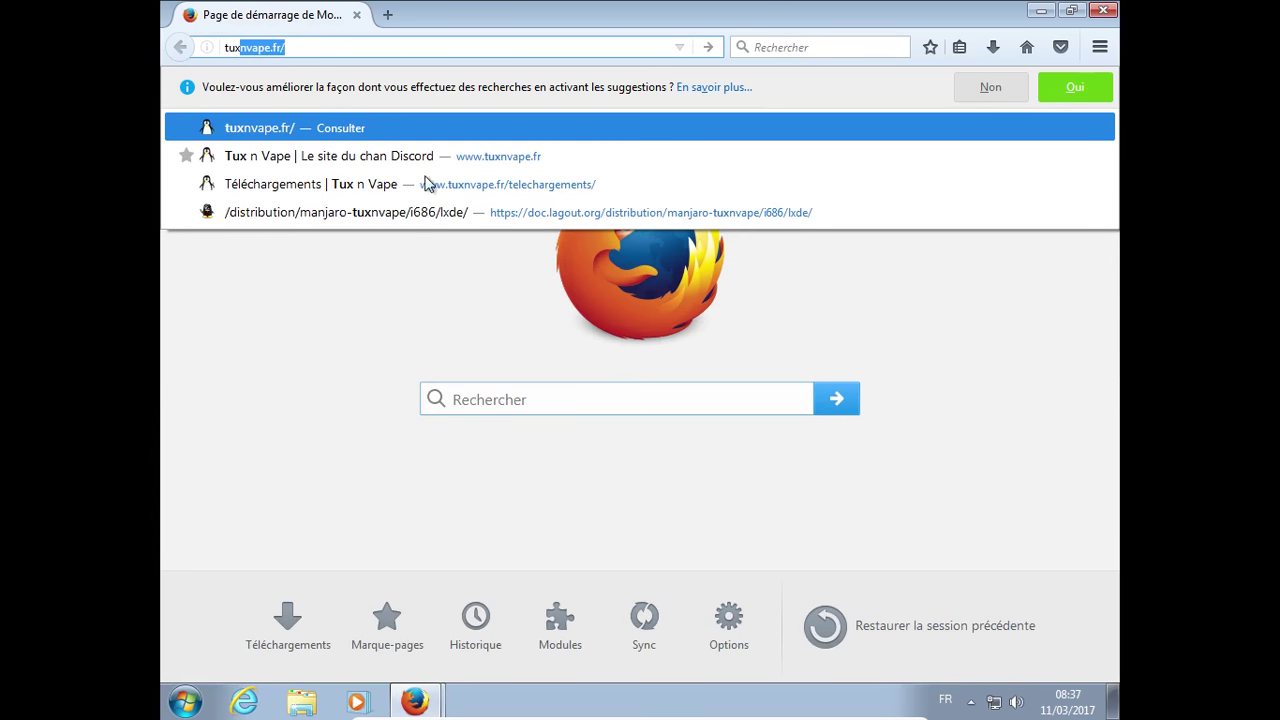
click(453, 190)
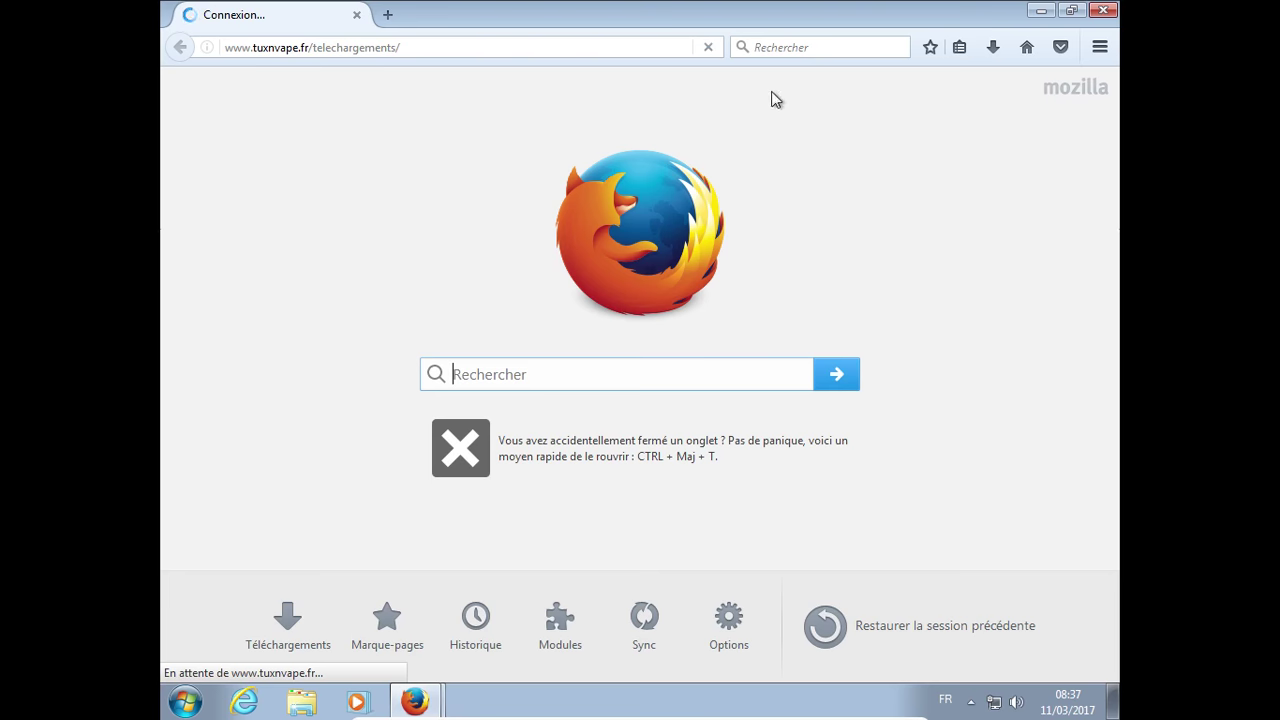
click(708, 47)
click(503, 47)
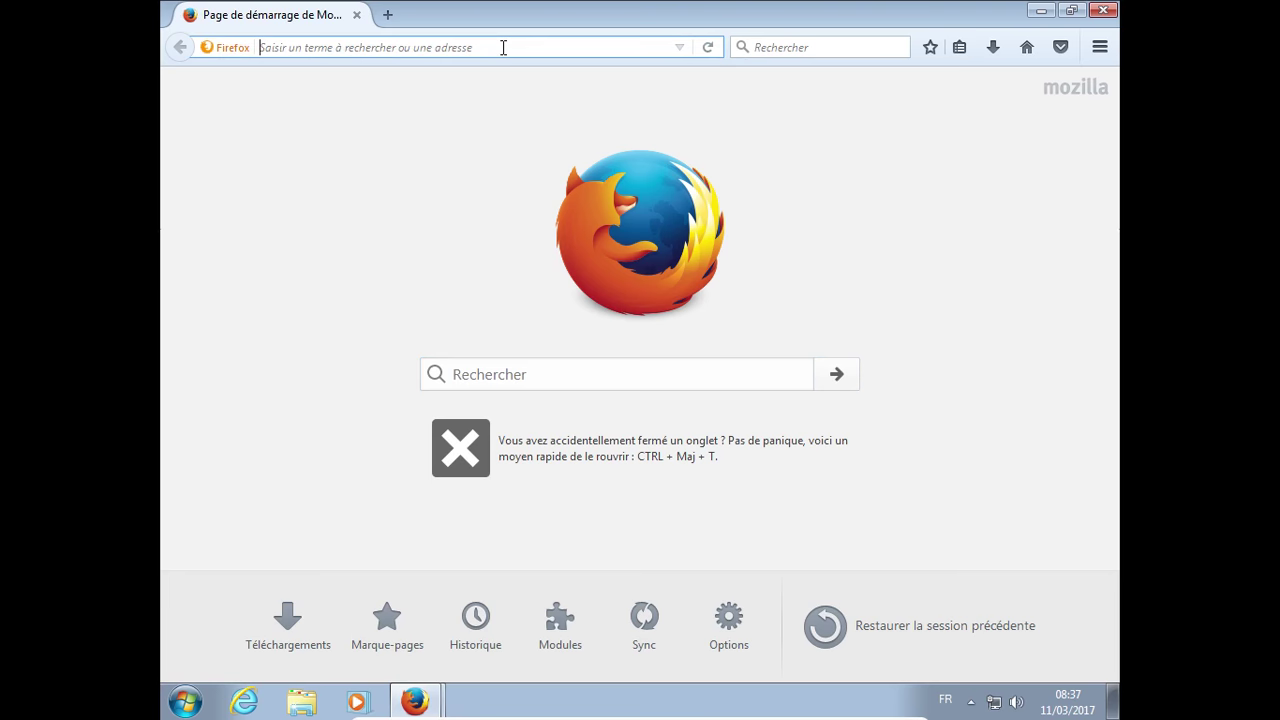
text(tux)
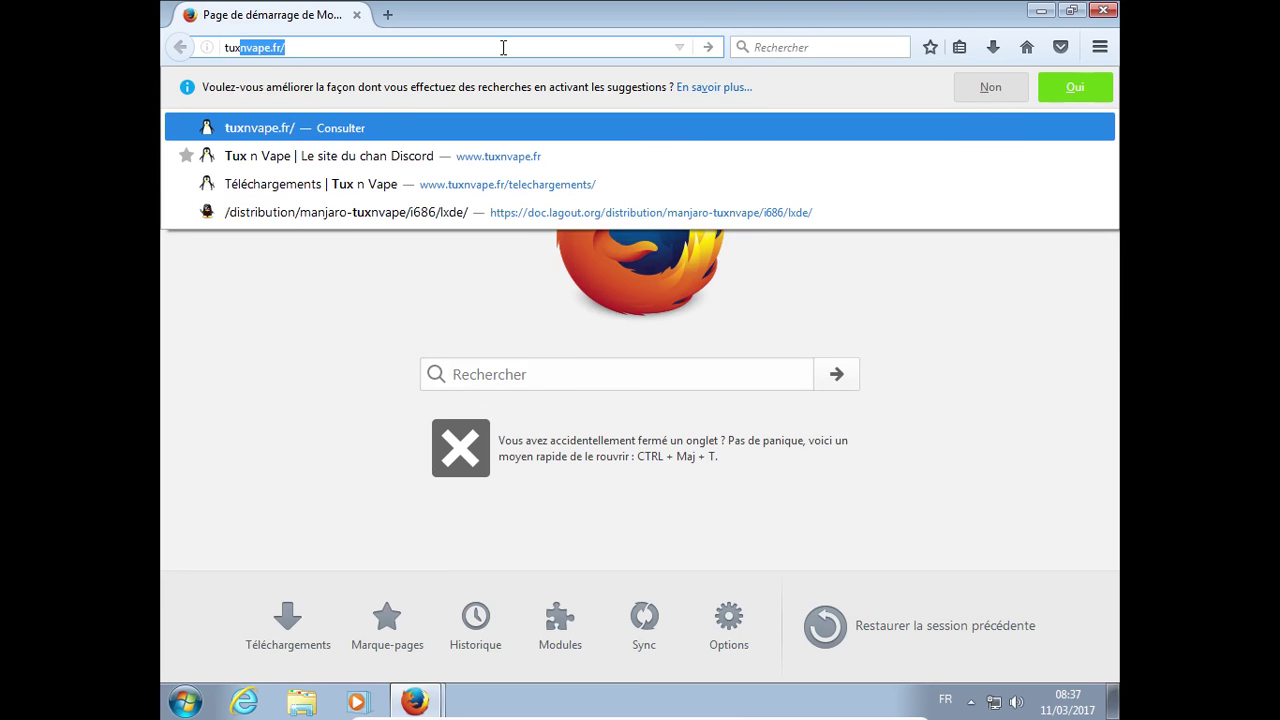
key(Down)
key(Down)
key(Return)
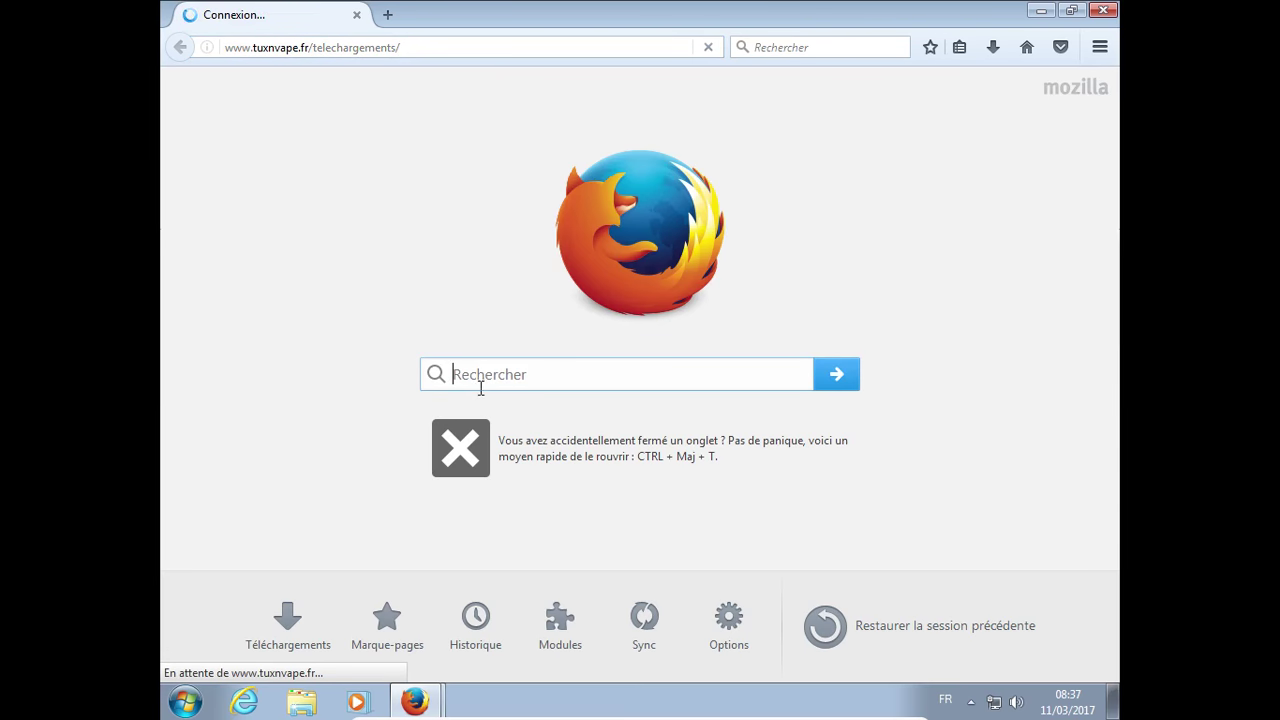
text(tuxv)
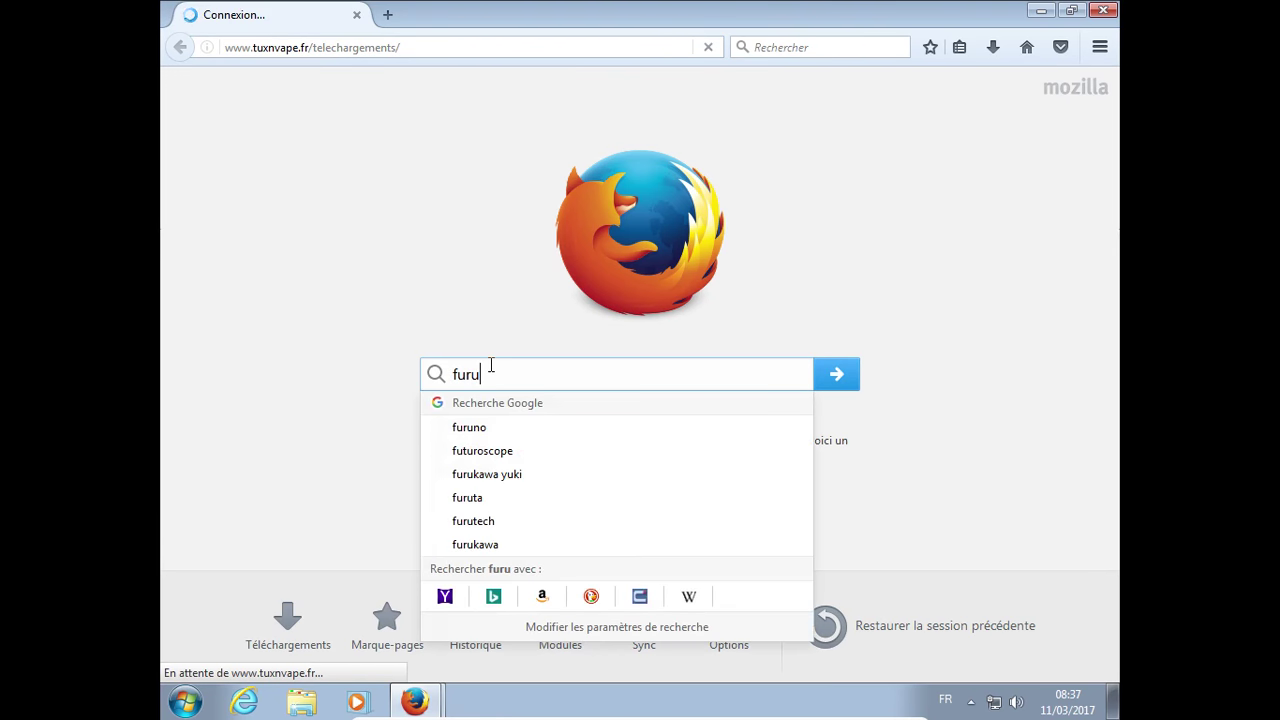
key(BackSpace)
key(BackSpace)
key(BackSpace)
key(BackSpace)
text(rufus)
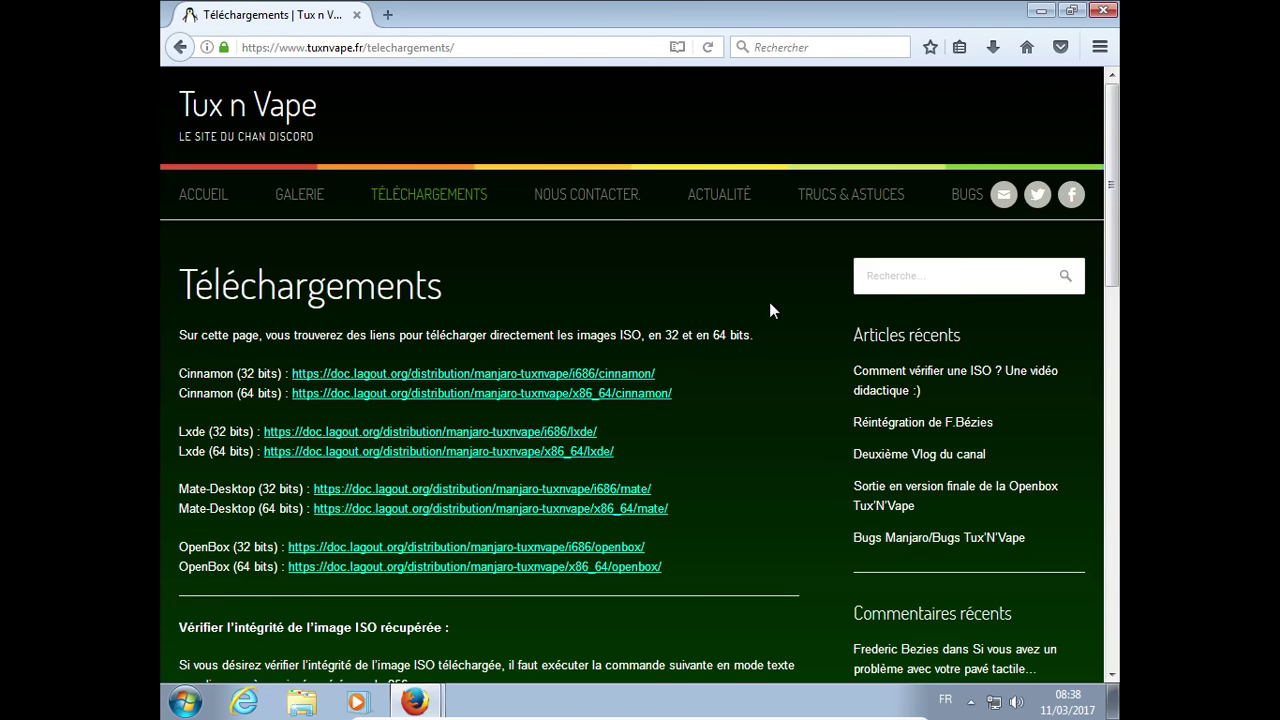
Follow the page's Rufus link for MS-Windows and save the Rufus 2.12 executable, rufus-2.12.exe.
scroll(770, 310, down, 5)
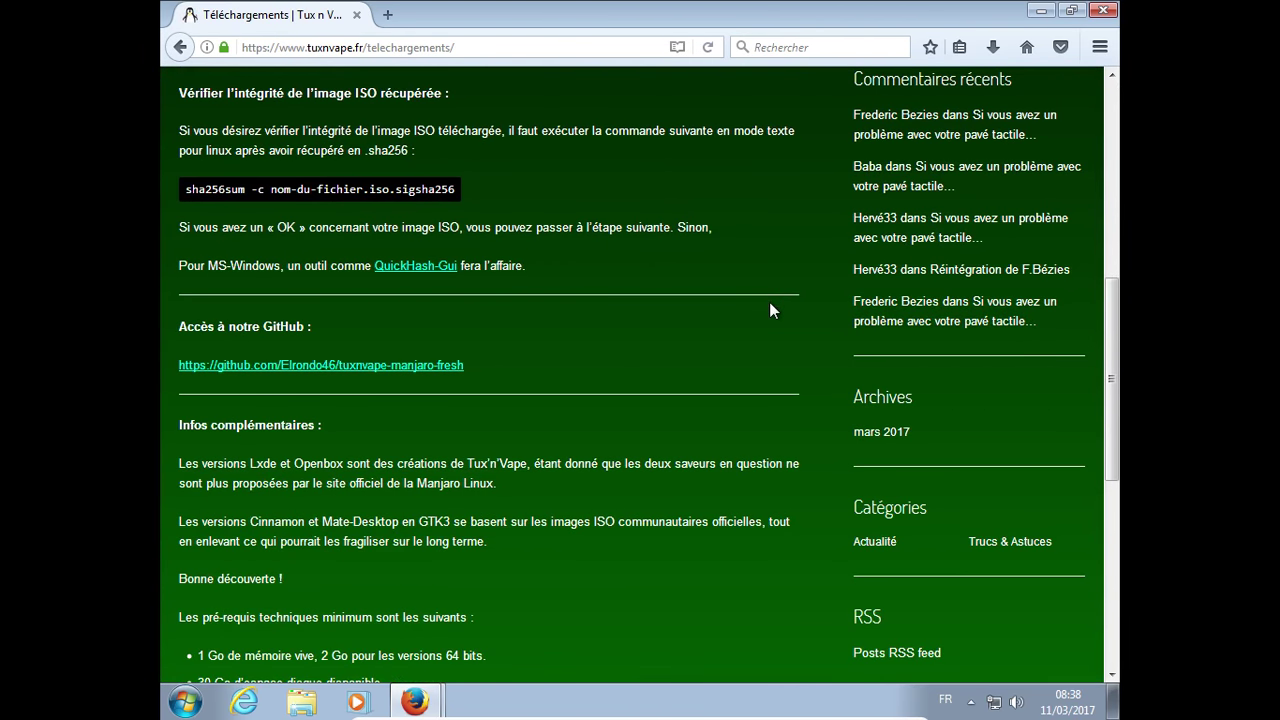
scroll(769, 310, down, 5)
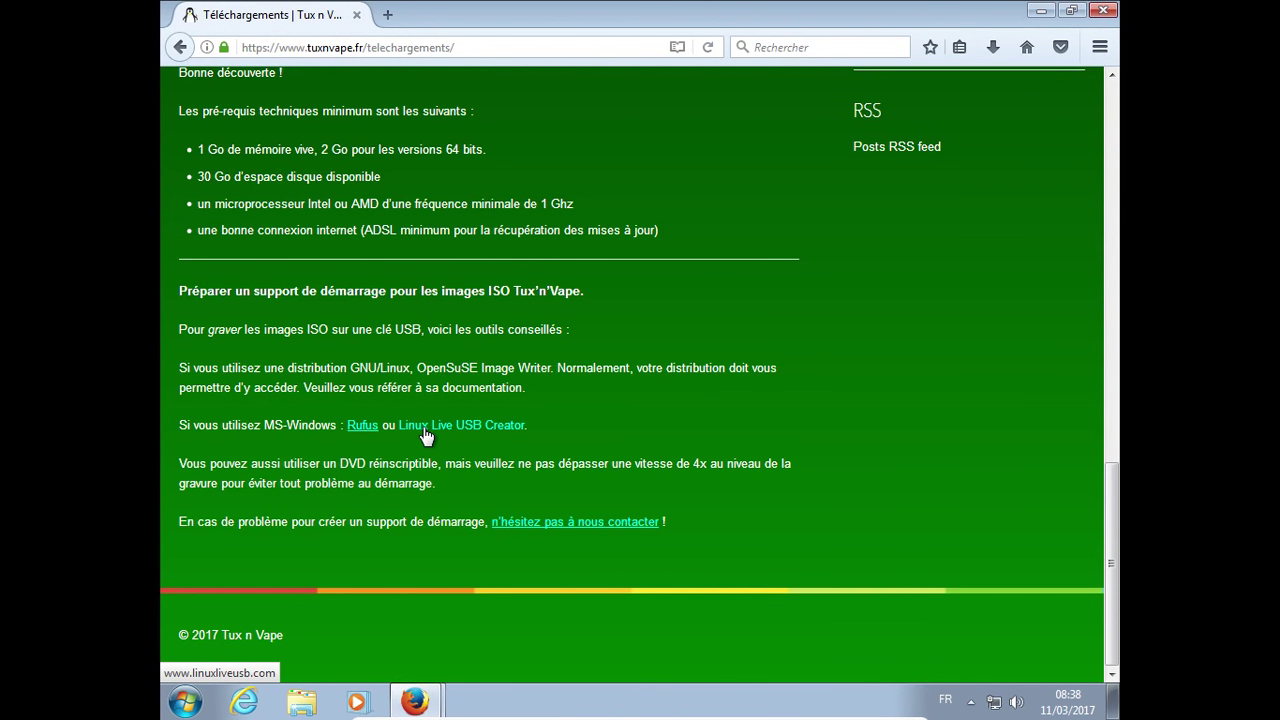
click(355, 433)
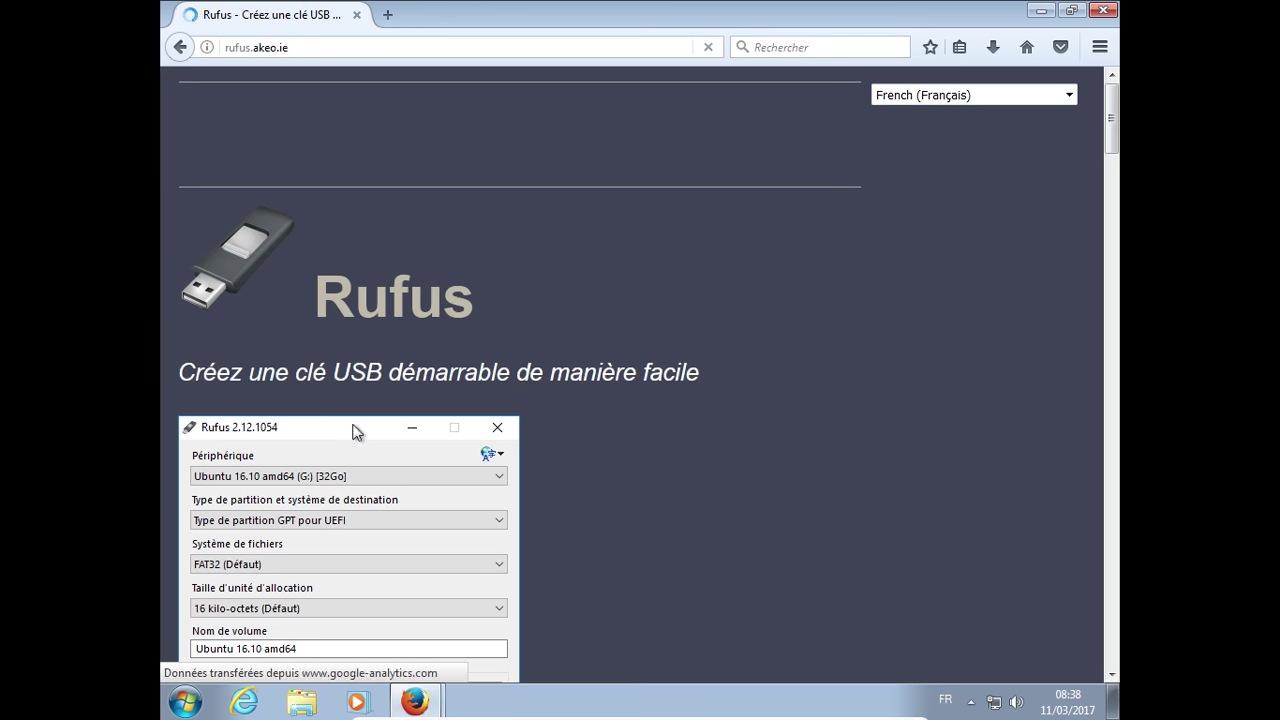
scroll(687, 266, down, 10)
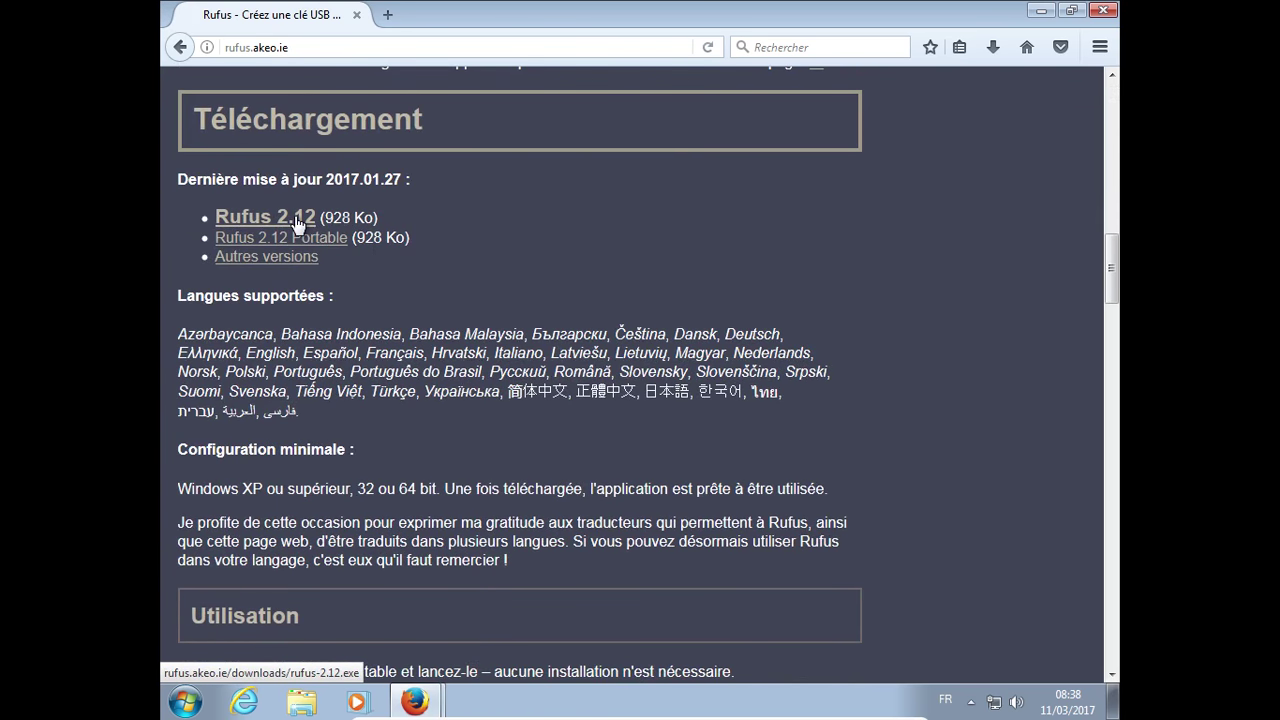
click(297, 224)
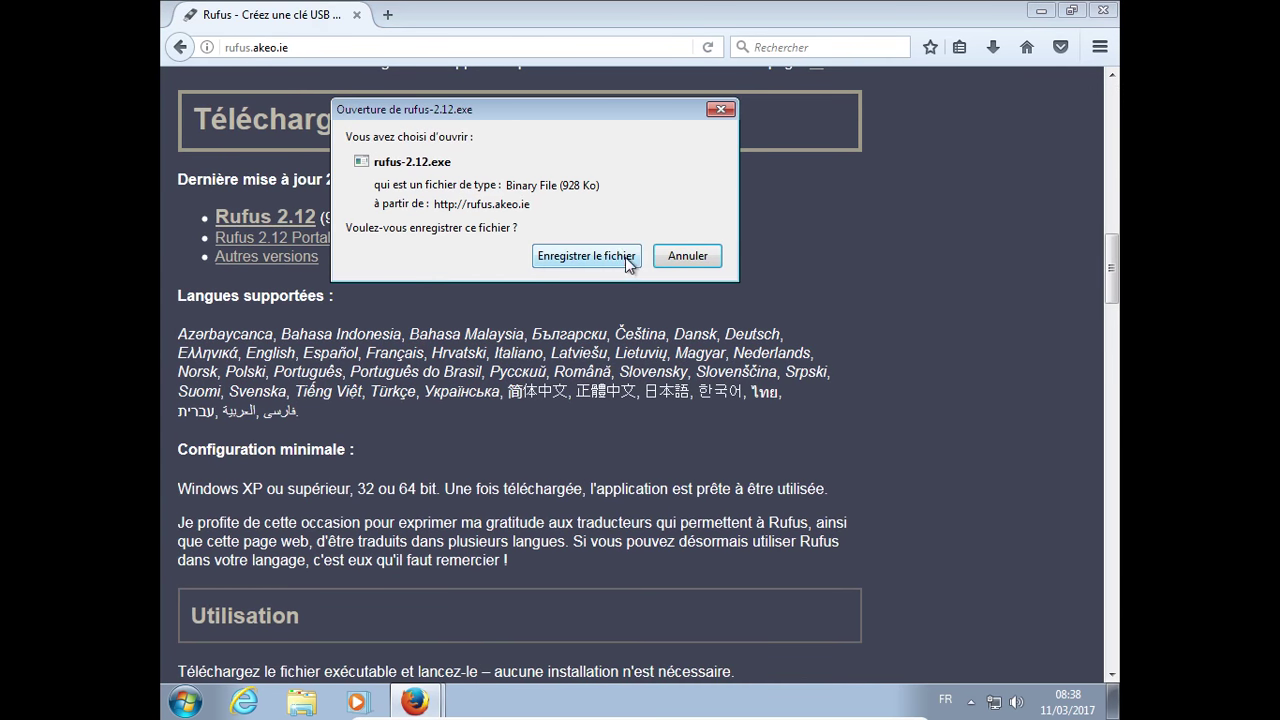
click(590, 256)
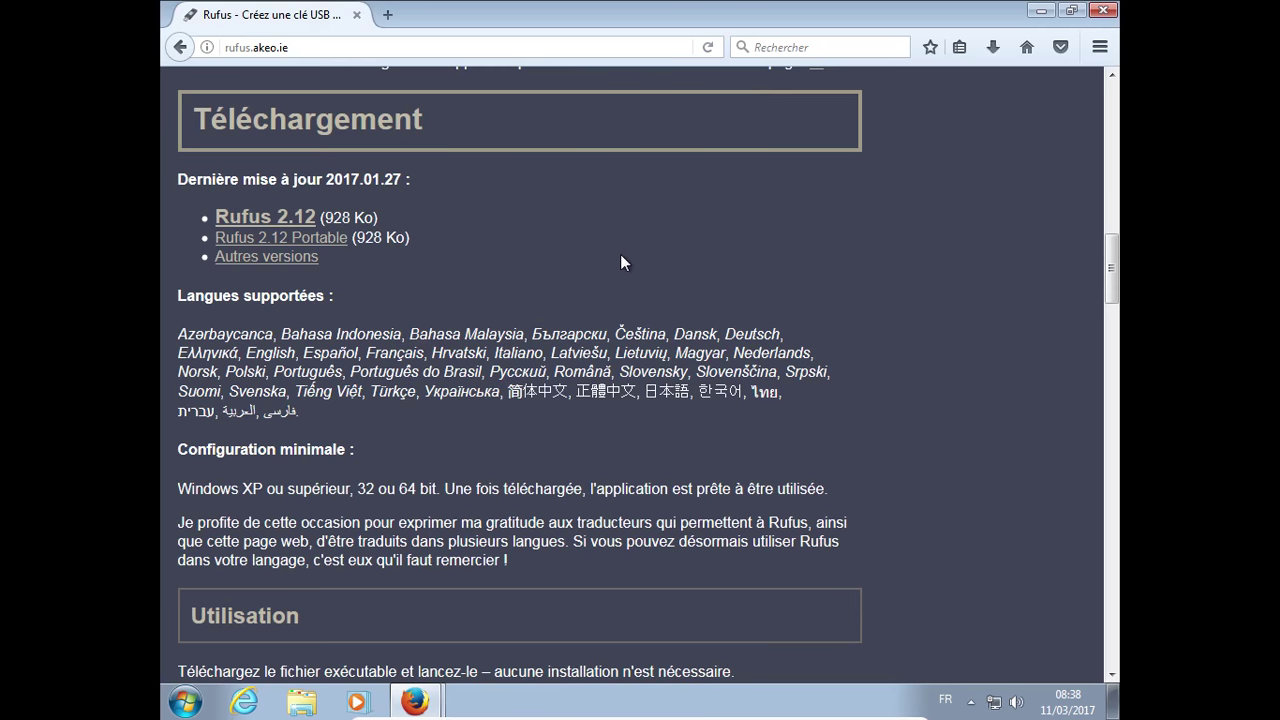
Check the rufus-2.12.exe entry in Firefox's recent downloads and close both Firefox windows.
click(994, 46)
click(994, 46)
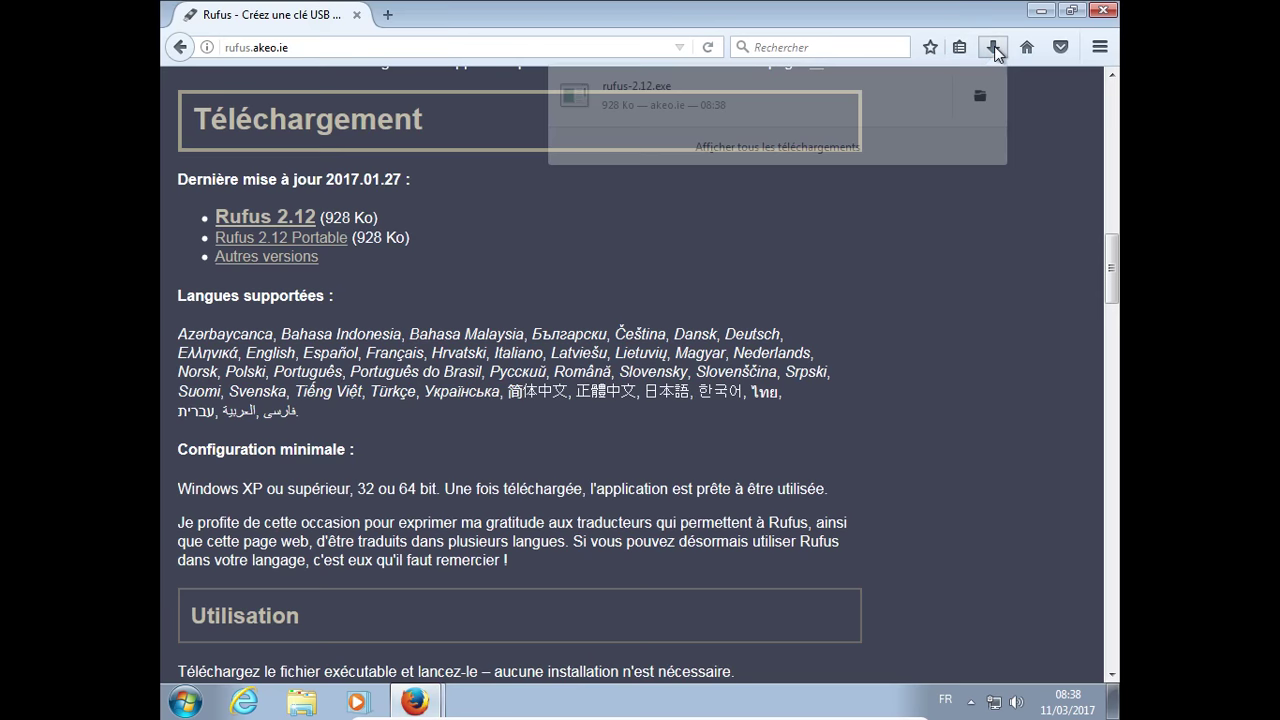
click(1104, 10)
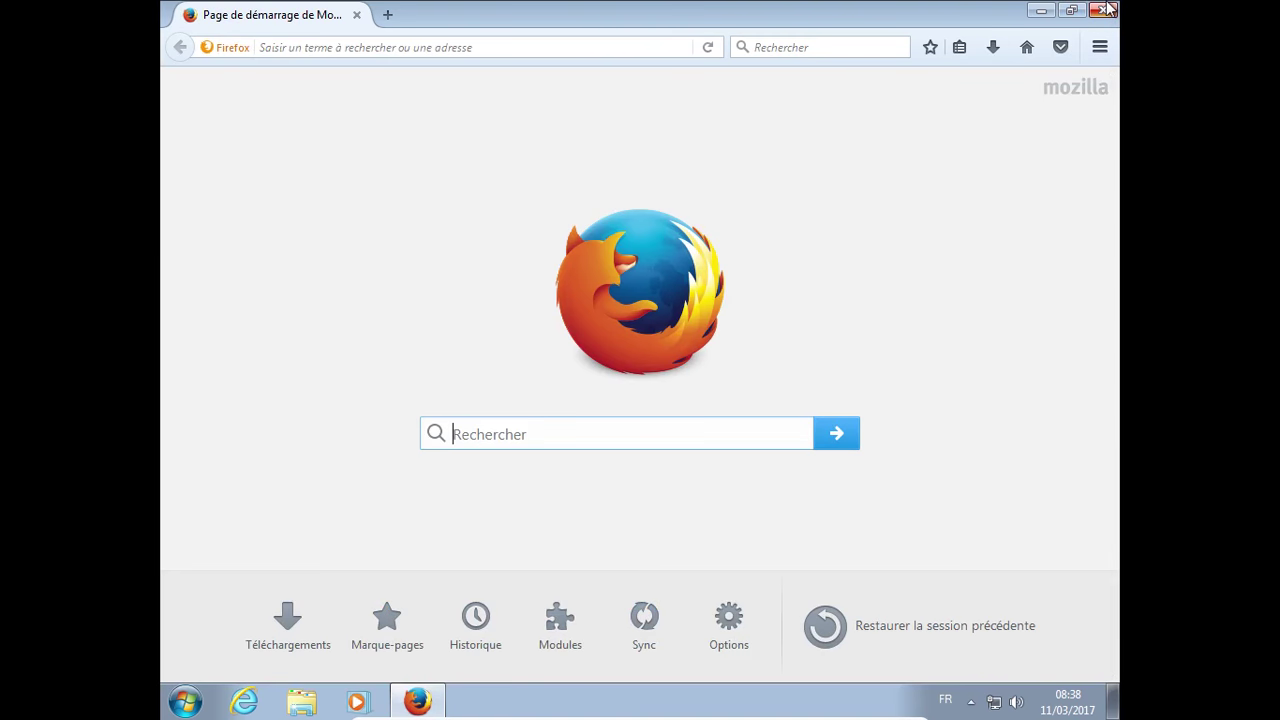
click(1104, 10)
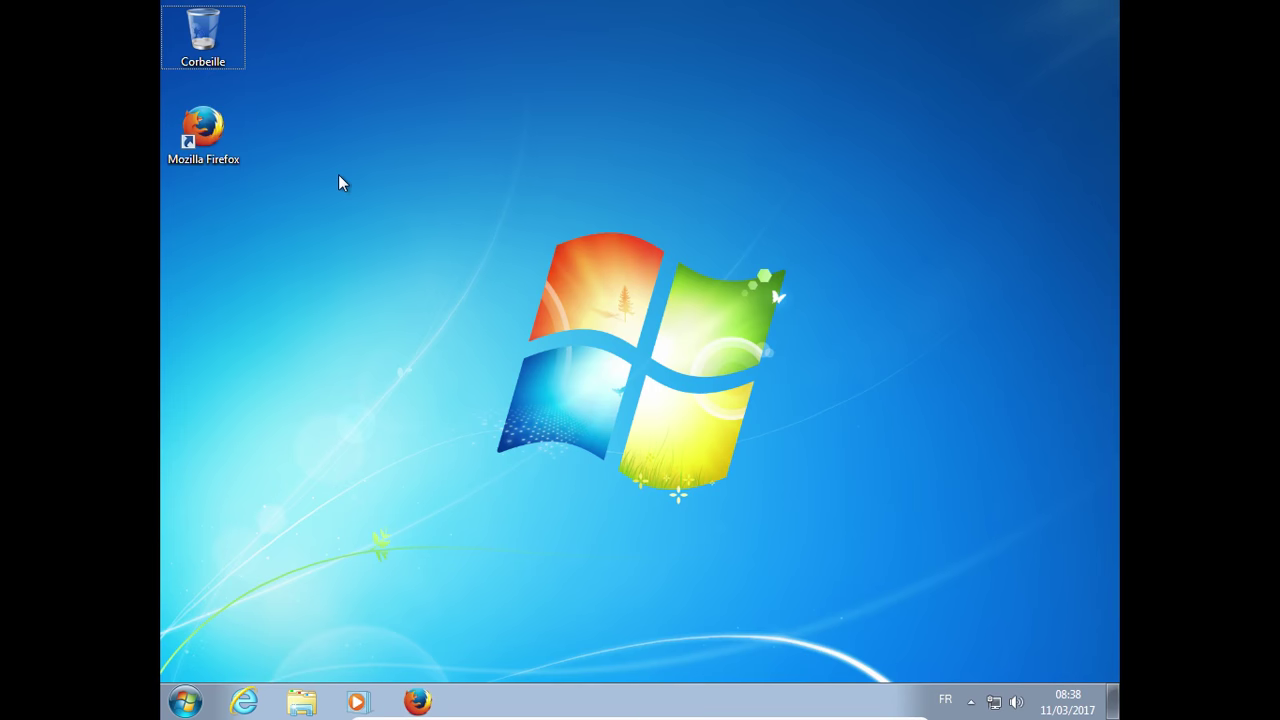
Launch rufus-2.12 from the Téléchargements folder, authorising it and its online update checks, and close the folder window.
key(super+e)
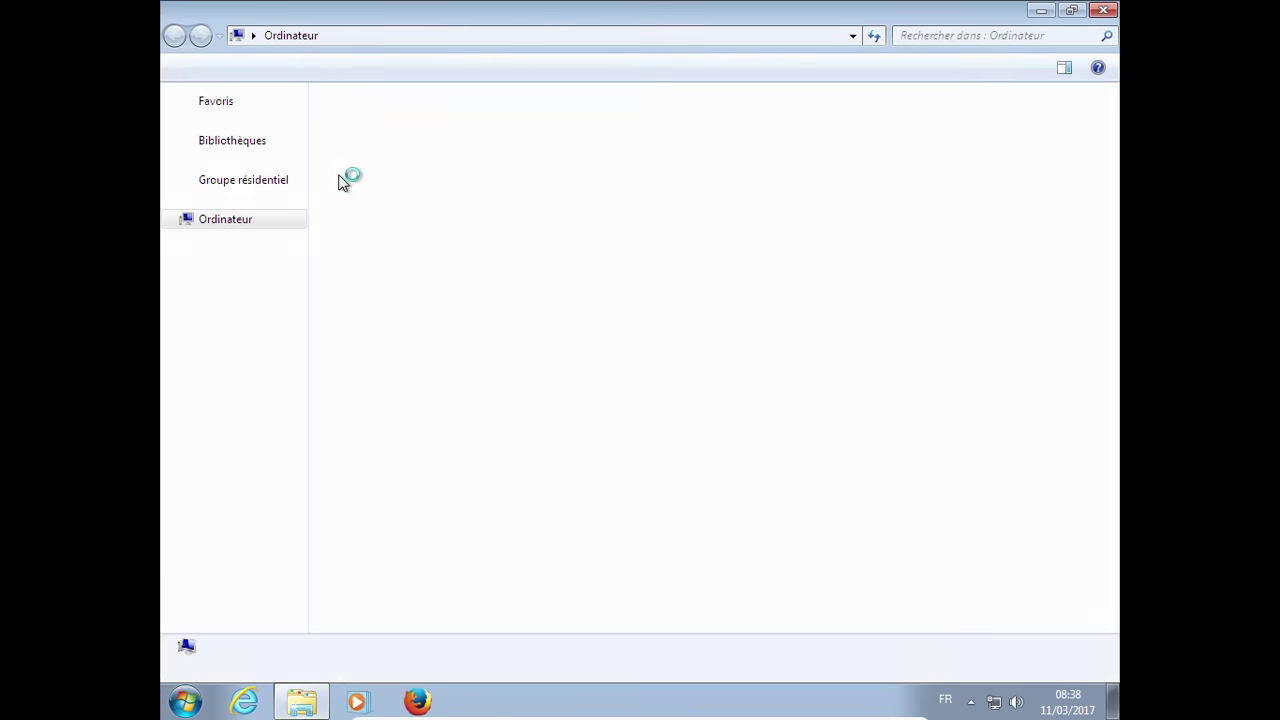
click(247, 160)
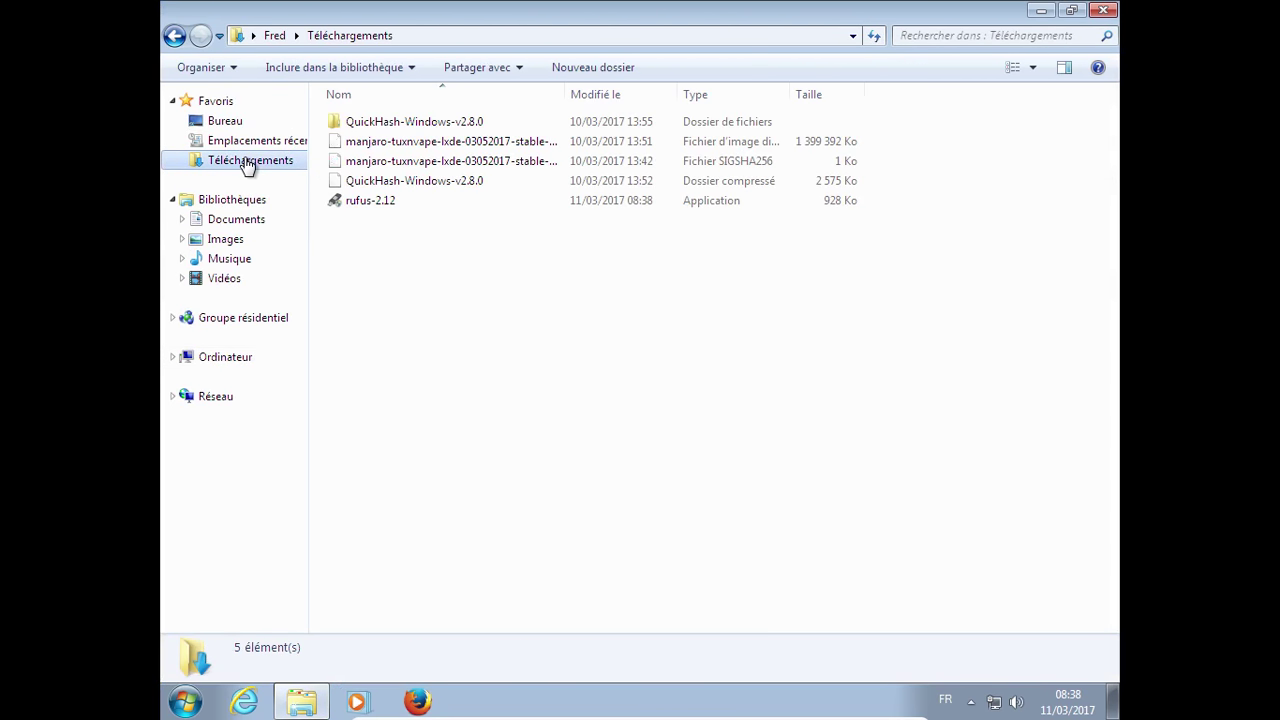
double_click(392, 198)
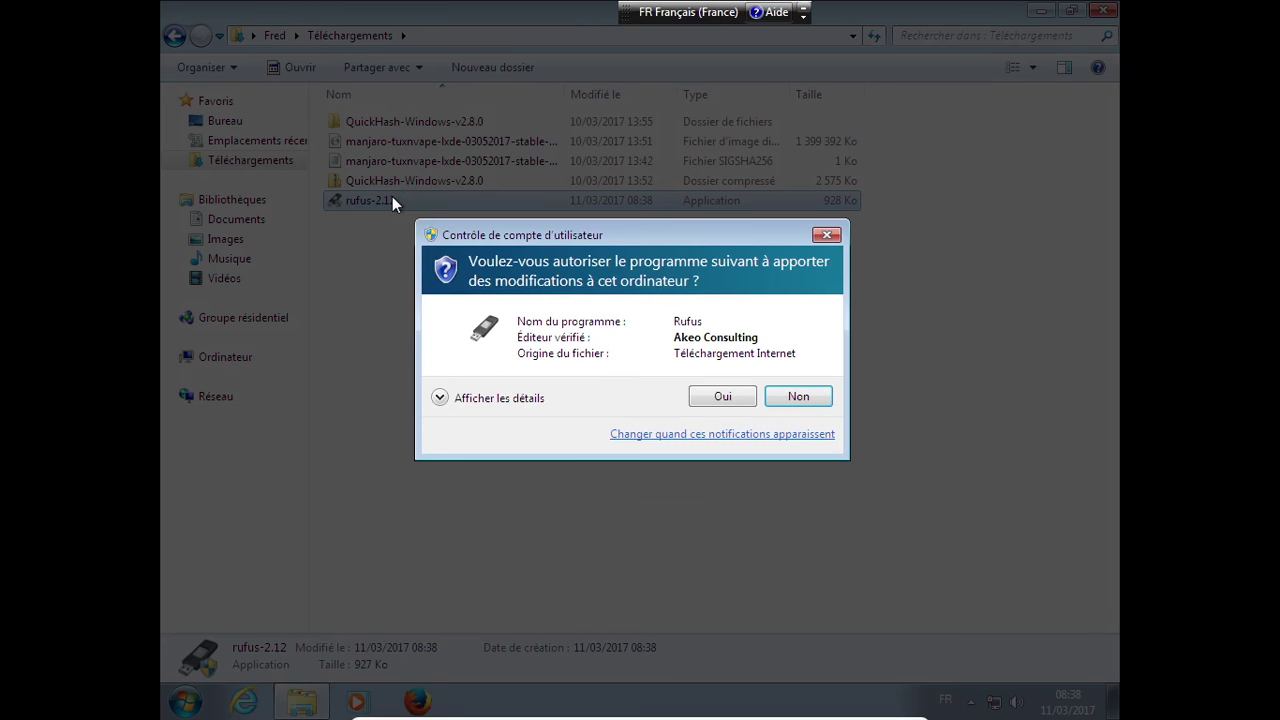
click(721, 398)
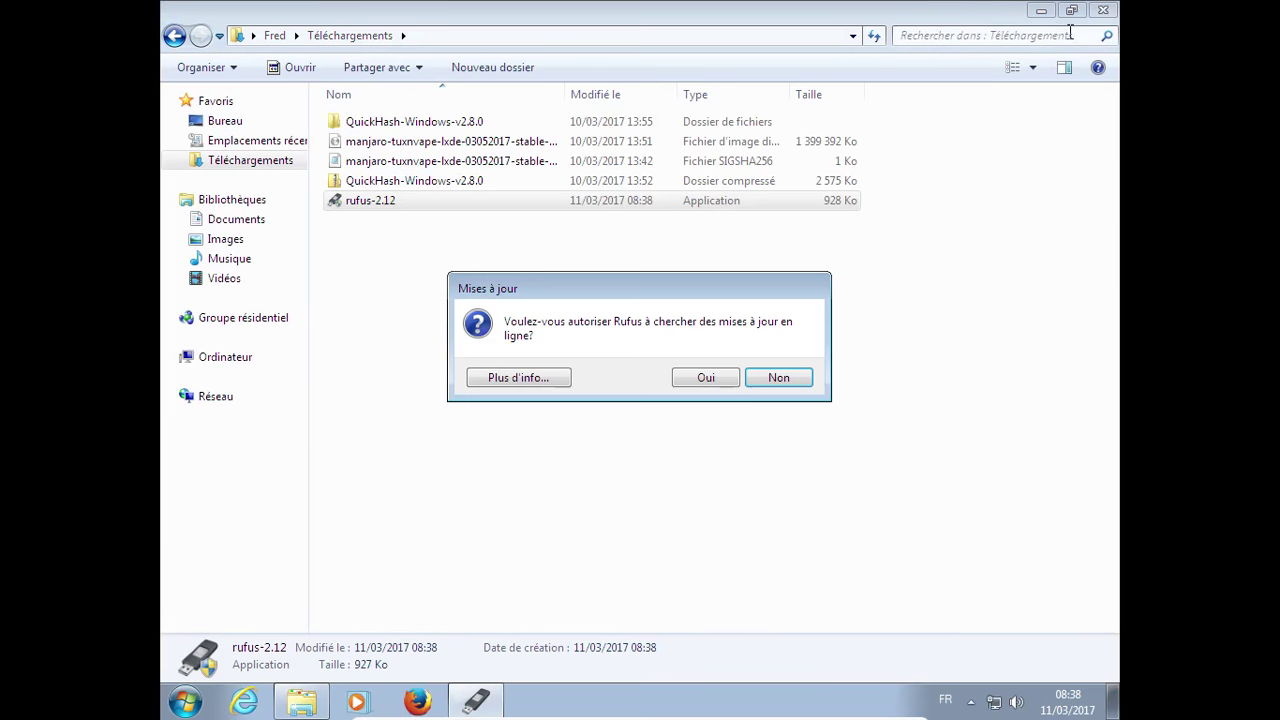
click(719, 380)
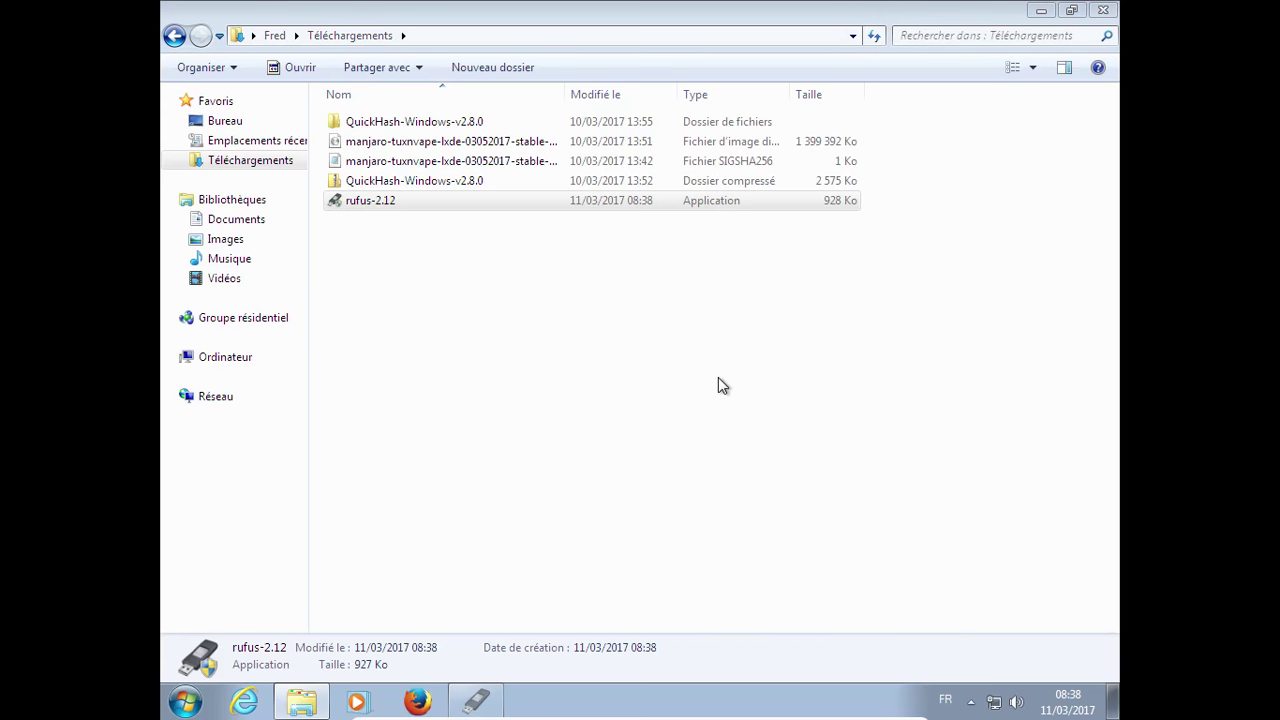
click(1096, 16)
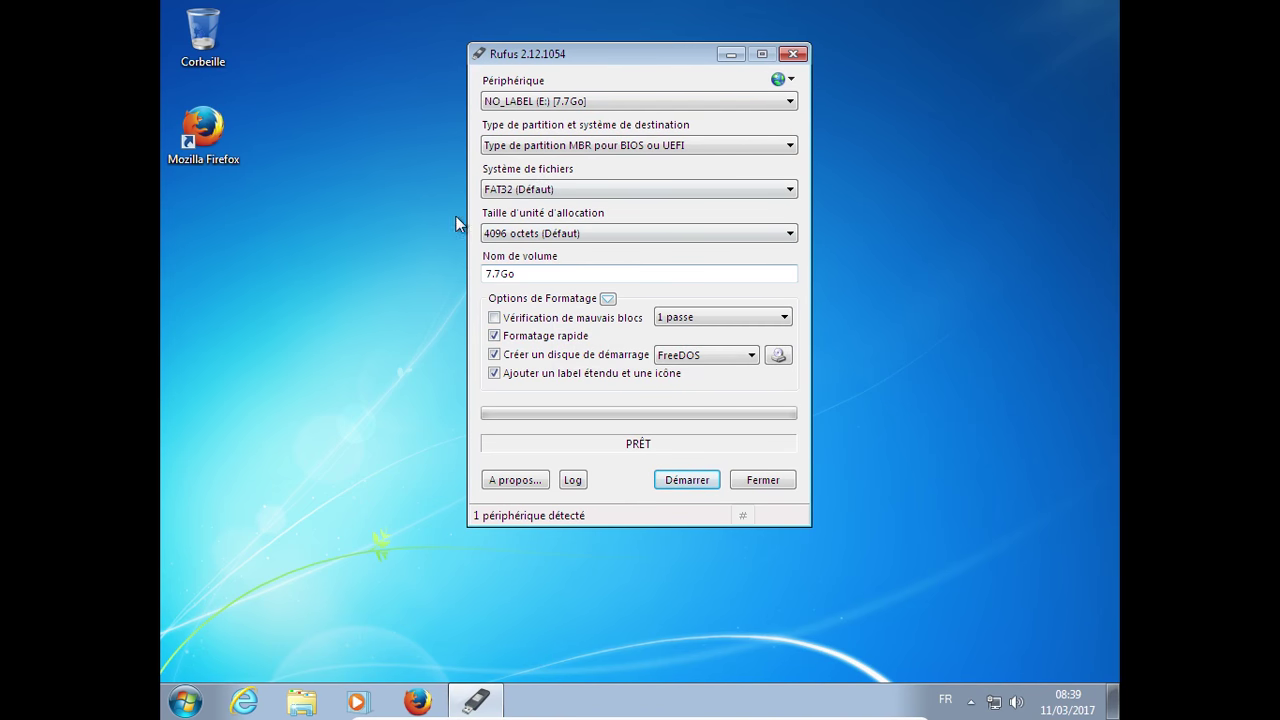
Load manjaro-tuxnvape-lxde-03052017-stable-i686.iso in Rufus and set the boot disk method to Image DD.
click(778, 357)
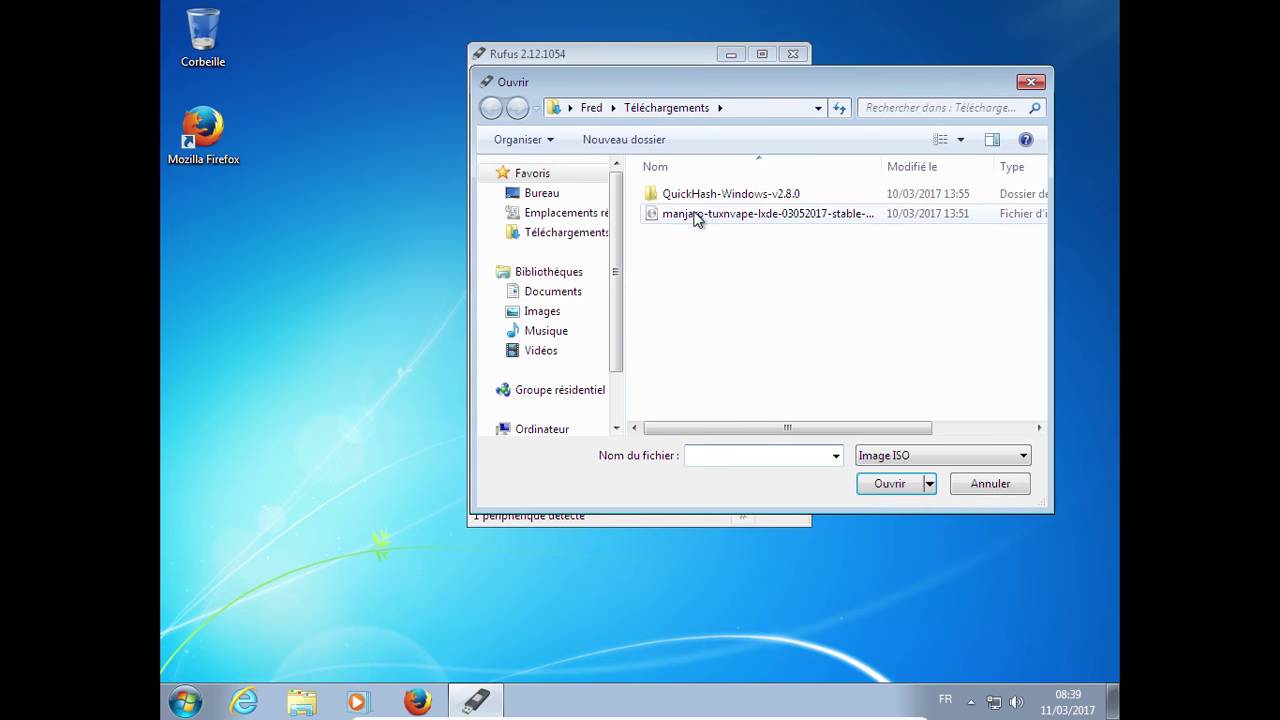
click(700, 214)
click(889, 484)
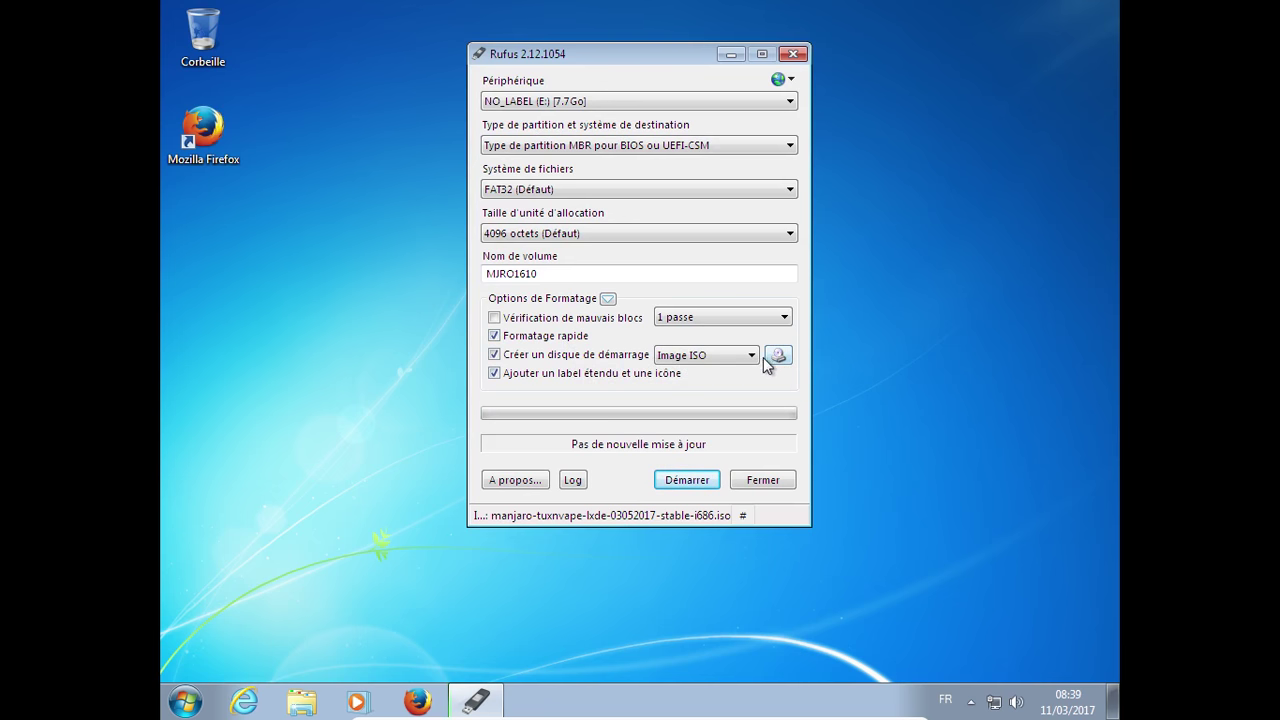
click(750, 356)
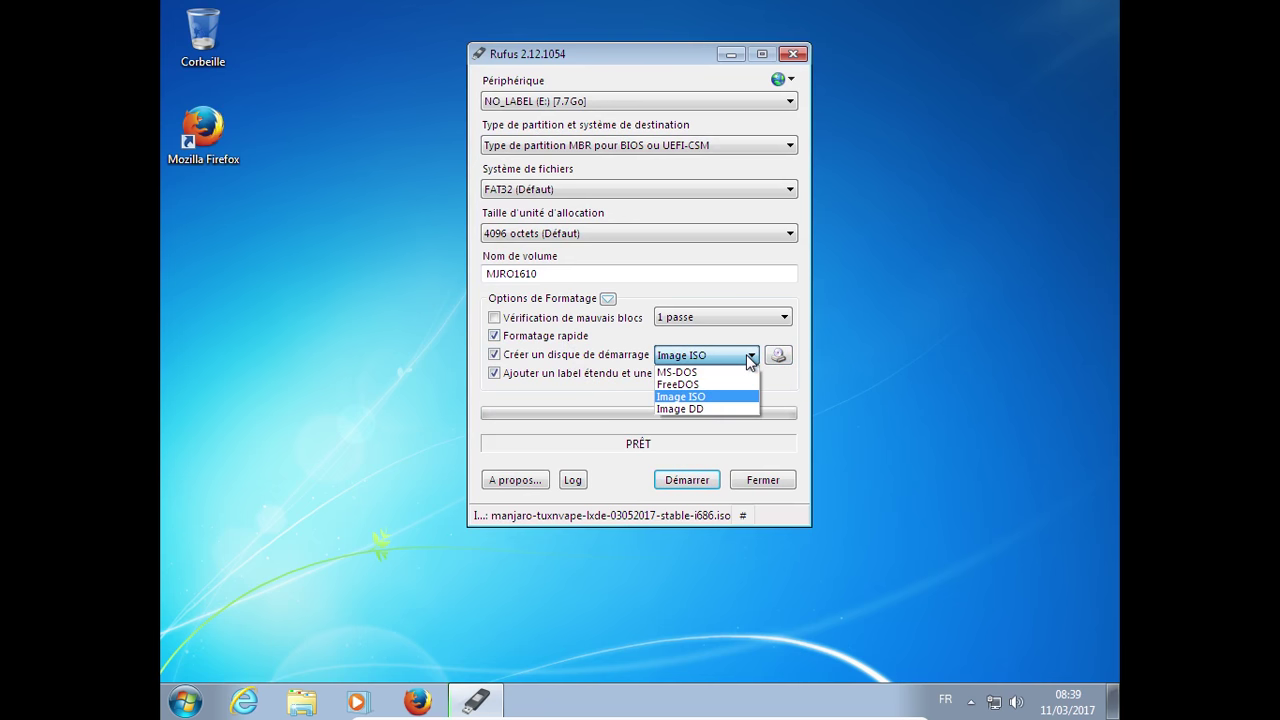
click(700, 409)
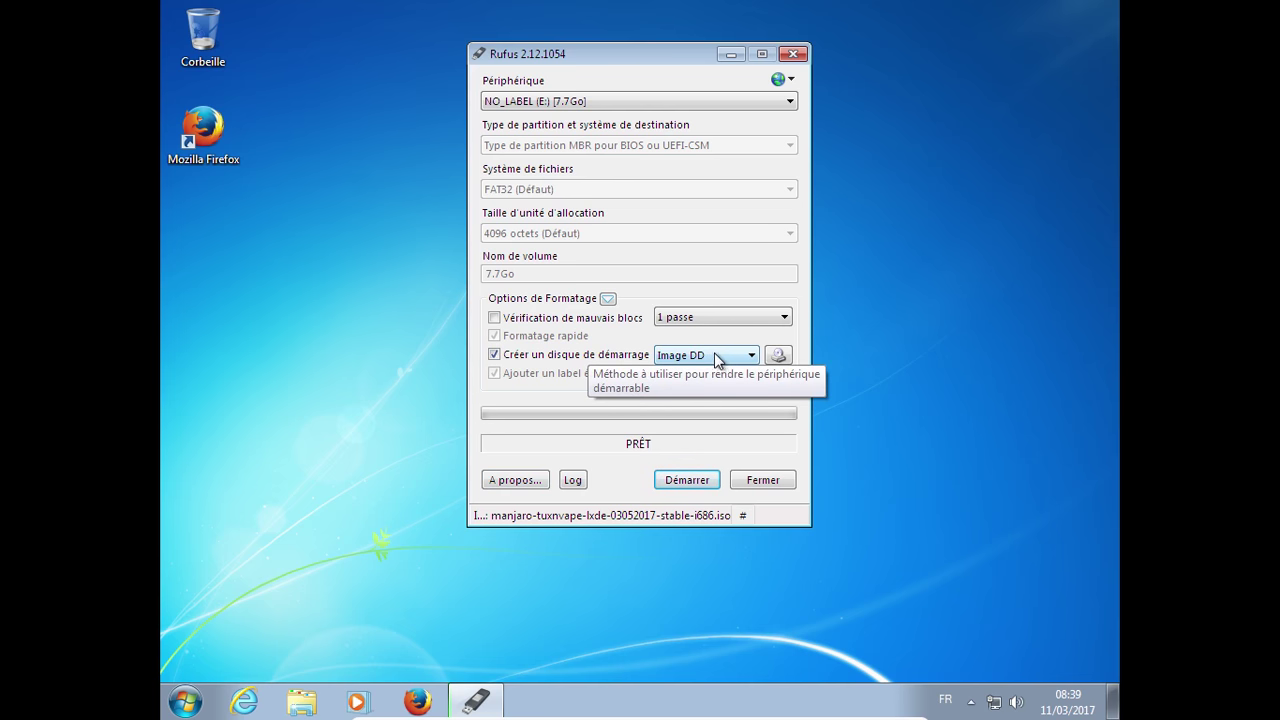
View the Rufus program information, then switch the boot disk method to Image ISO and back to Image DD.
click(526, 482)
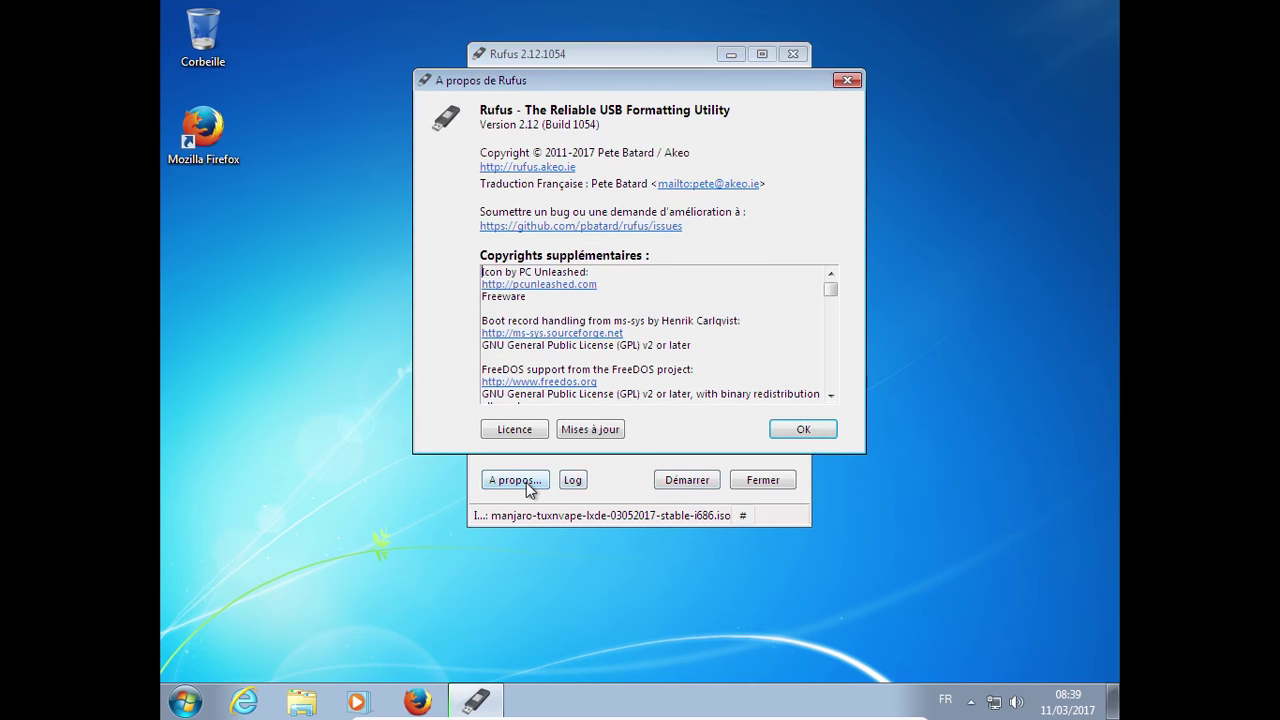
click(801, 437)
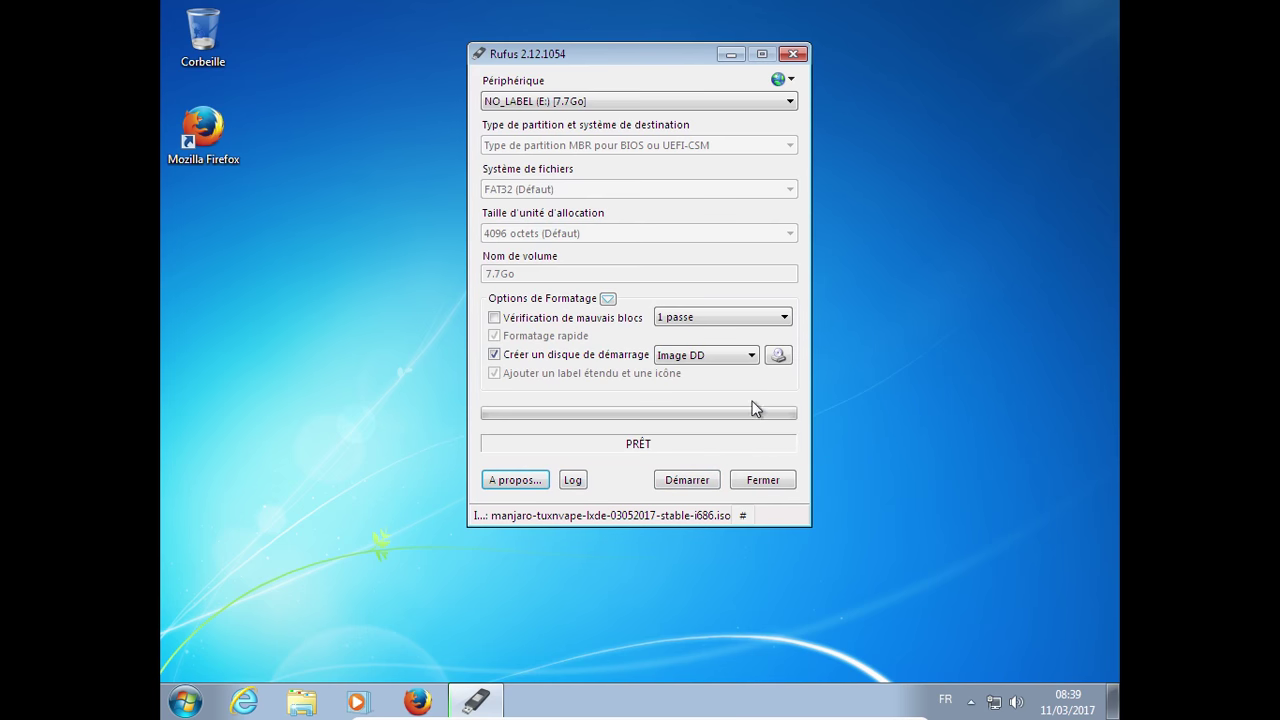
click(734, 358)
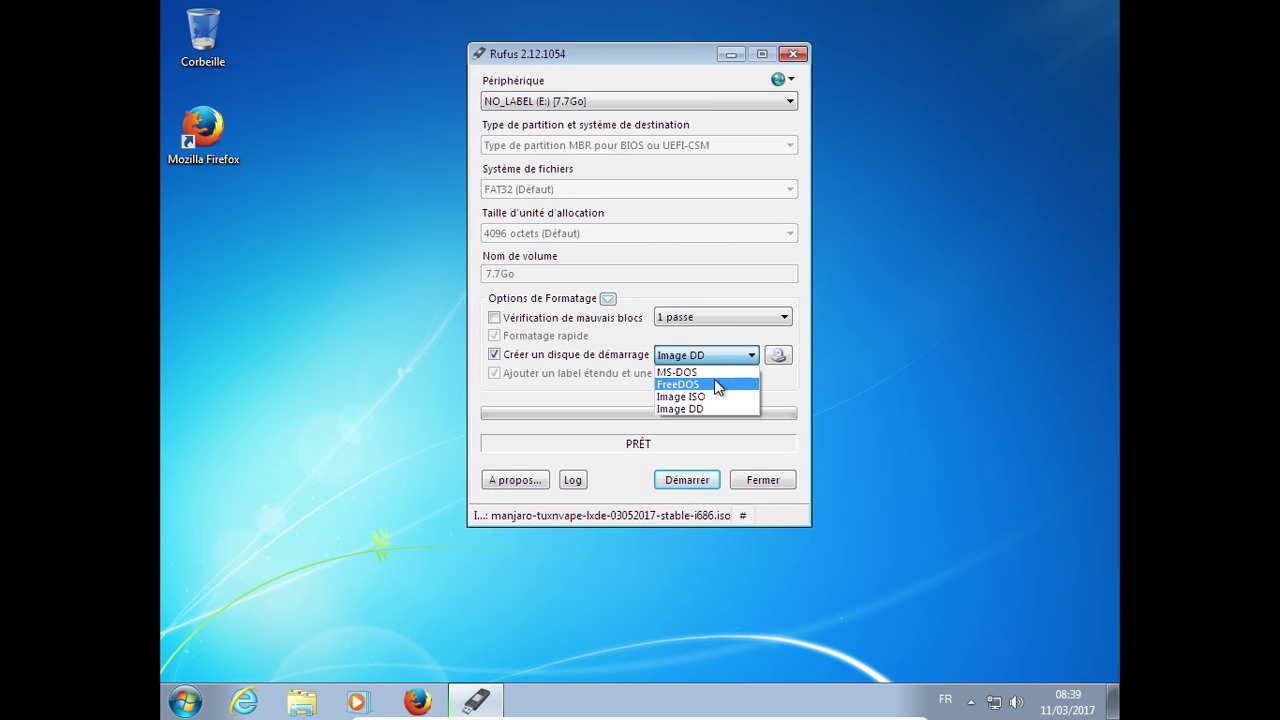
click(716, 393)
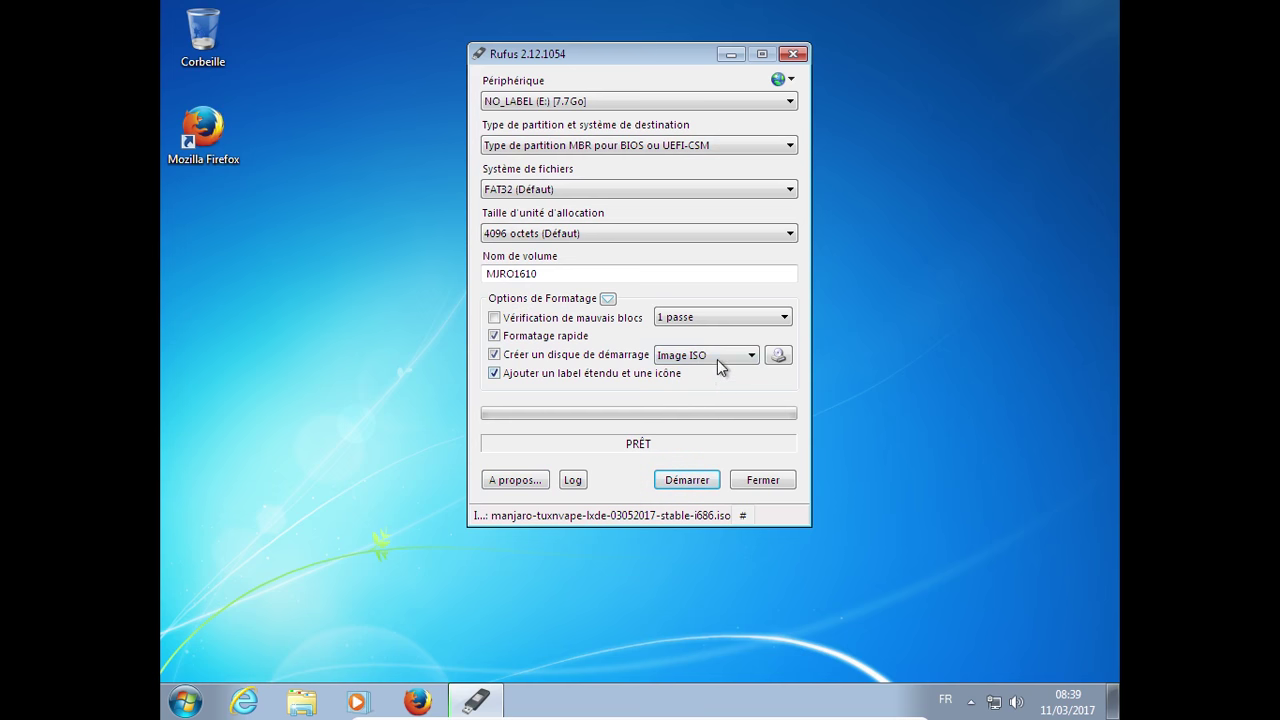
click(717, 359)
click(701, 414)
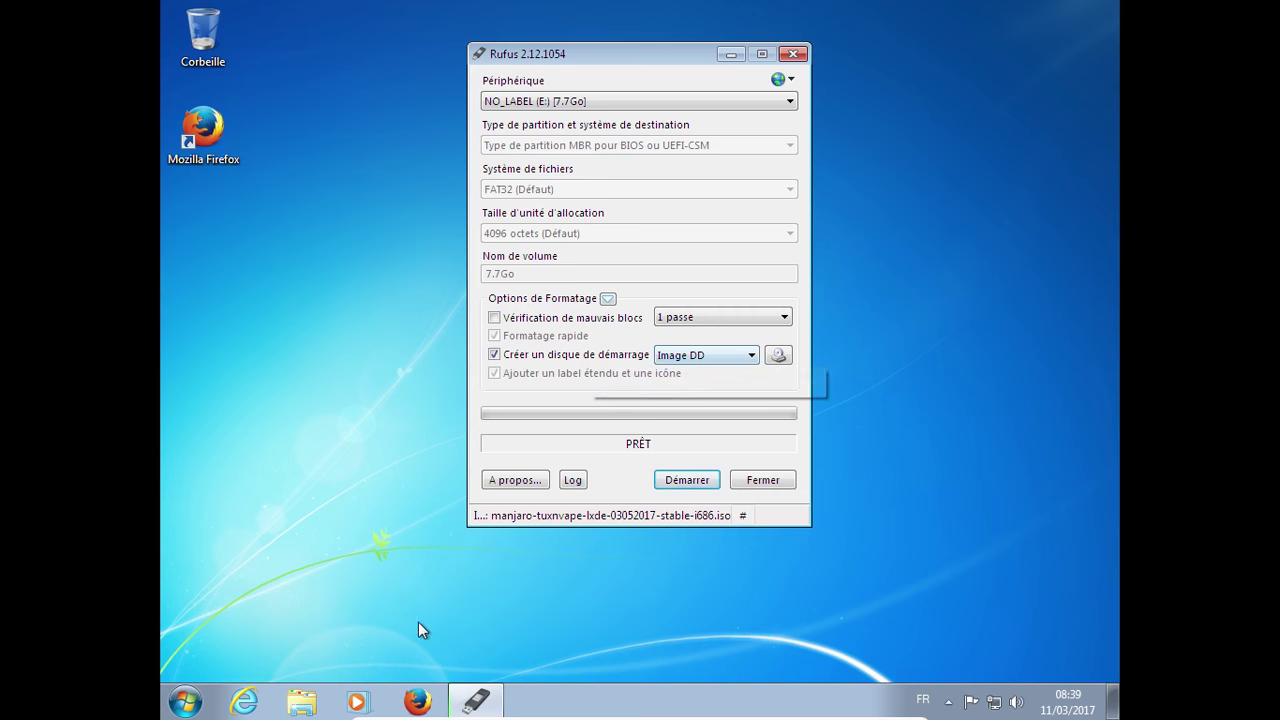
Open Firefox and load the Rufus site at rufus.akeo.ie.
click(415, 705)
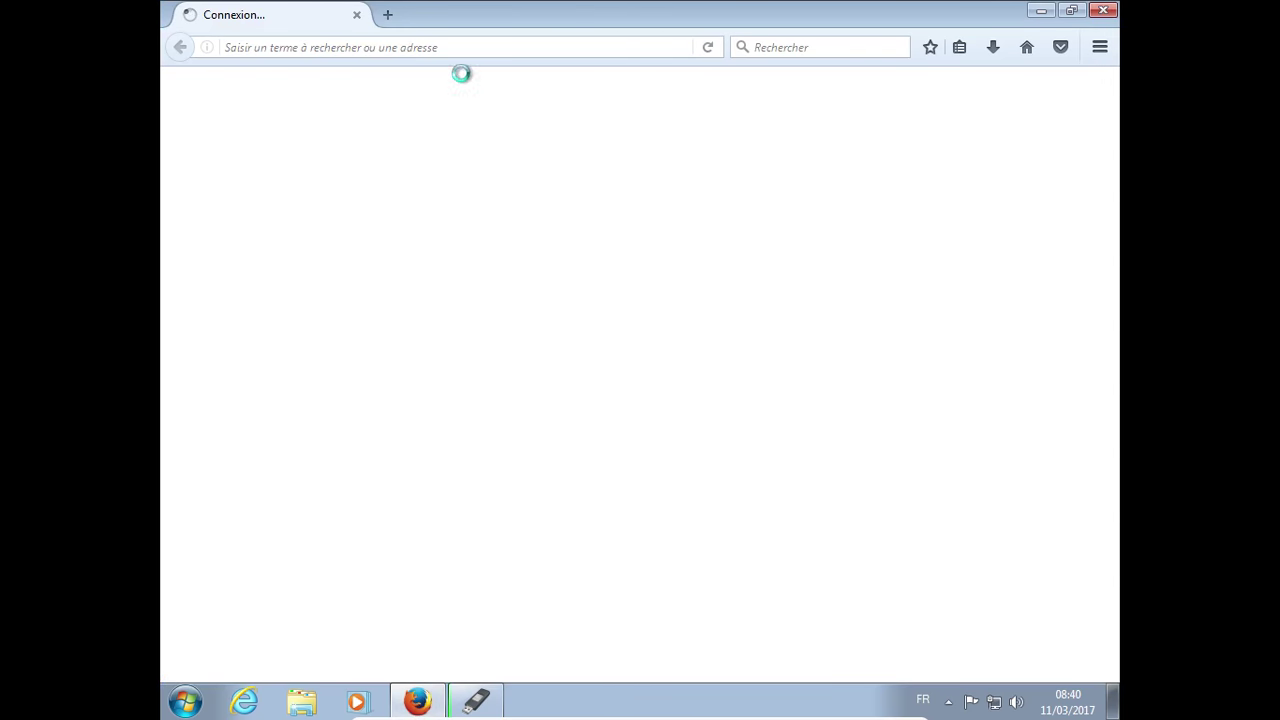
click(423, 47)
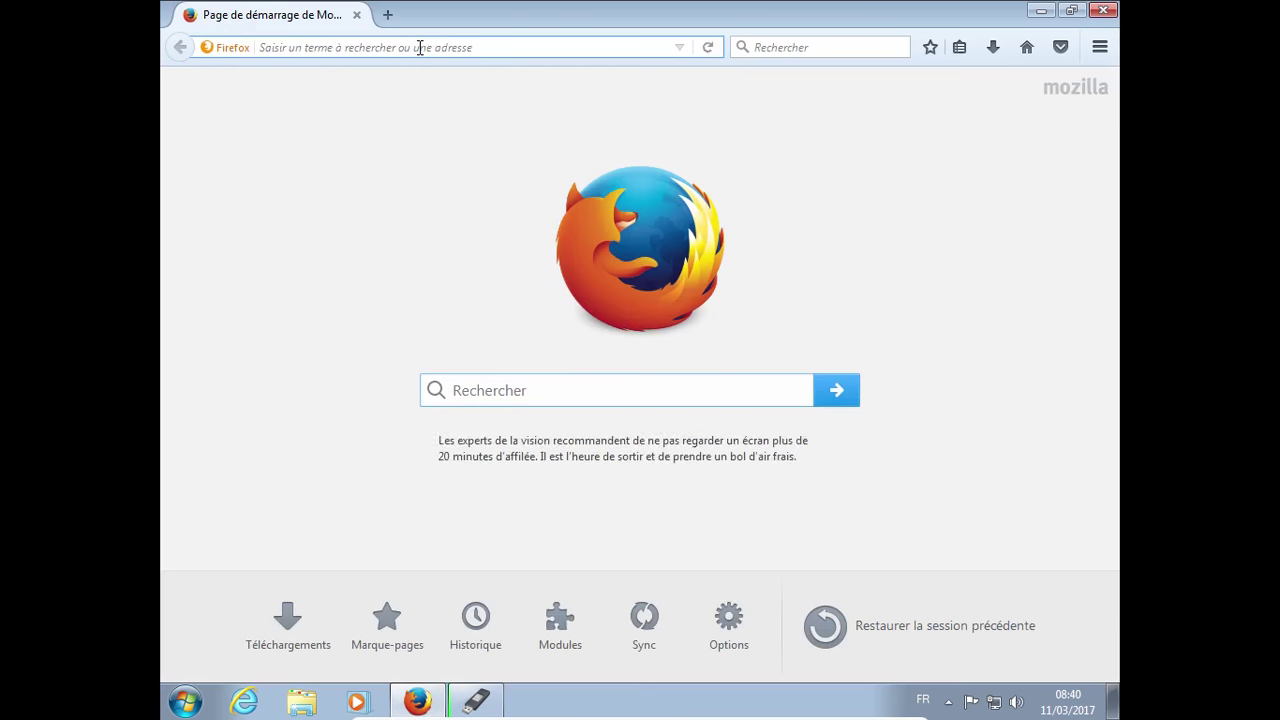
text(fara)
key(BackSpace)
key(BackSpace)
key(BackSpace)
key(BackSpace)
text(ruf)
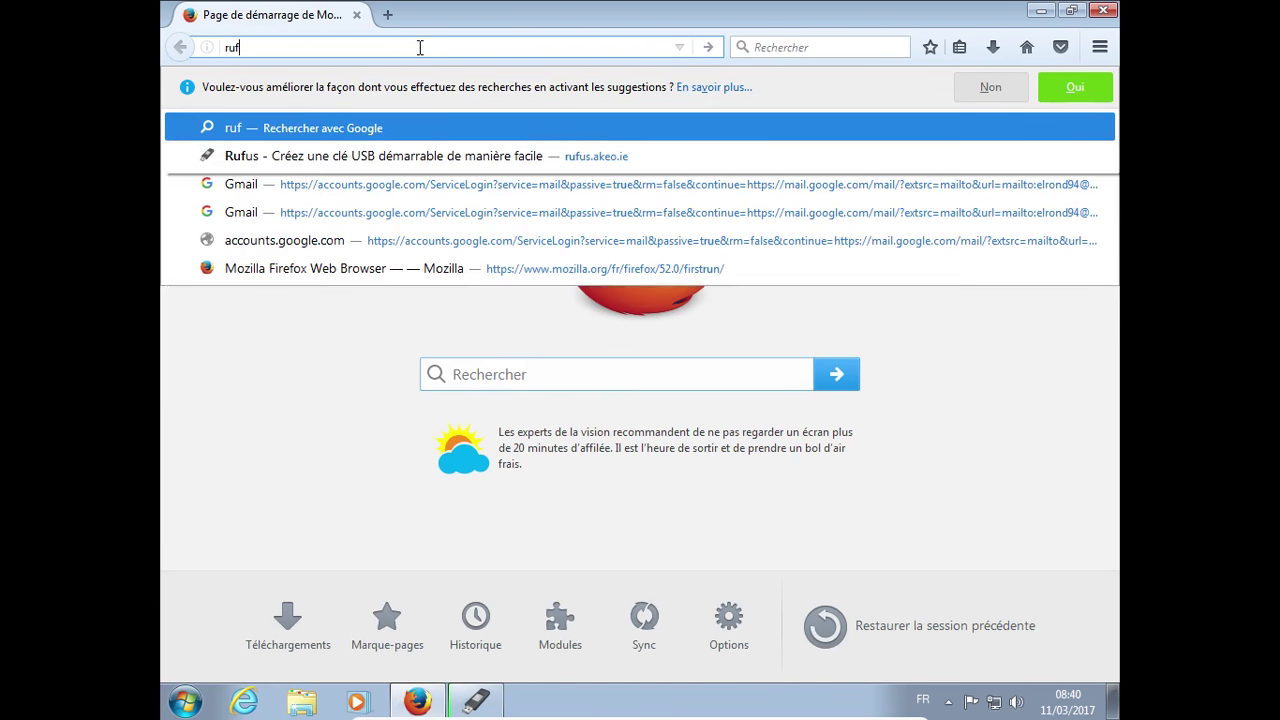
key(Down)
key(Return)
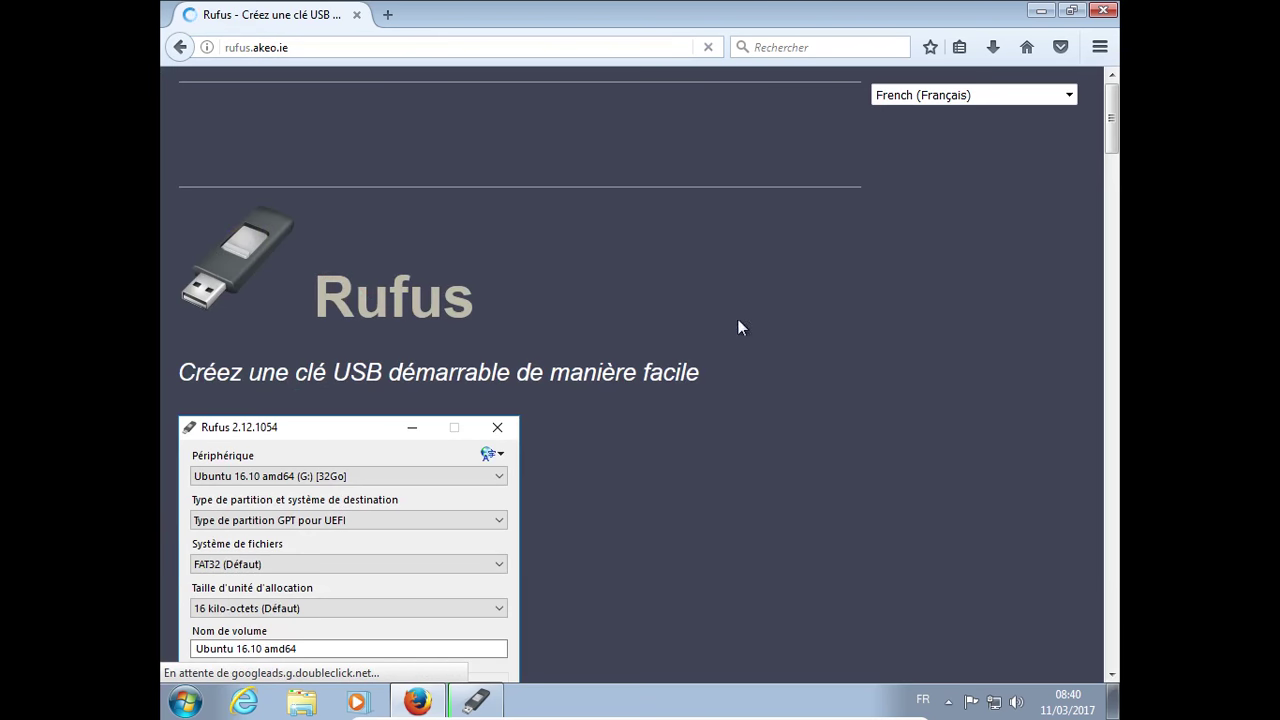
Find the Foire Aux Questions (FAQ) section on the Rufus page and open the linked English FAQ.
scroll(805, 375, down, 5)
scroll(808, 379, down, 10)
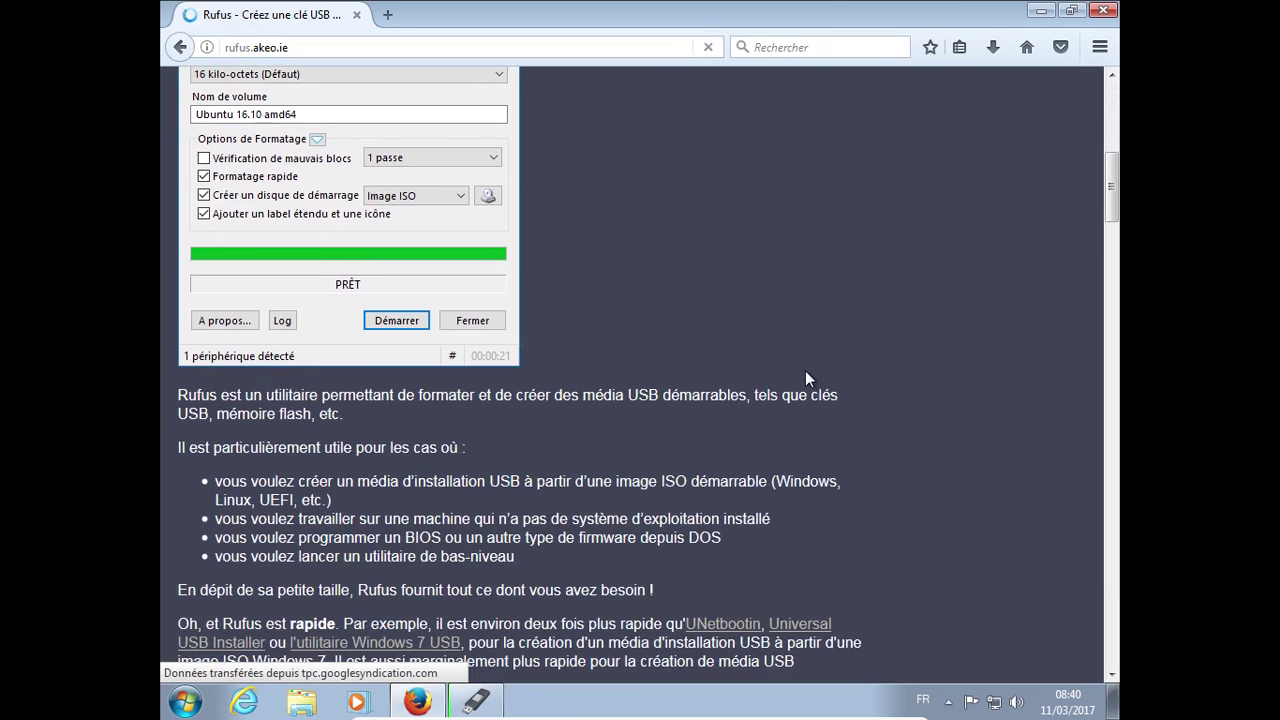
scroll(805, 378, down, 4)
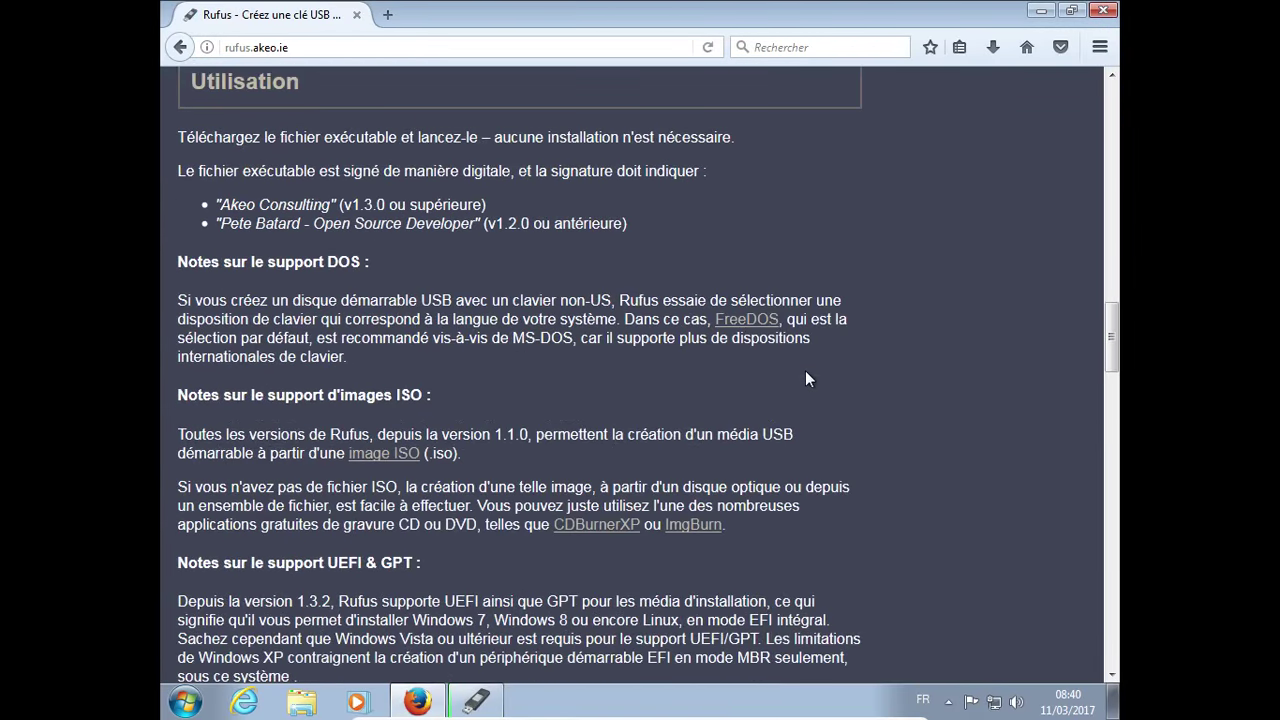
scroll(805, 378, down, 2)
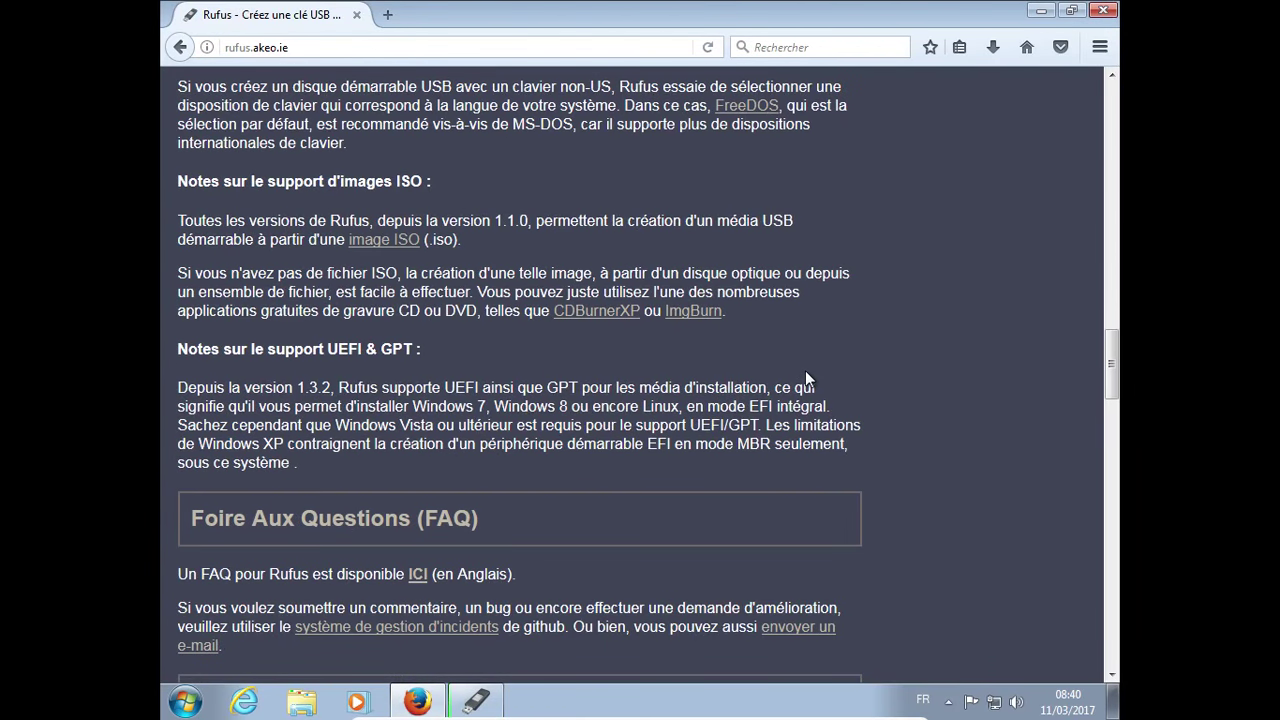
scroll(807, 380, down, 5)
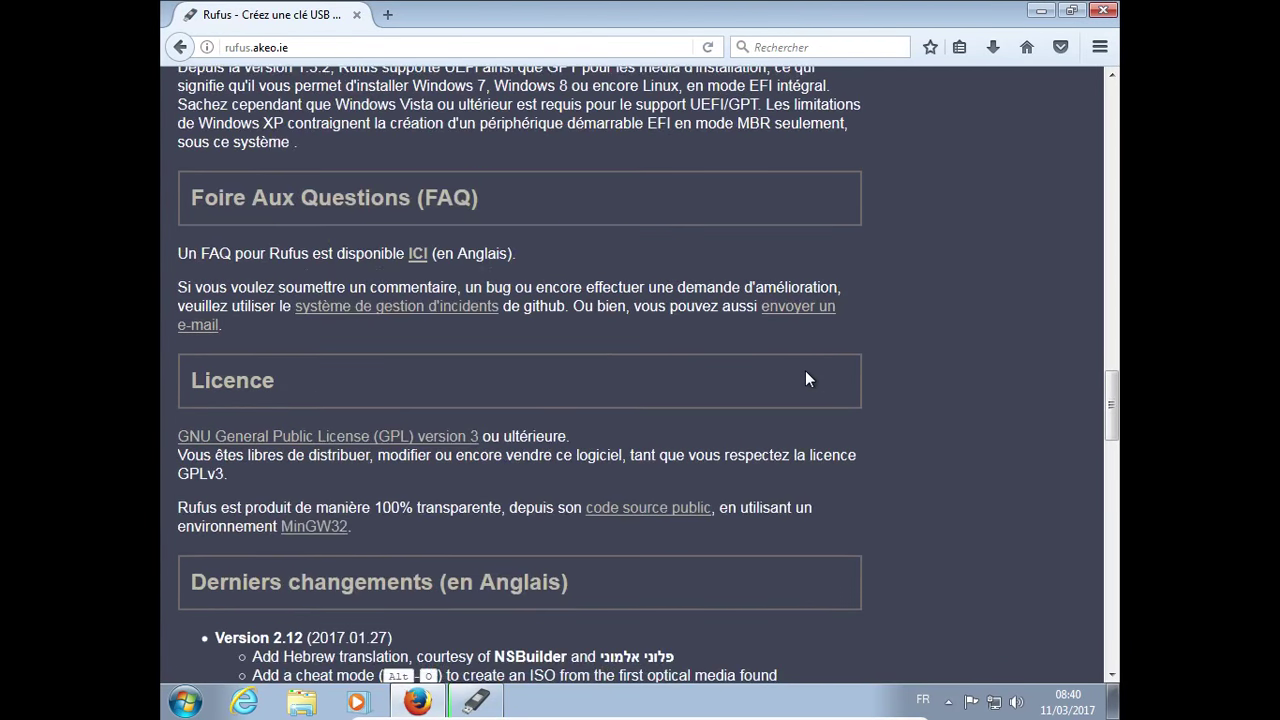
click(417, 254)
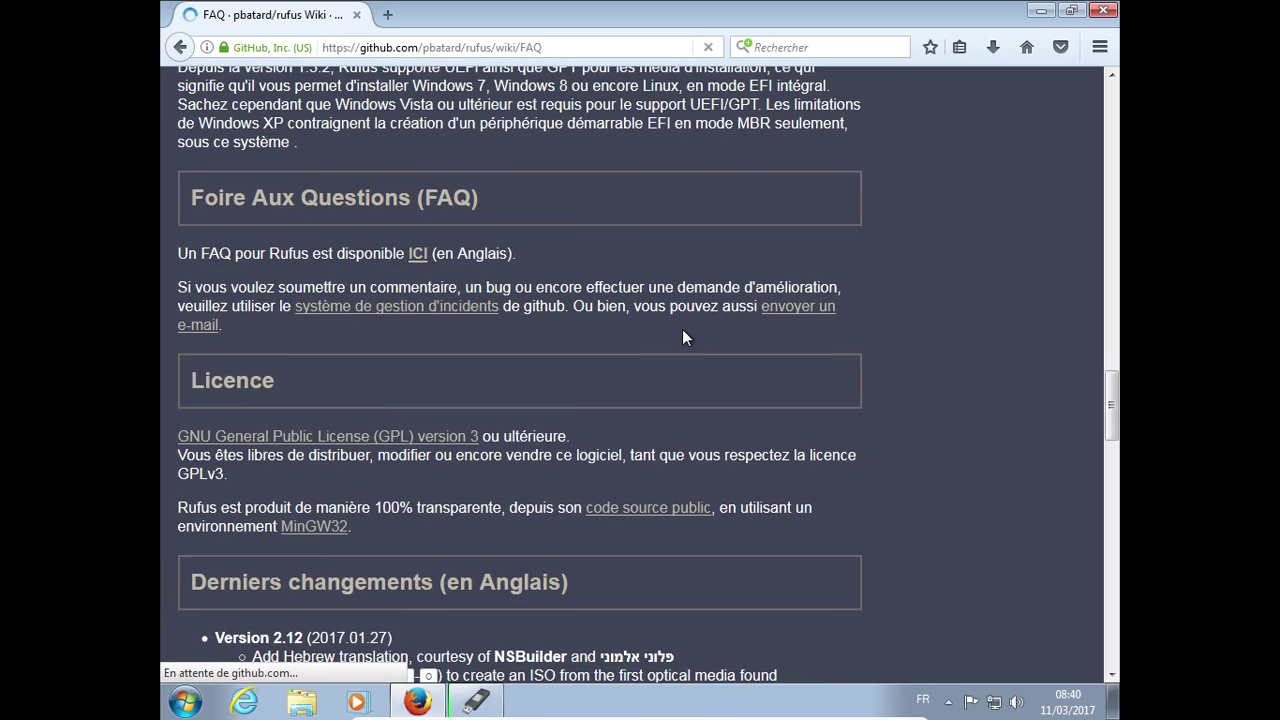
Look through the Rufus wiki FAQ's table of contents and General section, and close Firefox.
scroll(688, 330, down, 2)
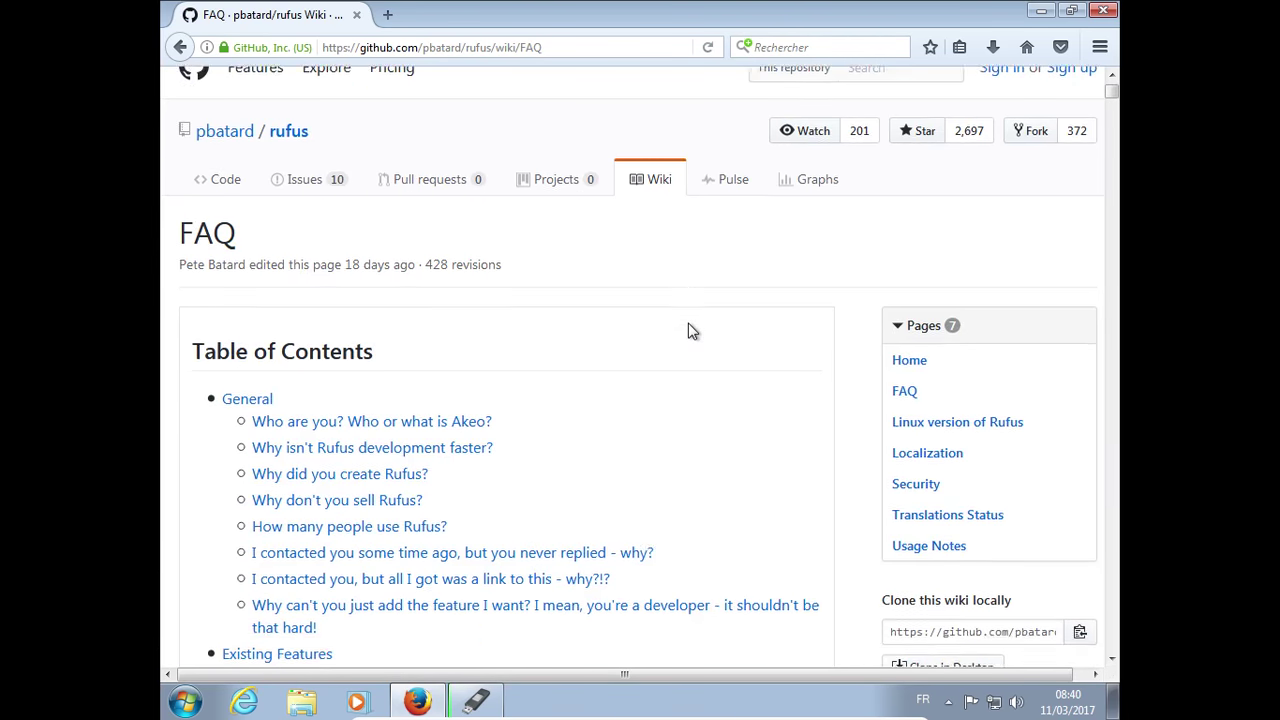
scroll(688, 330, down, 6)
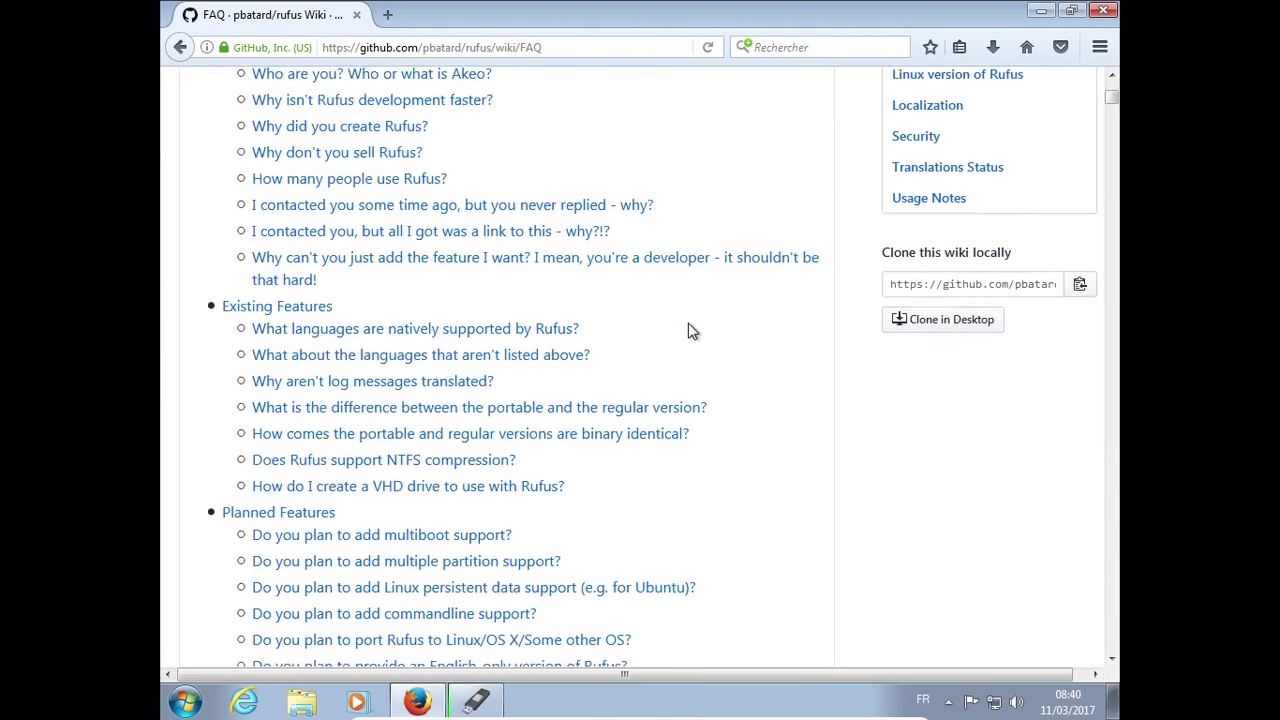
scroll(691, 332, down, 5)
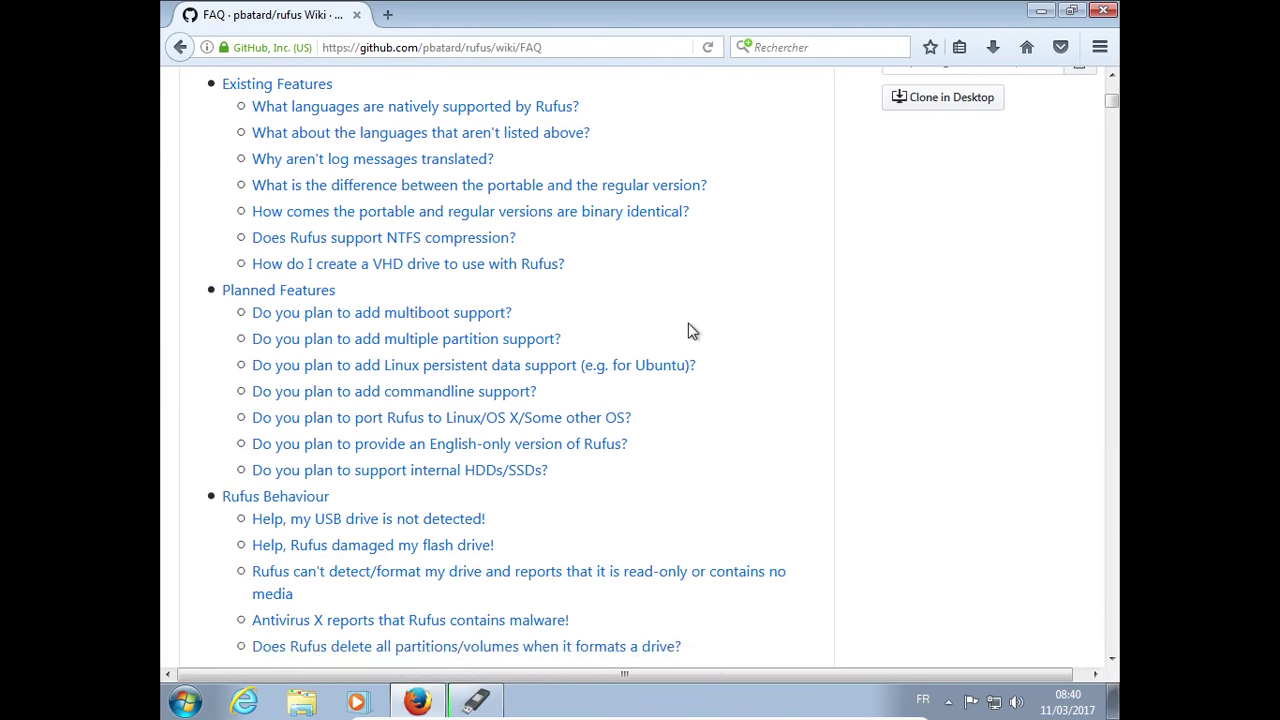
scroll(692, 332, down, 7)
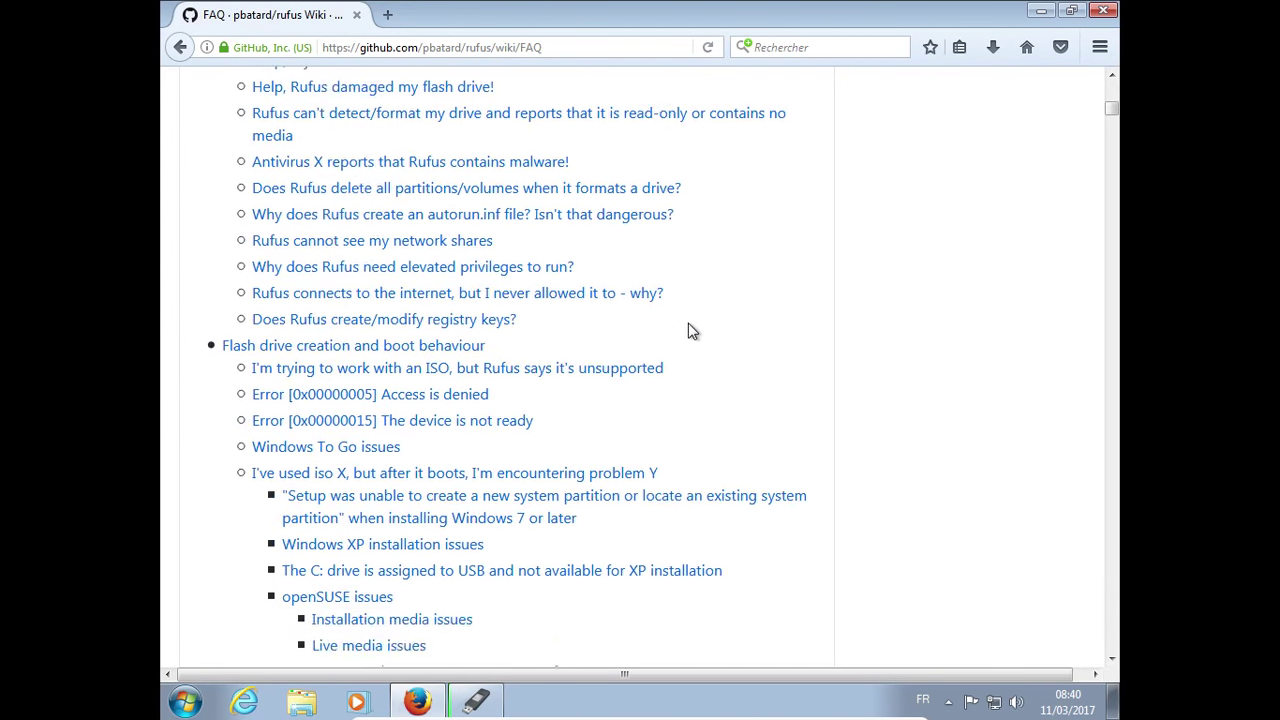
scroll(692, 332, down, 4)
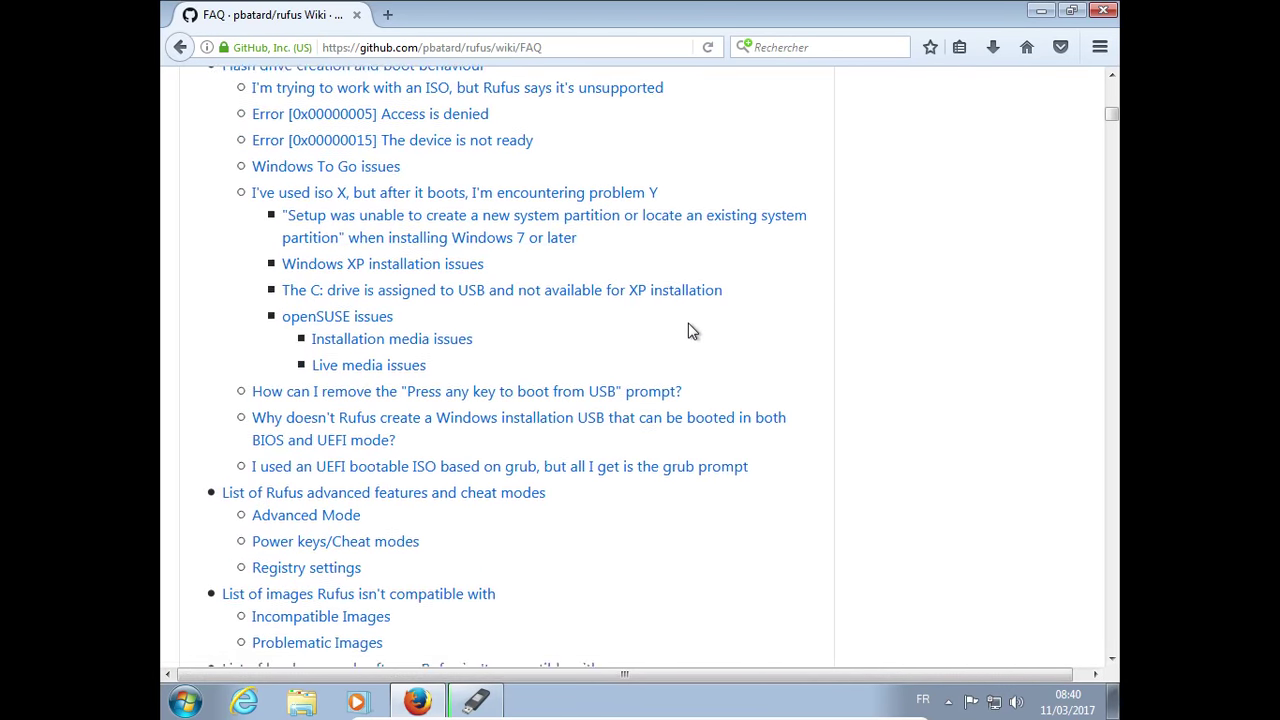
scroll(692, 332, down, 2)
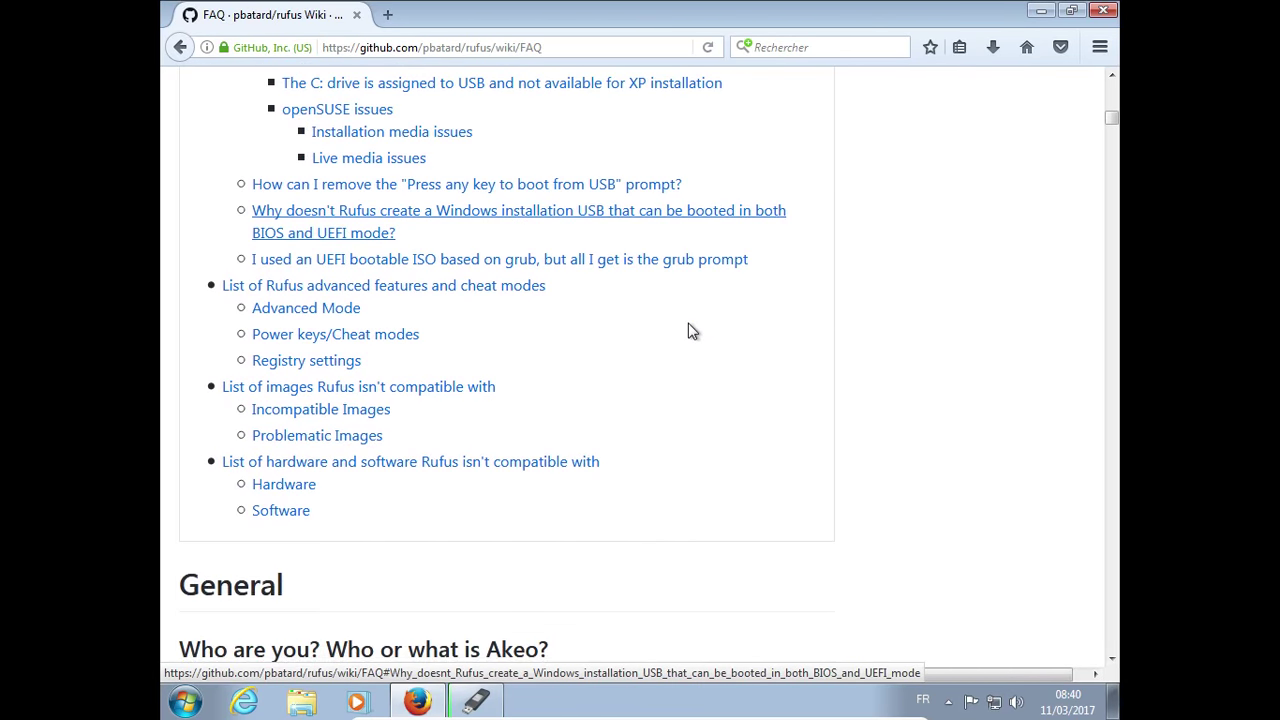
scroll(692, 332, down, 6)
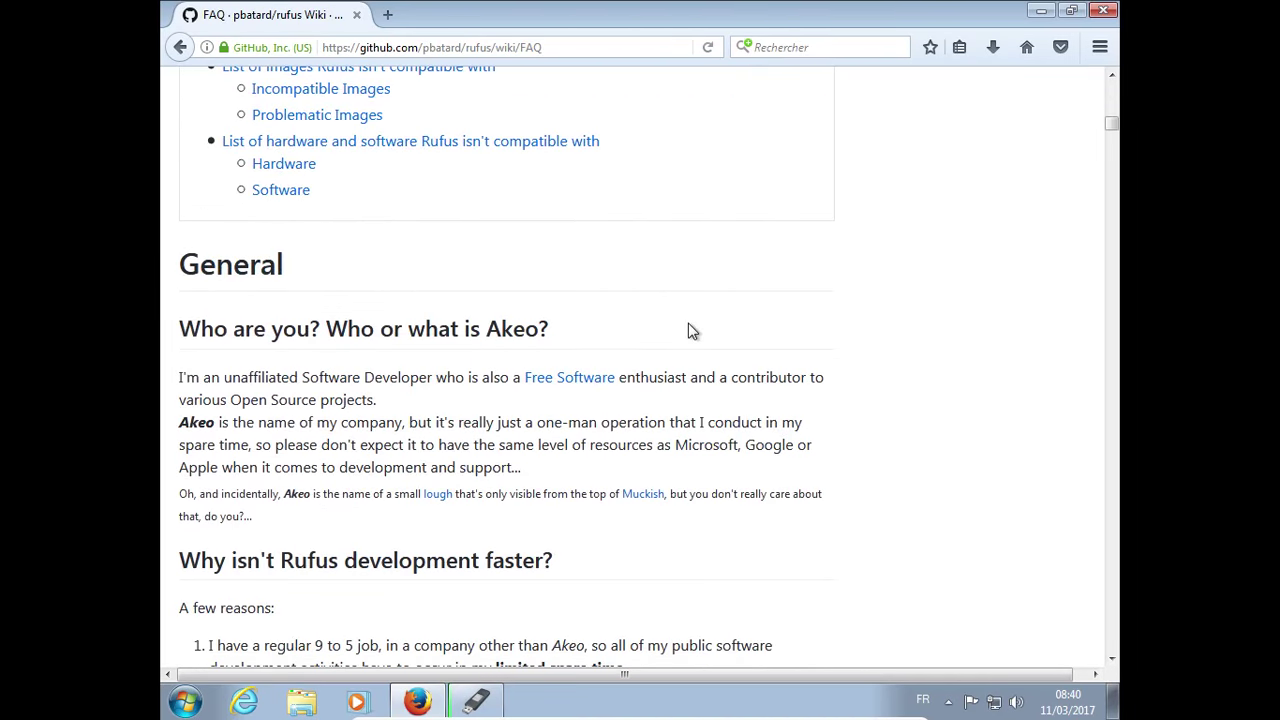
scroll(740, 258, down, 17)
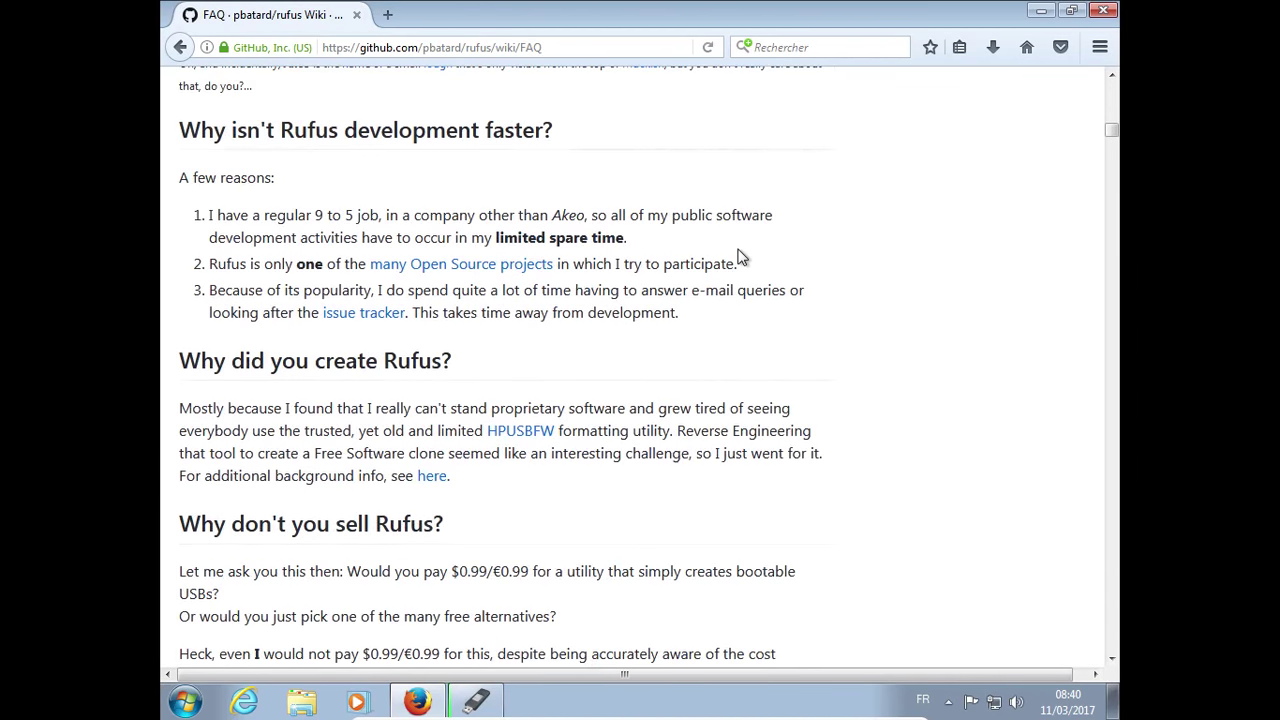
scroll(740, 258, down, 4)
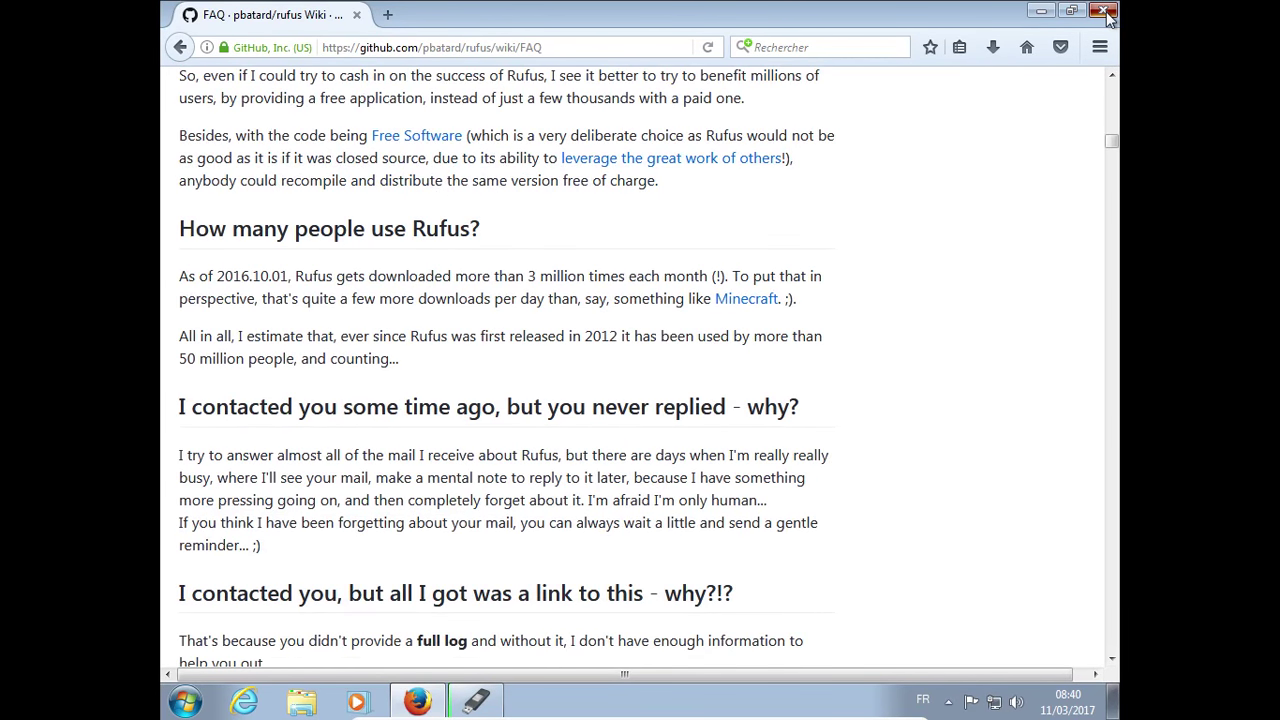
click(1104, 11)
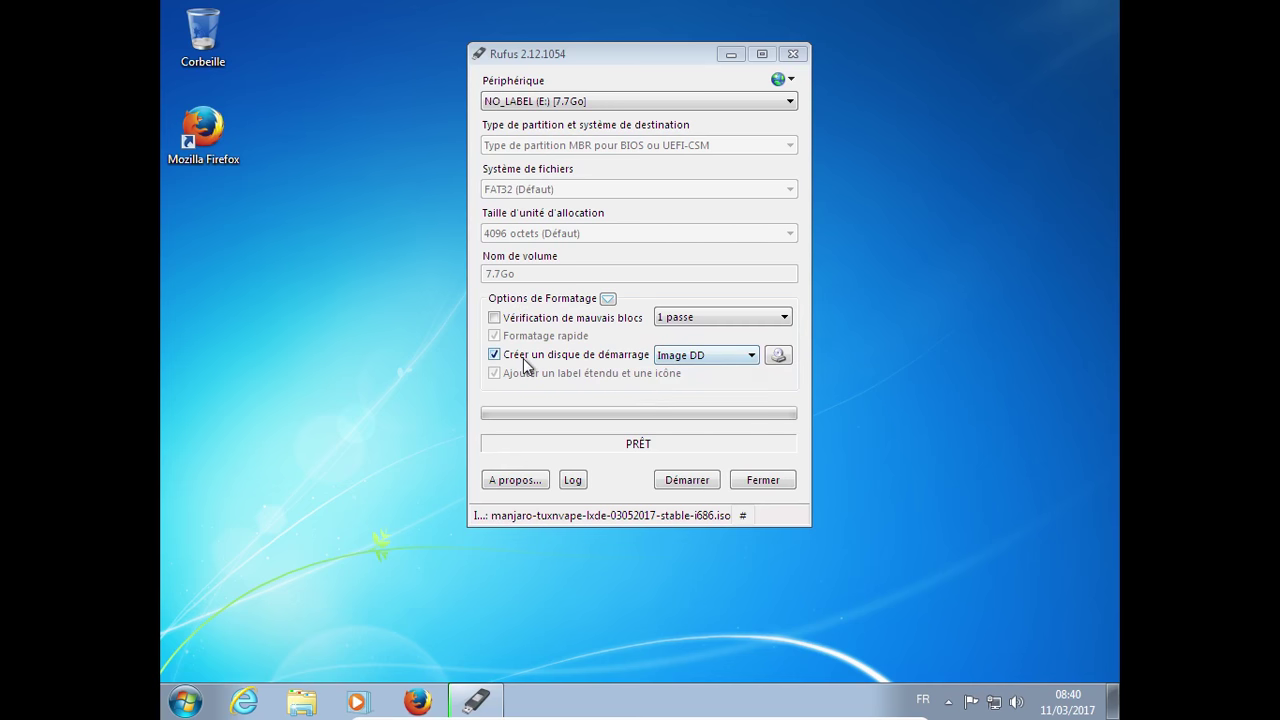
Check Rufus's language list and reload the manjaro-tuxnvape-lxde-03052017-stable-i686.iso image with the file filter set to Tous les fichiers.
click(783, 80)
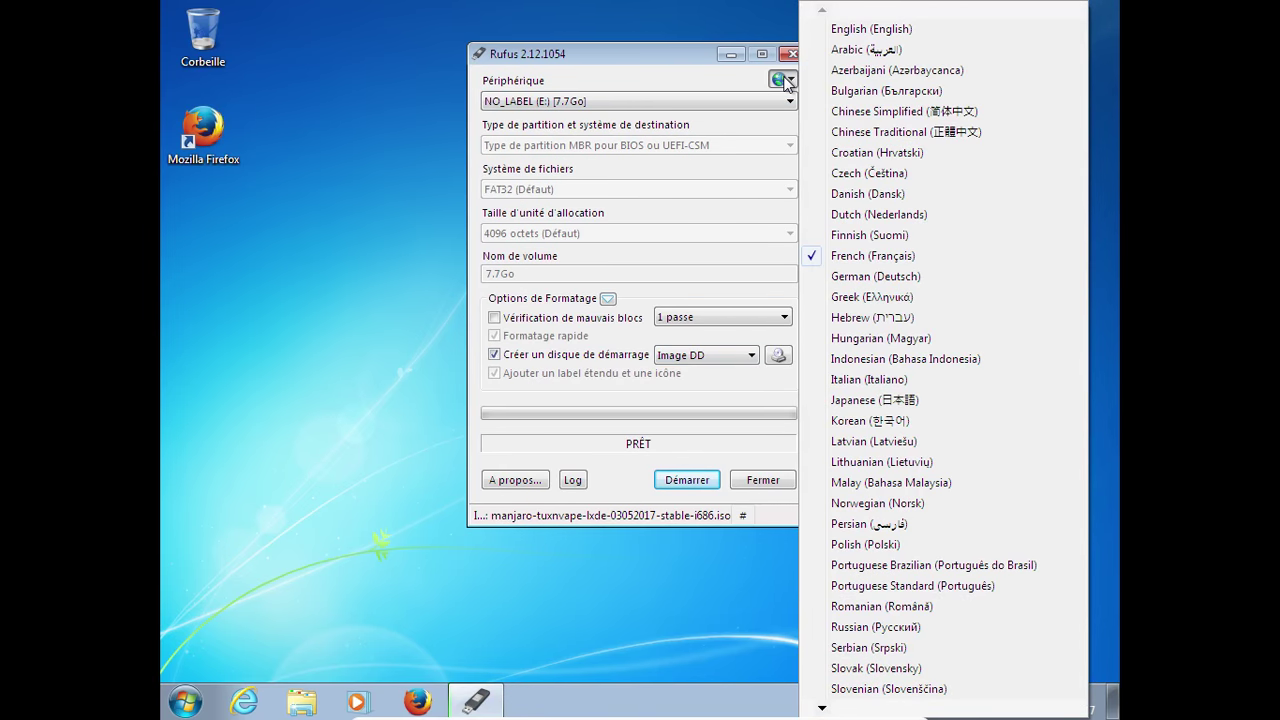
click(787, 82)
click(779, 356)
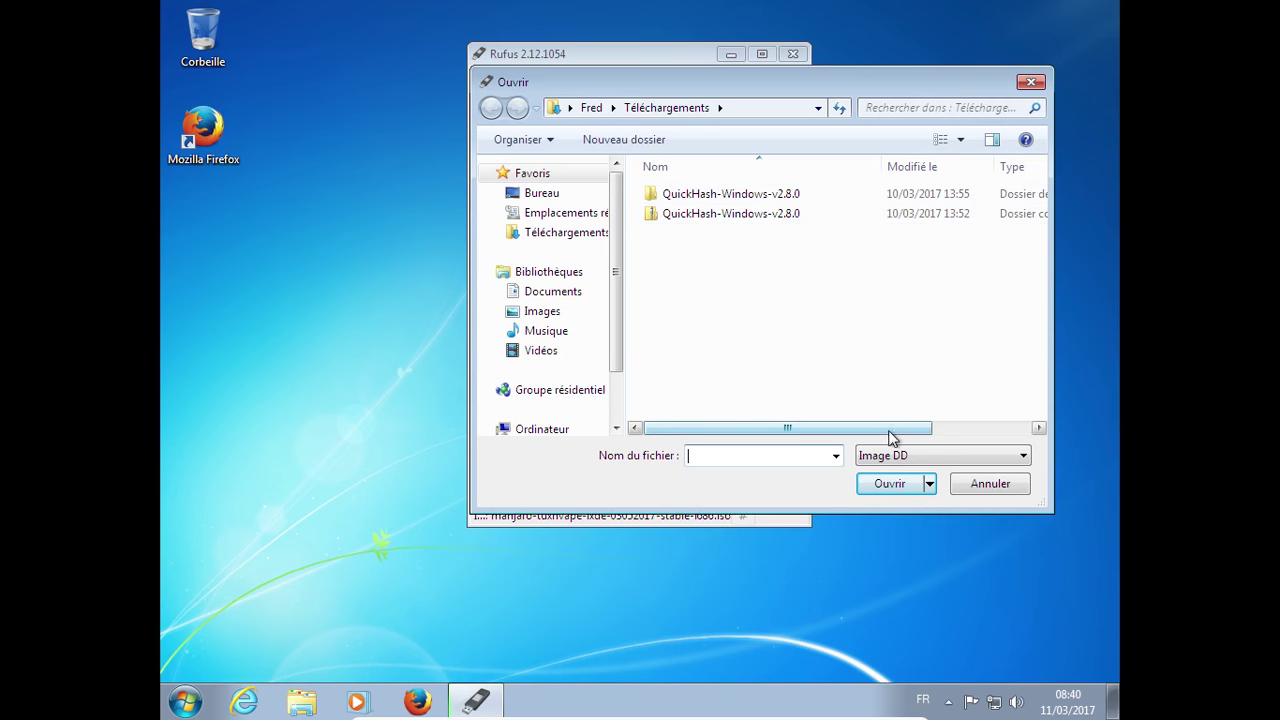
click(952, 455)
click(925, 489)
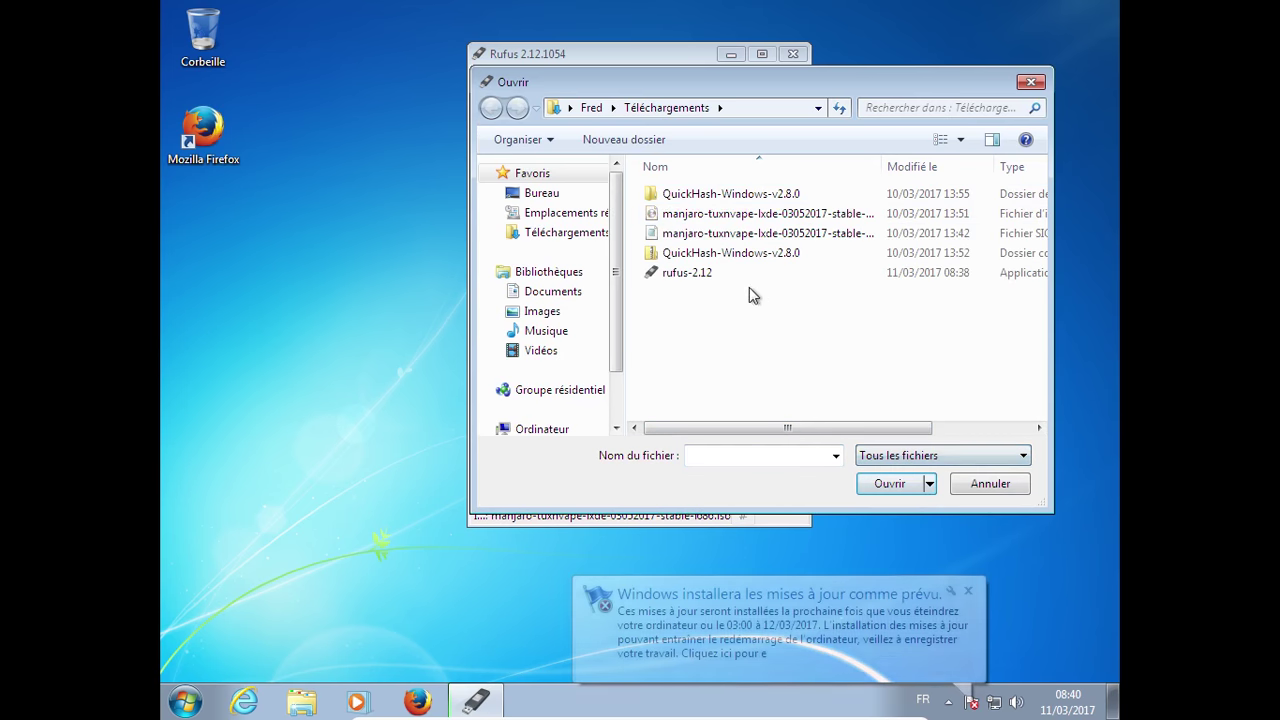
click(730, 215)
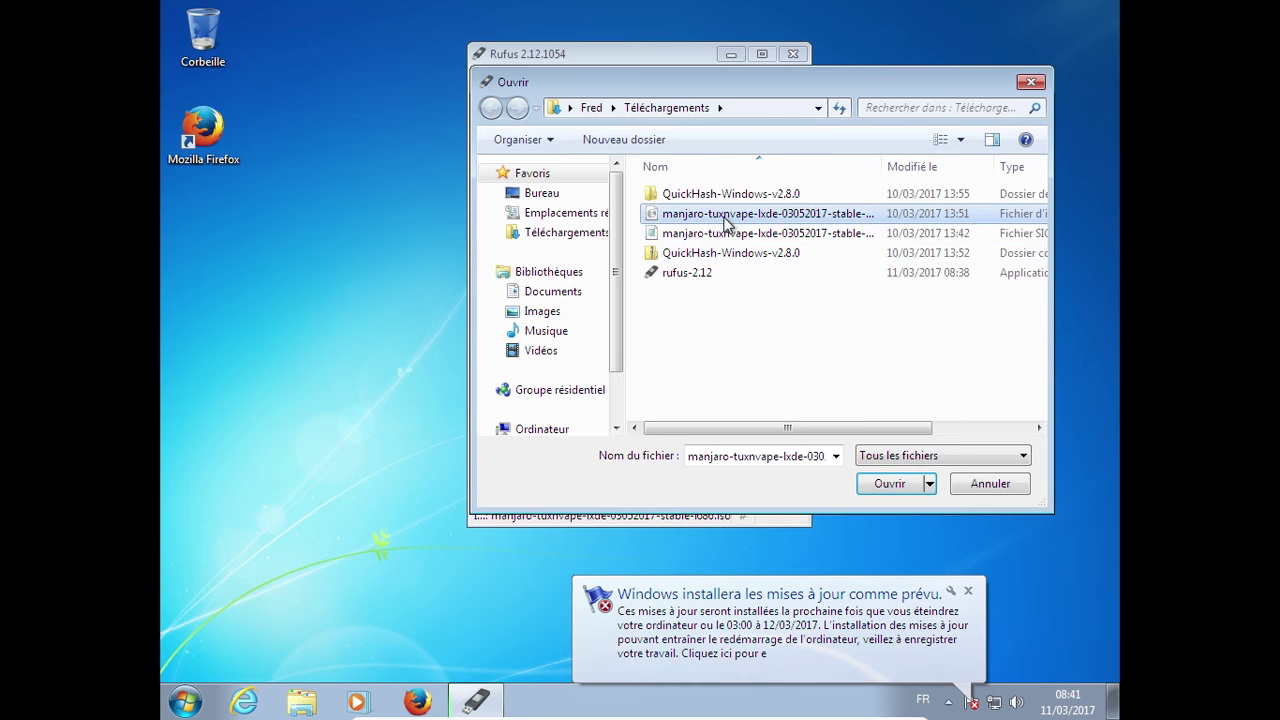
click(889, 483)
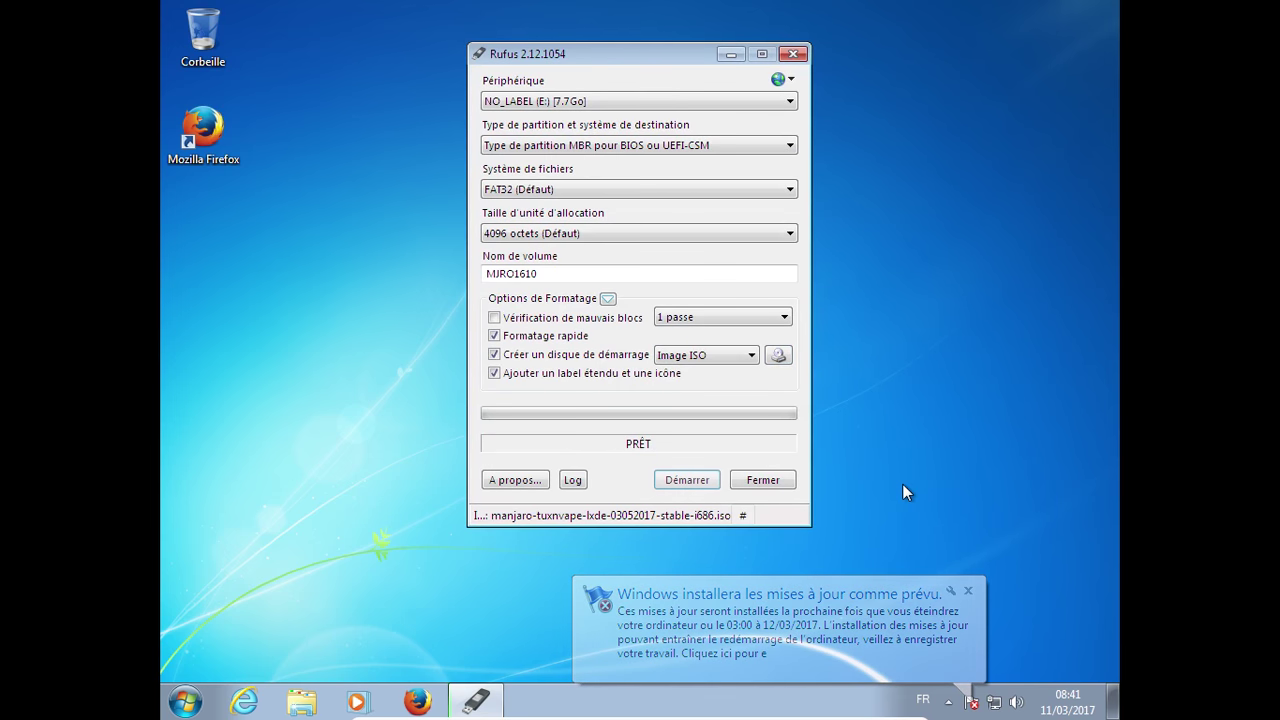
Set the boot disk method to Image DD and start writing to NO_LABEL (E:), accepting the erasure of its data.
click(752, 356)
click(720, 410)
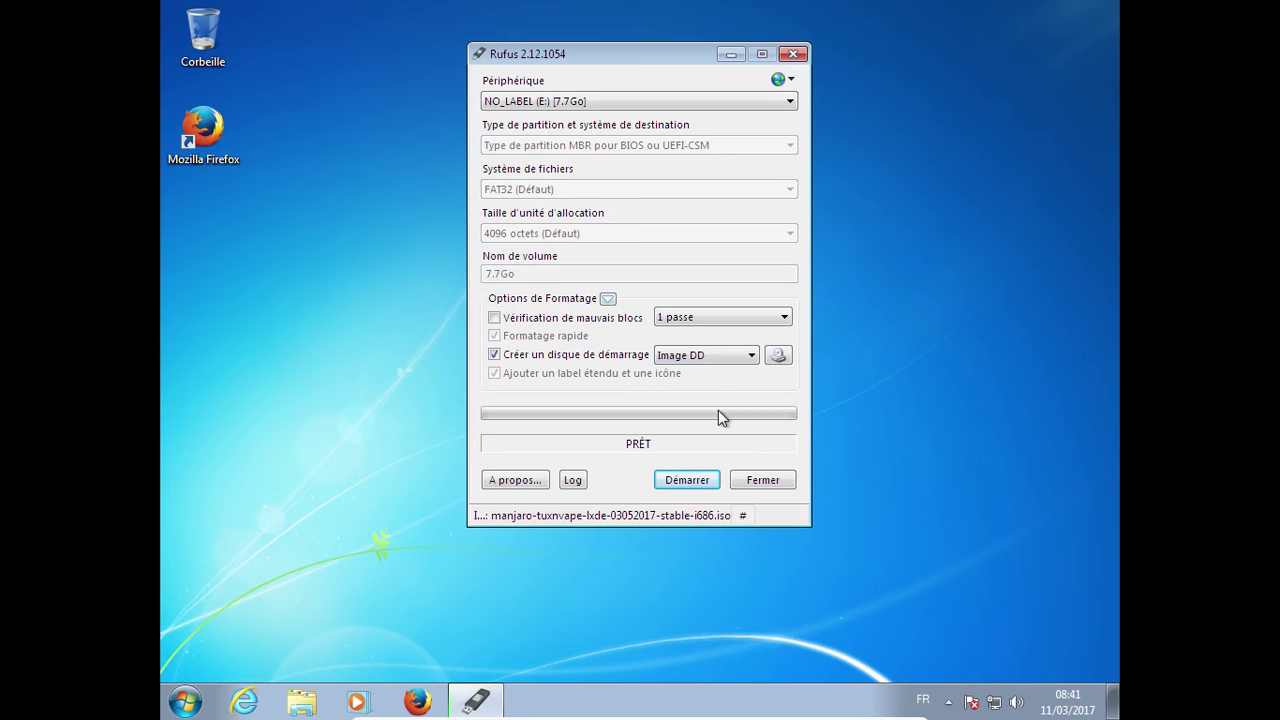
click(687, 480)
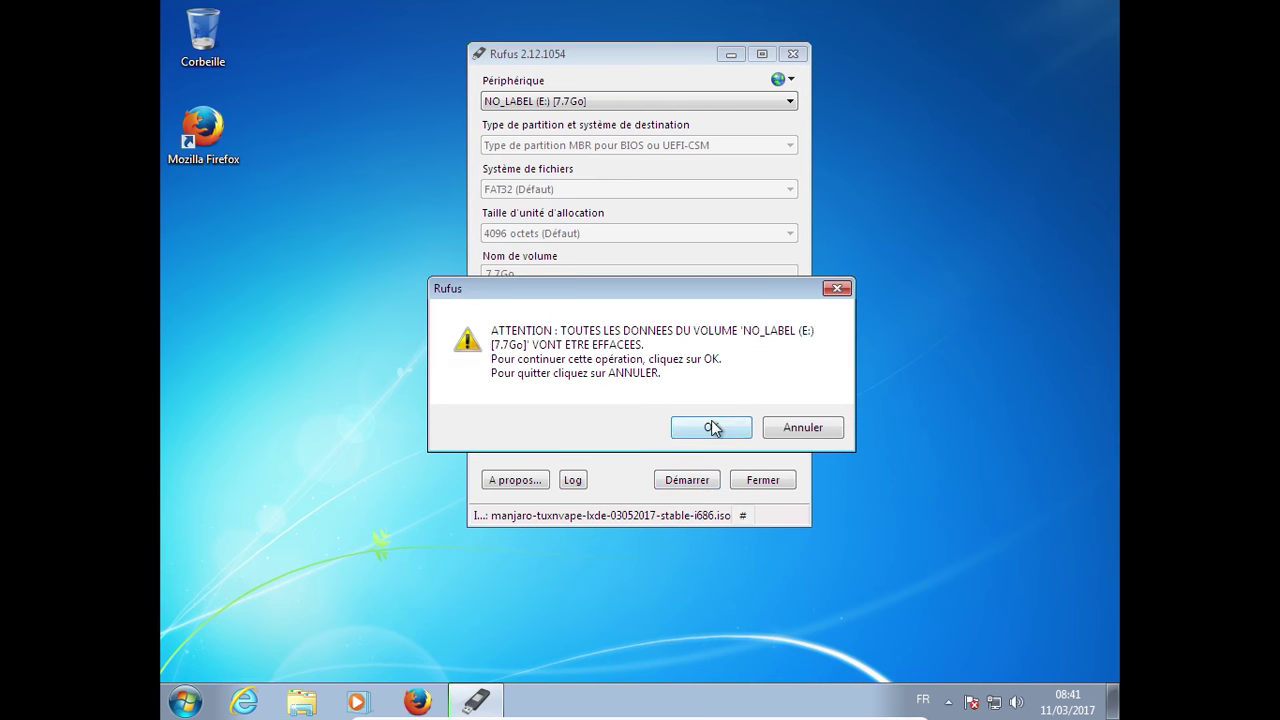
click(713, 427)
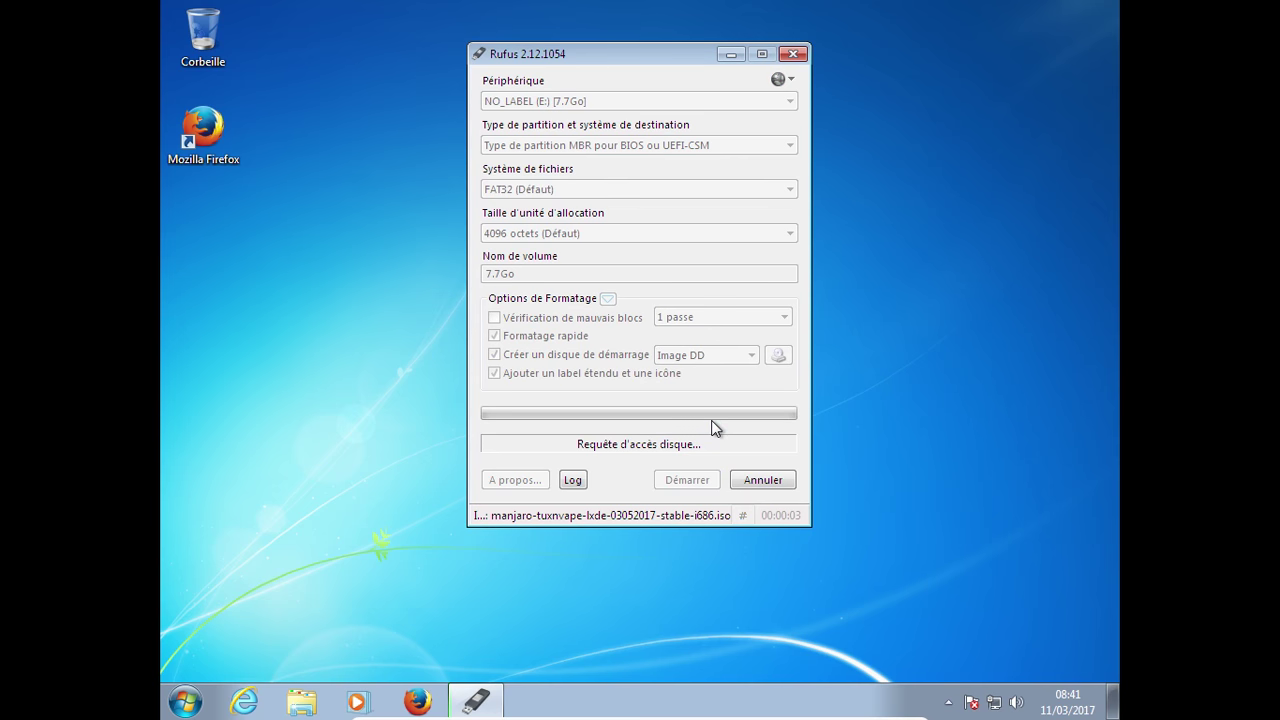
Take the Win7 virtual machine out of full screen while the image is written, and return it to full screen.
key(Control_R+f)
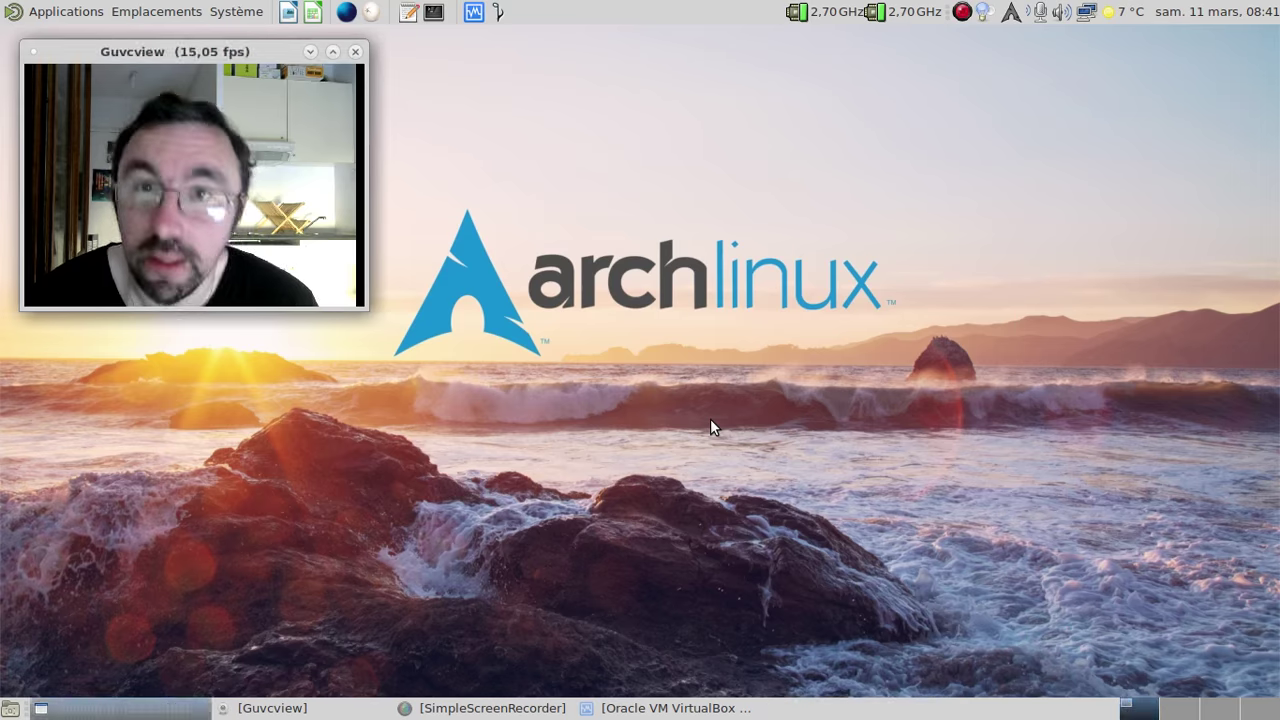
drag(618, 40, 883, 40)
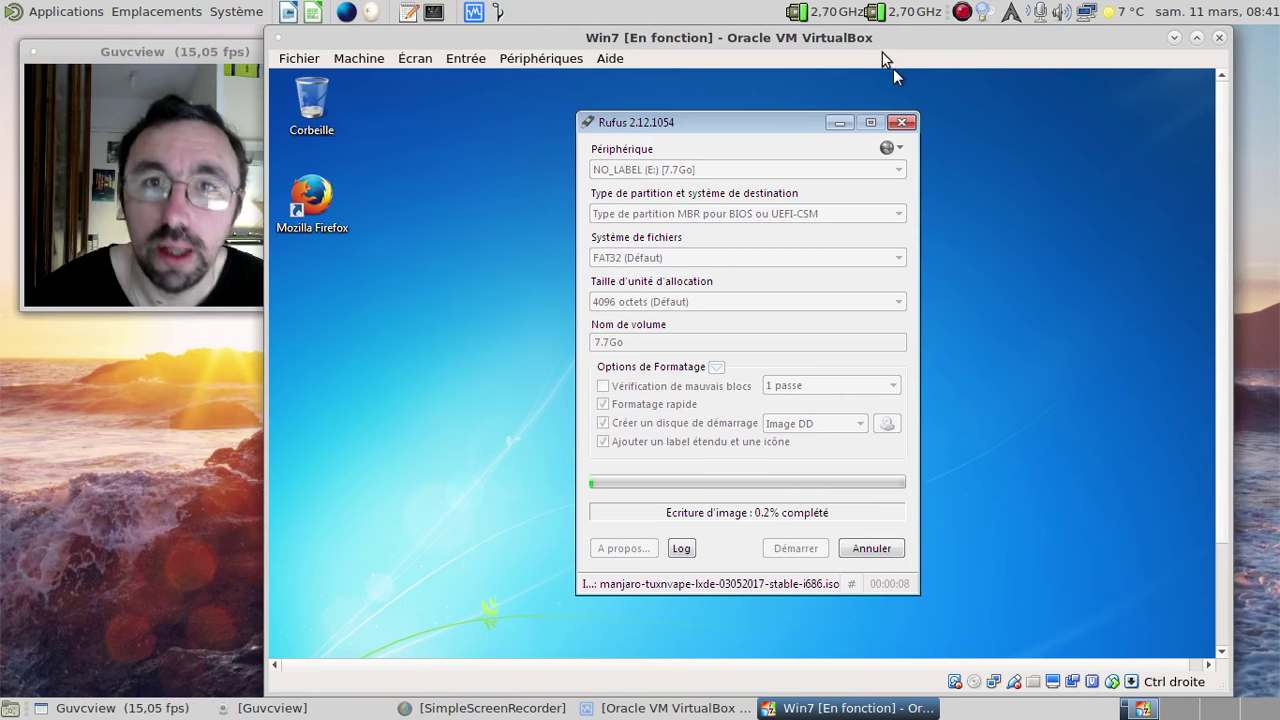
click(183, 171)
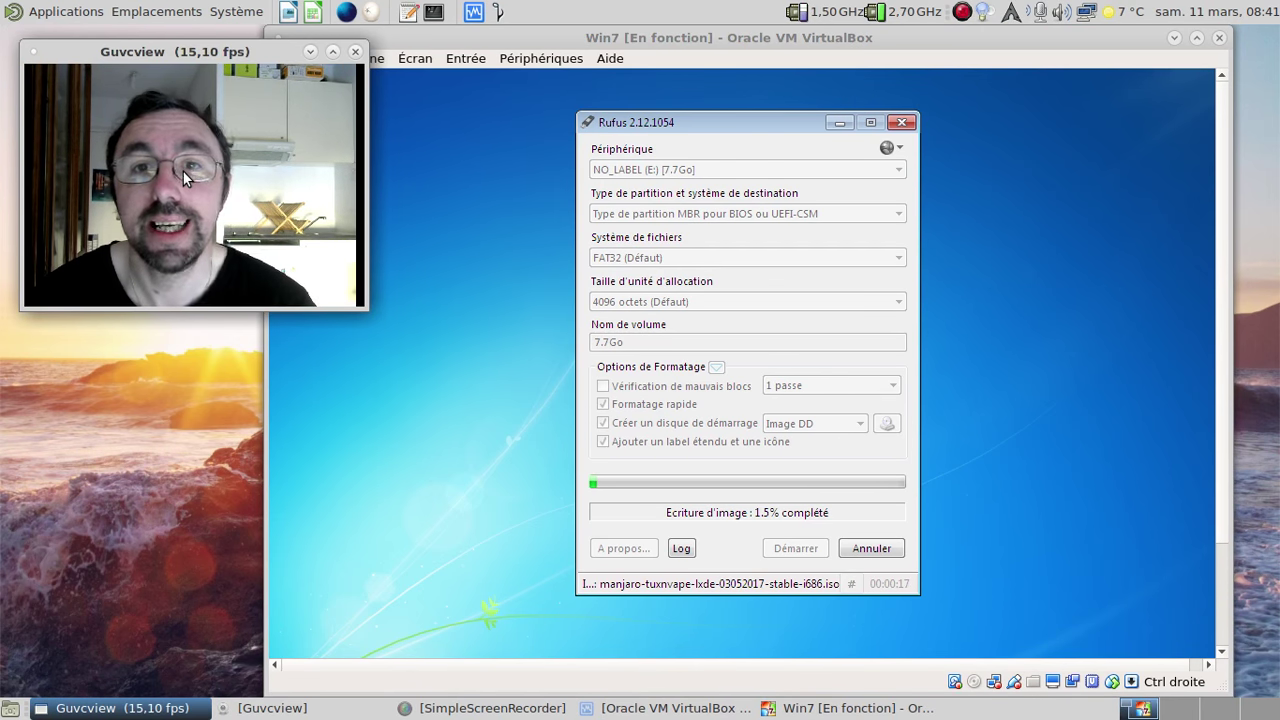
right_click(962, 12)
click(993, 78)
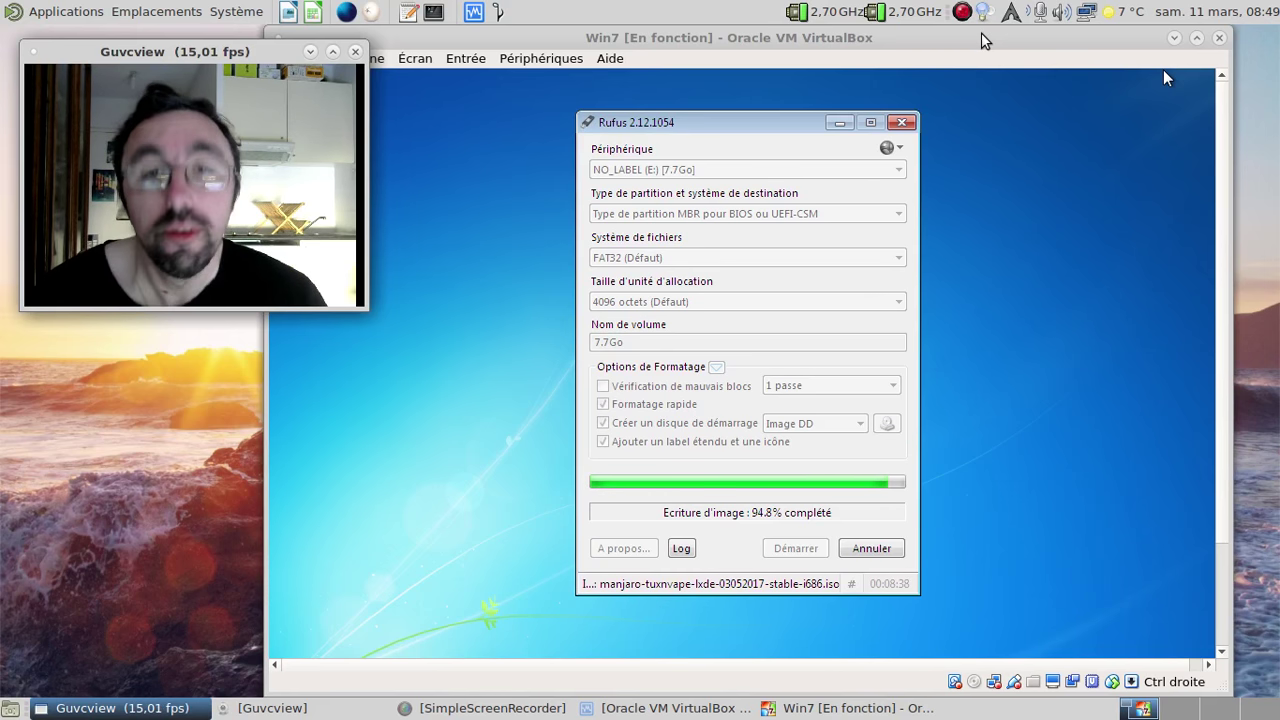
click(986, 156)
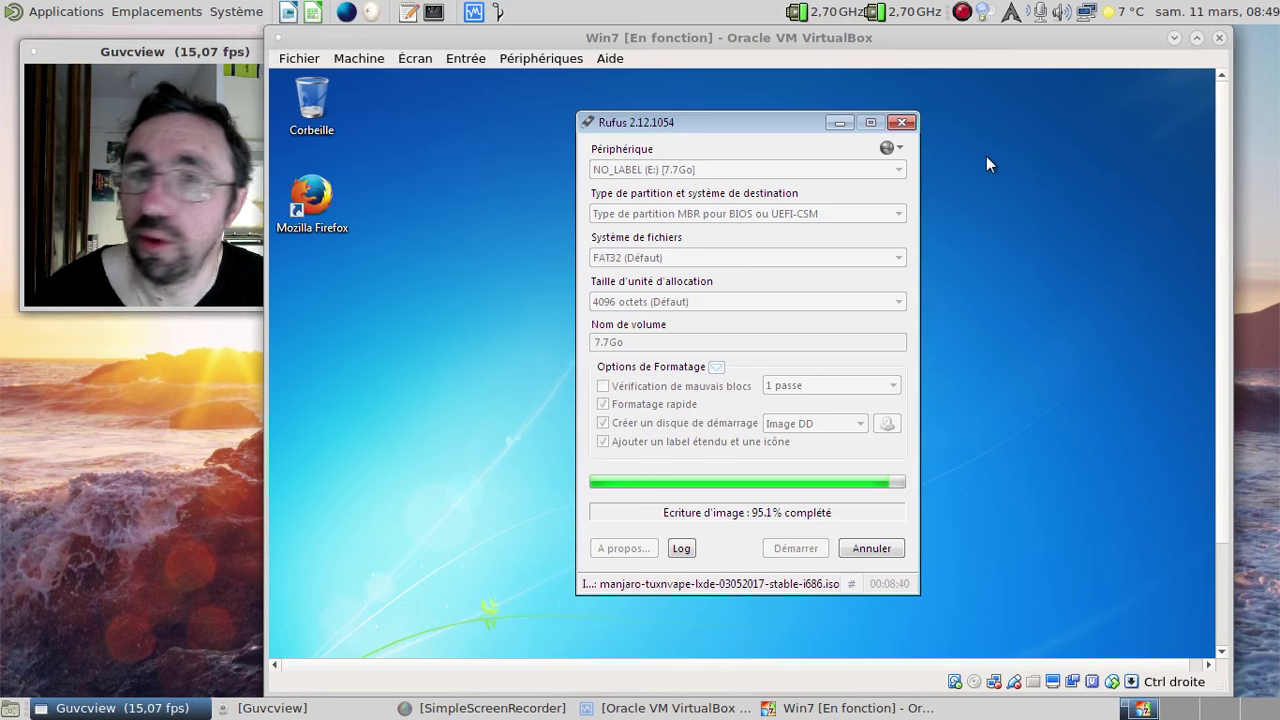
key(Control_R+f)
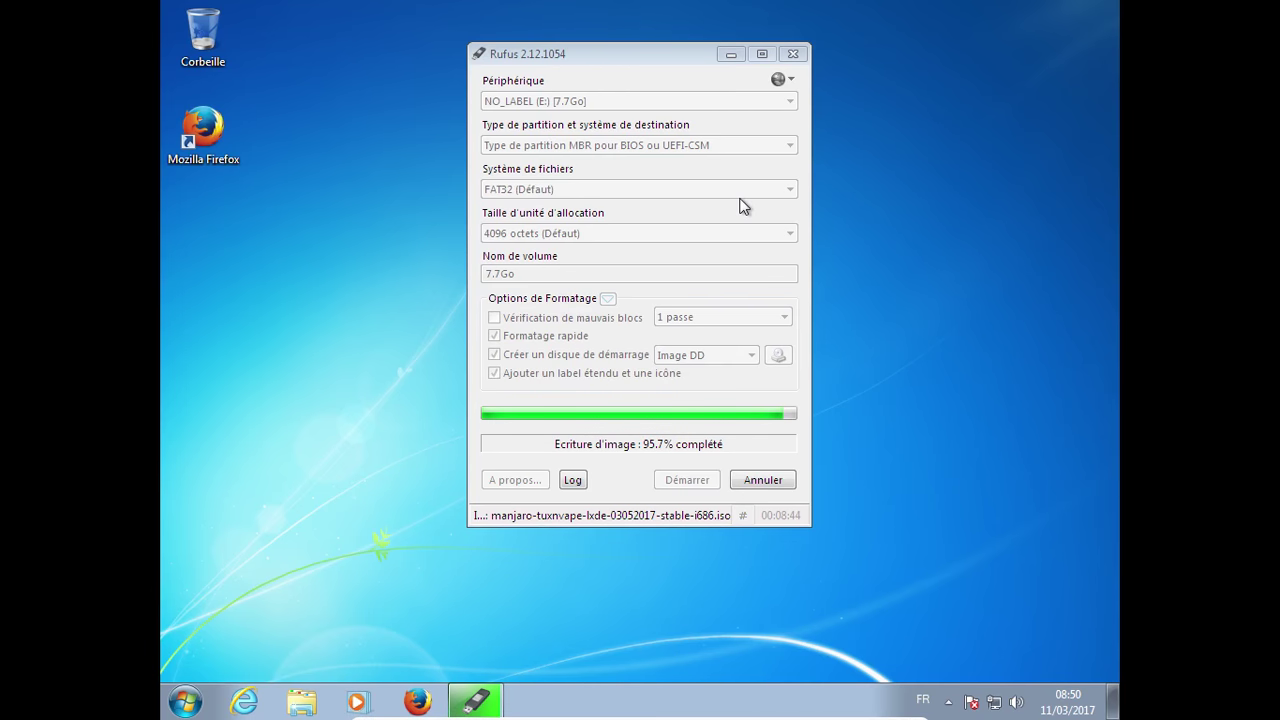
Close Rufus once the image writing has finished.
click(212, 130)
double_click(216, 133)
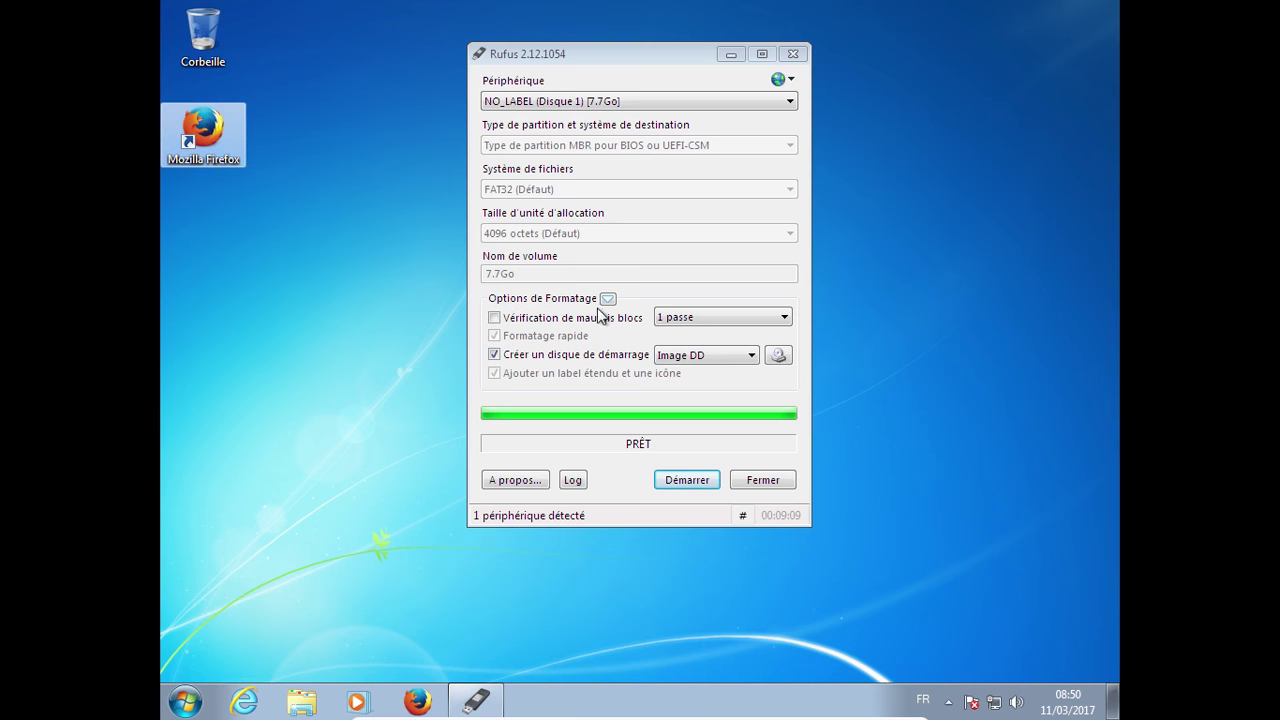
click(762, 484)
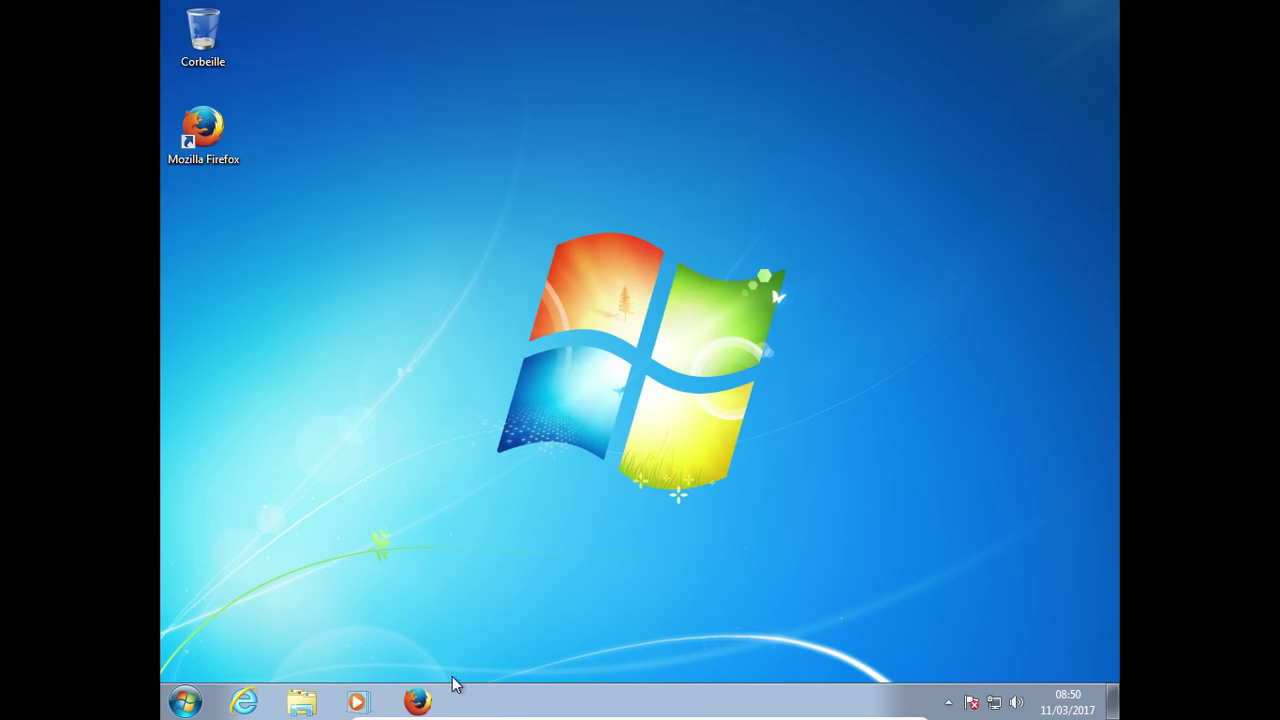